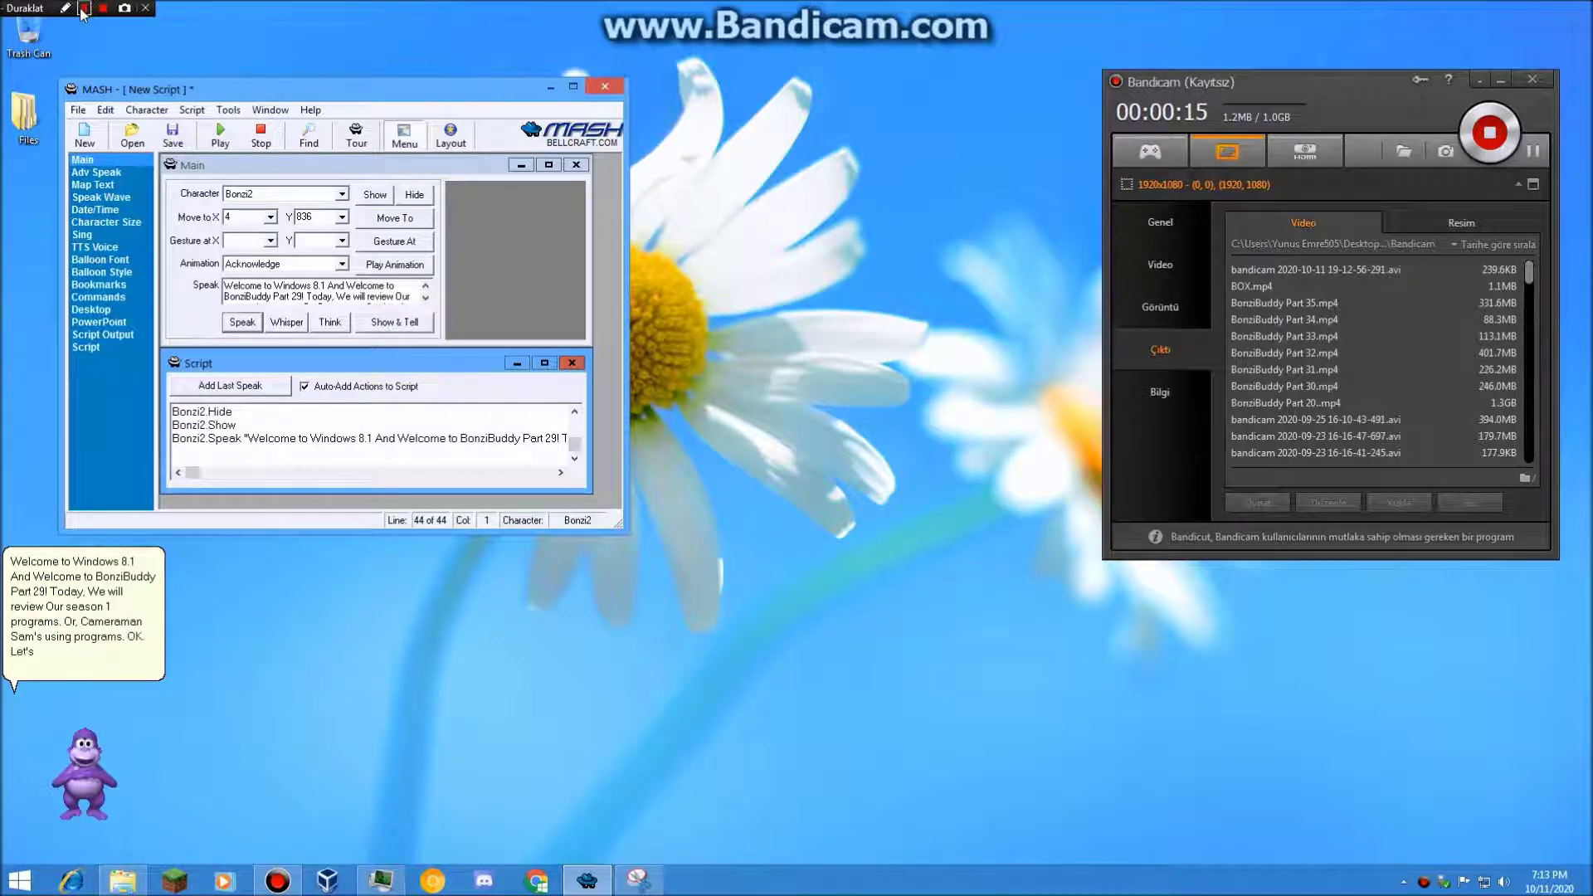
- Choose Peedy from the Character dropdown so the green parrot appears beside Bonzi
{"action": "left_click", "coordinate": [282, 193]}
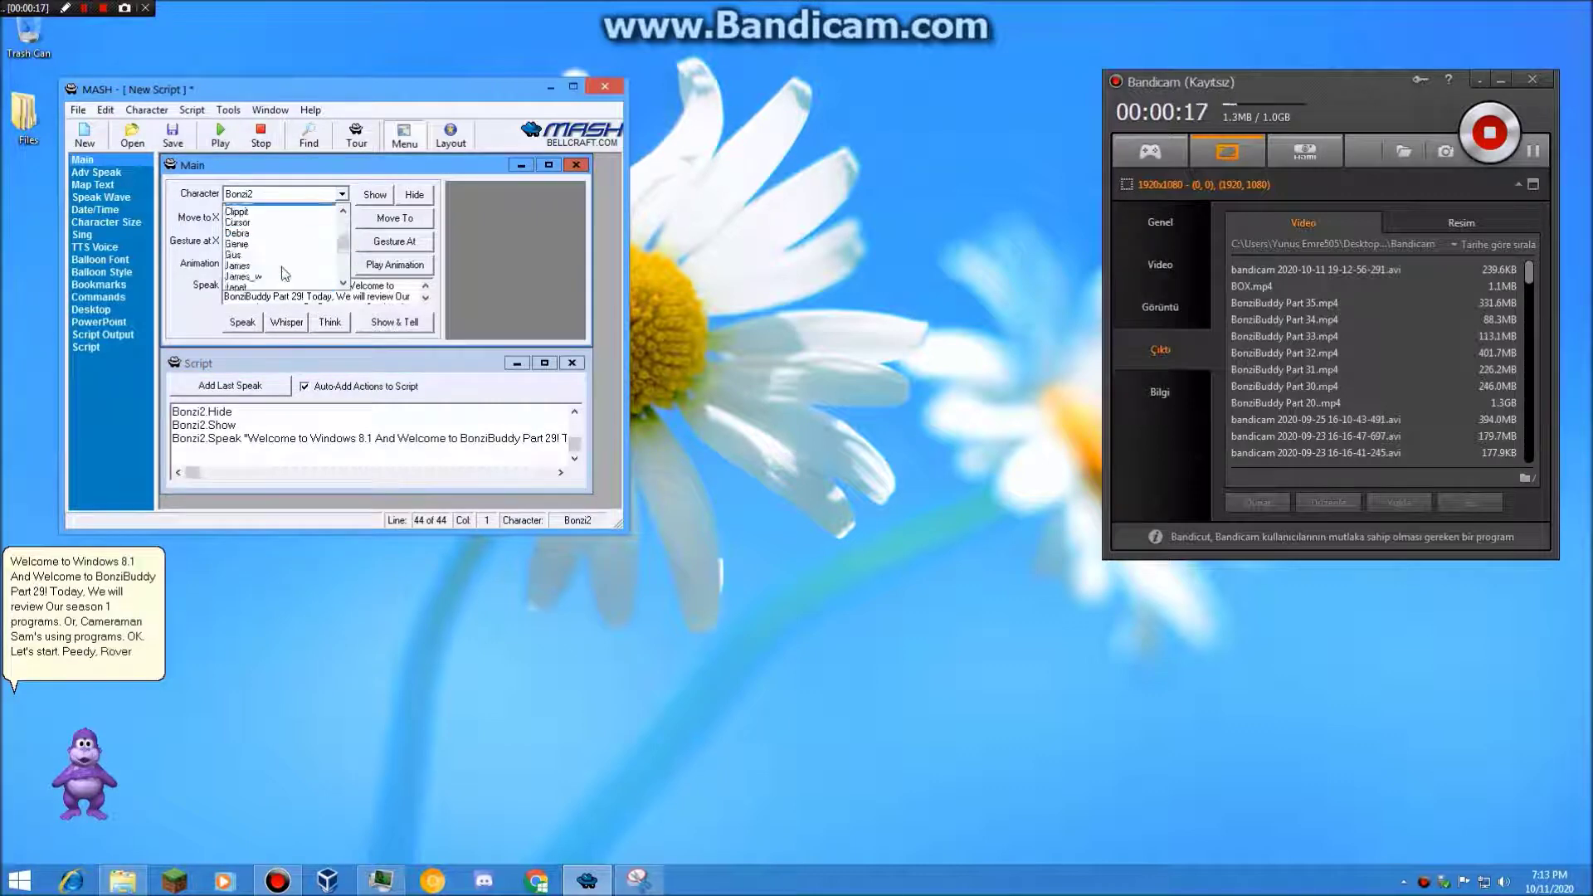
{"action": "scroll", "coordinate": [282, 274], "scroll_direction": "down", "scroll_amount": 5}
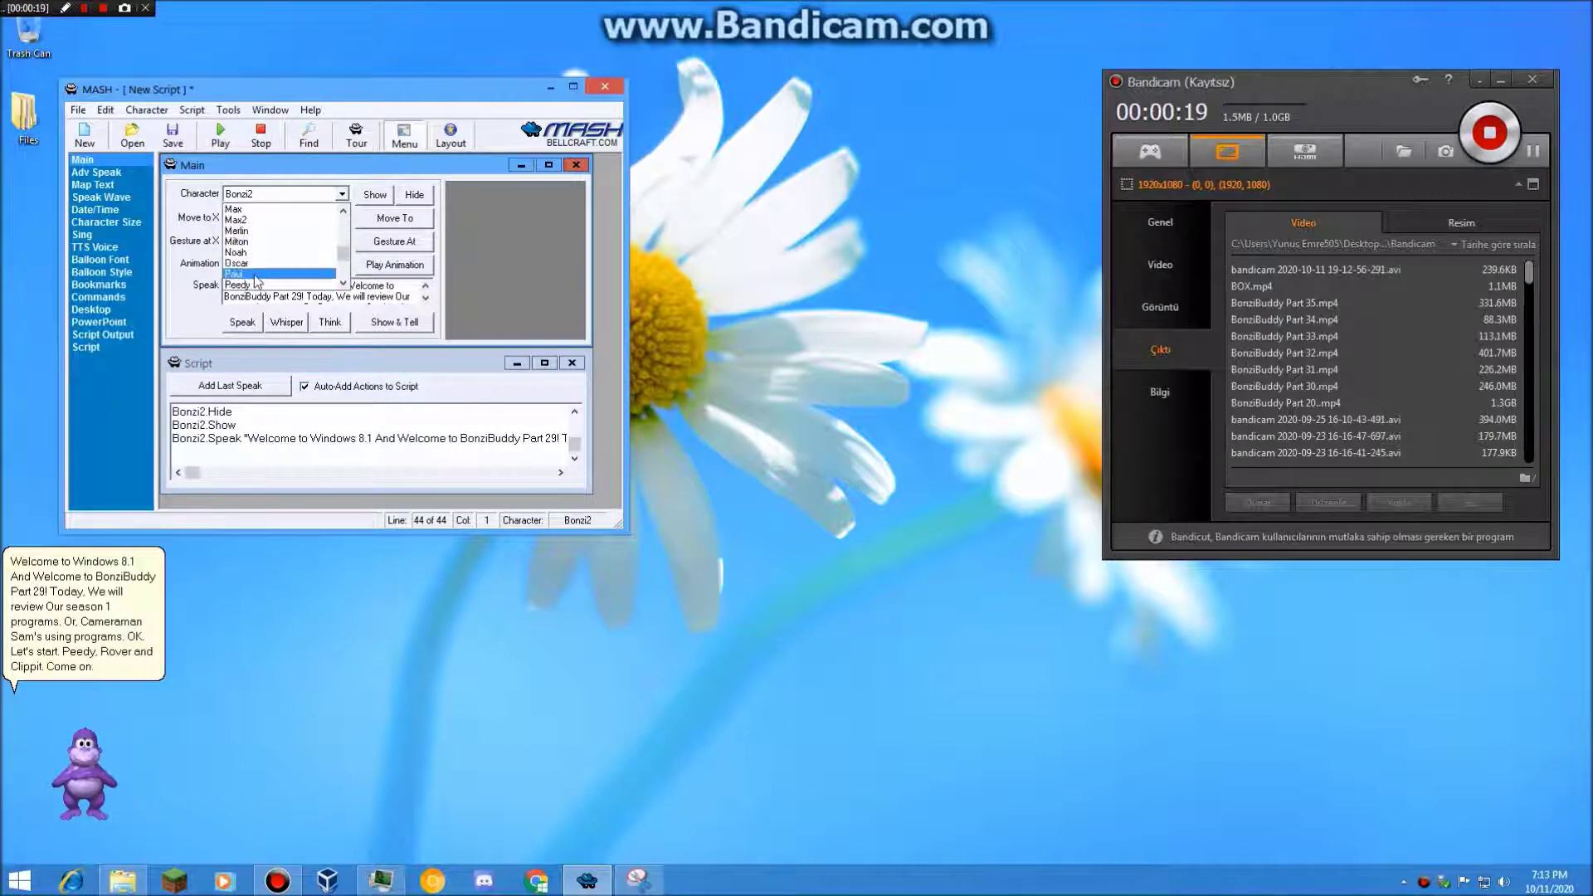
{"action": "left_click", "coordinate": [238, 284]}
{"action": "left_click", "coordinate": [374, 199]}
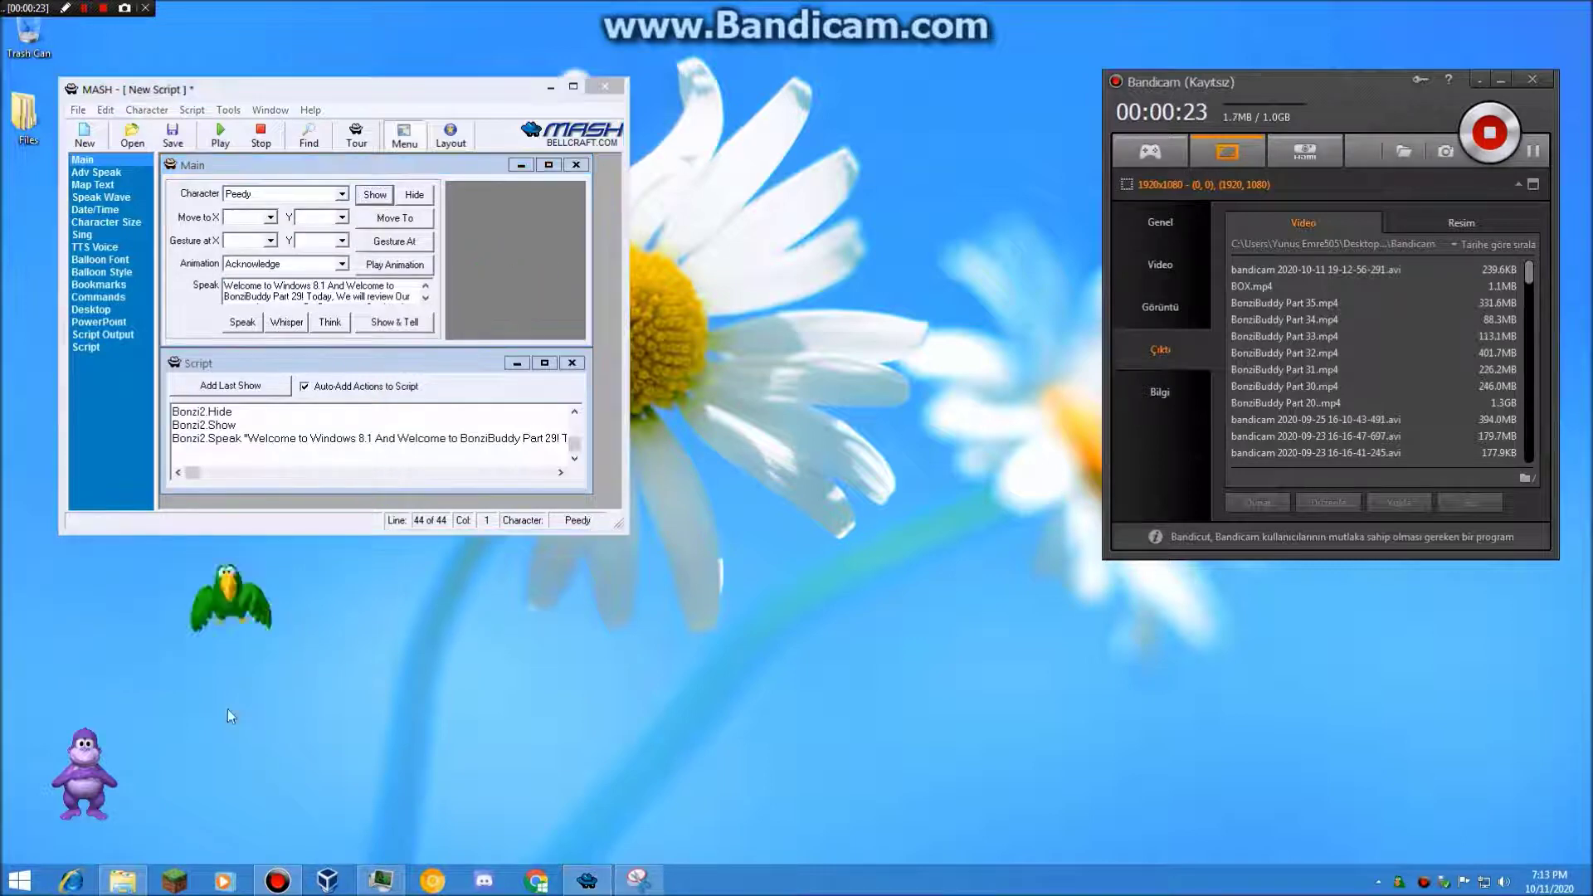
- Replace the speech text with 'Hi' and have Peedy say it
{"action": "left_click", "coordinate": [320, 287]}
{"action": "key", "text": "ctrl+a"}
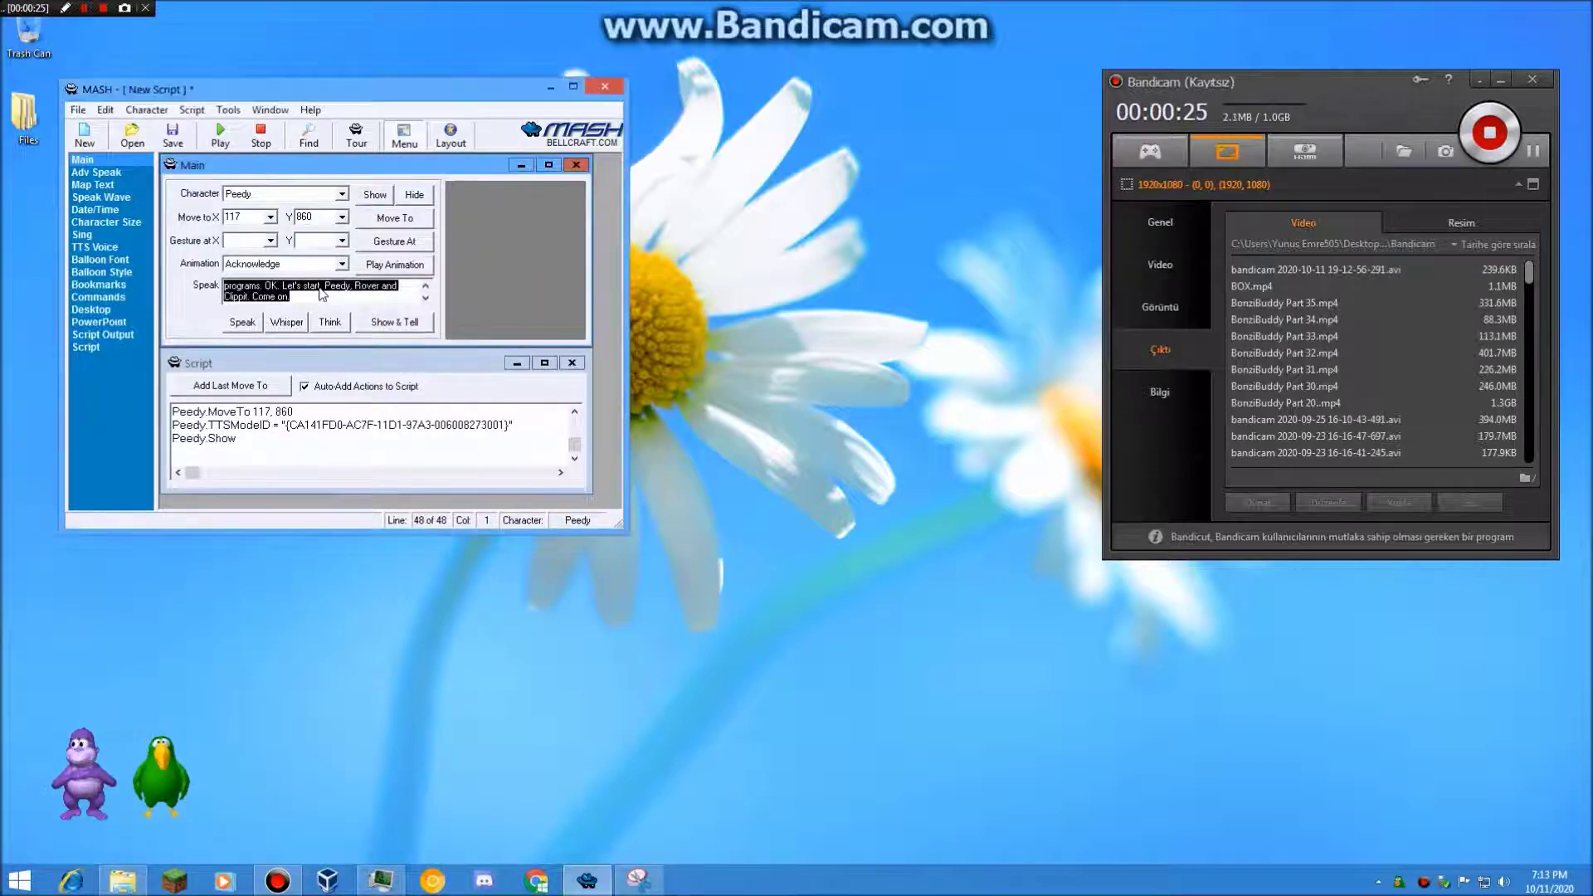
{"action": "key", "text": "BackSpace"}
{"action": "type", "text": "Hi"}
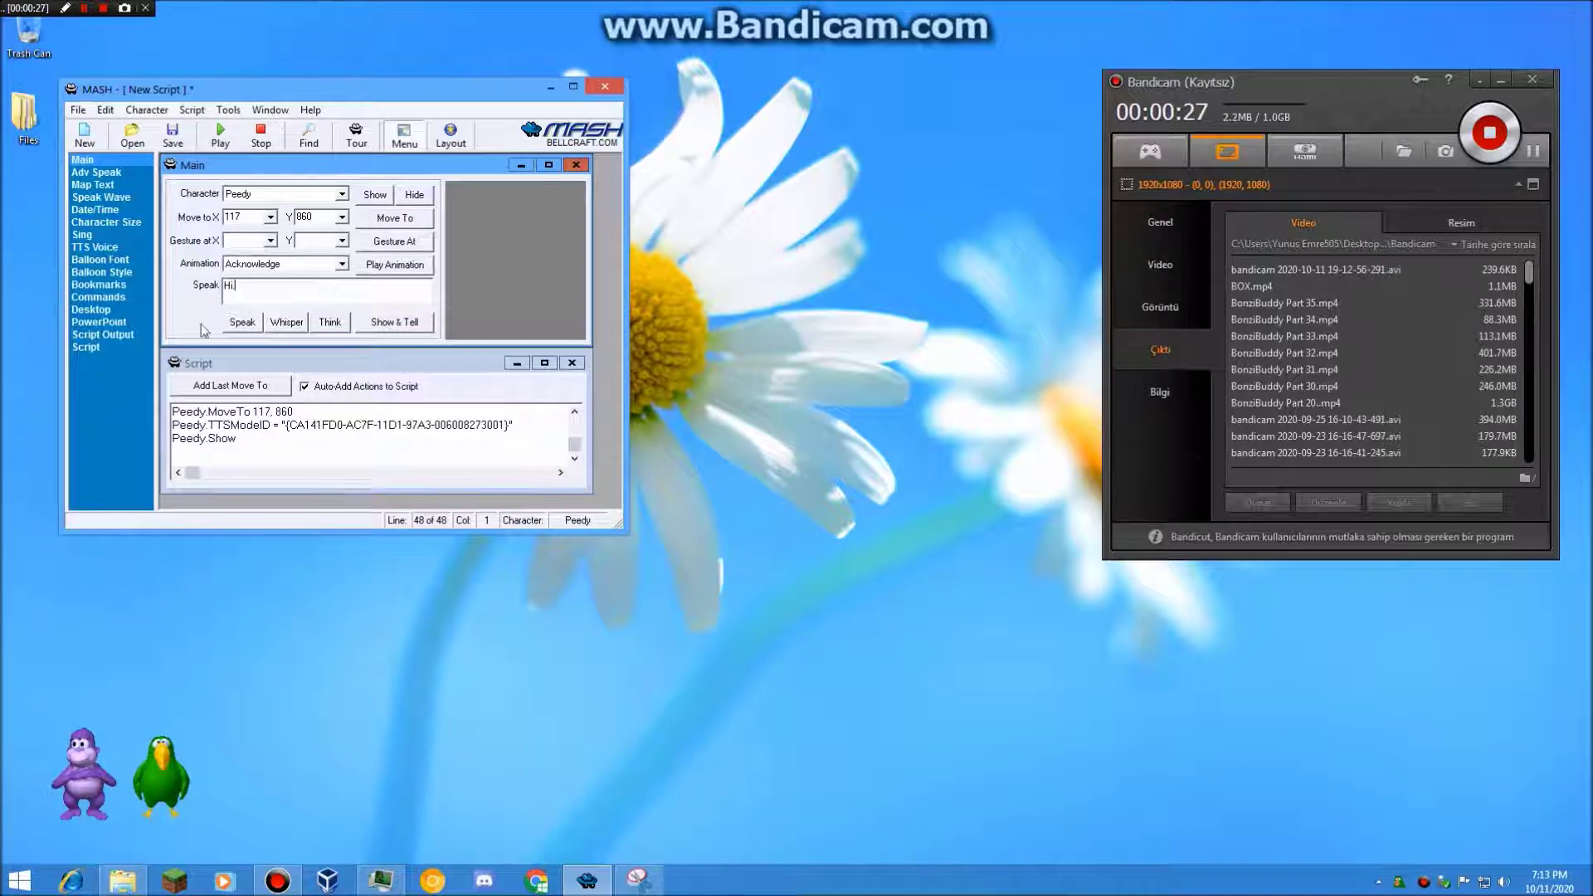
{"action": "left_click", "coordinate": [242, 322]}
- Show Clippit and place it on the desktop to the right of Peedy
{"action": "left_click", "coordinate": [292, 190]}
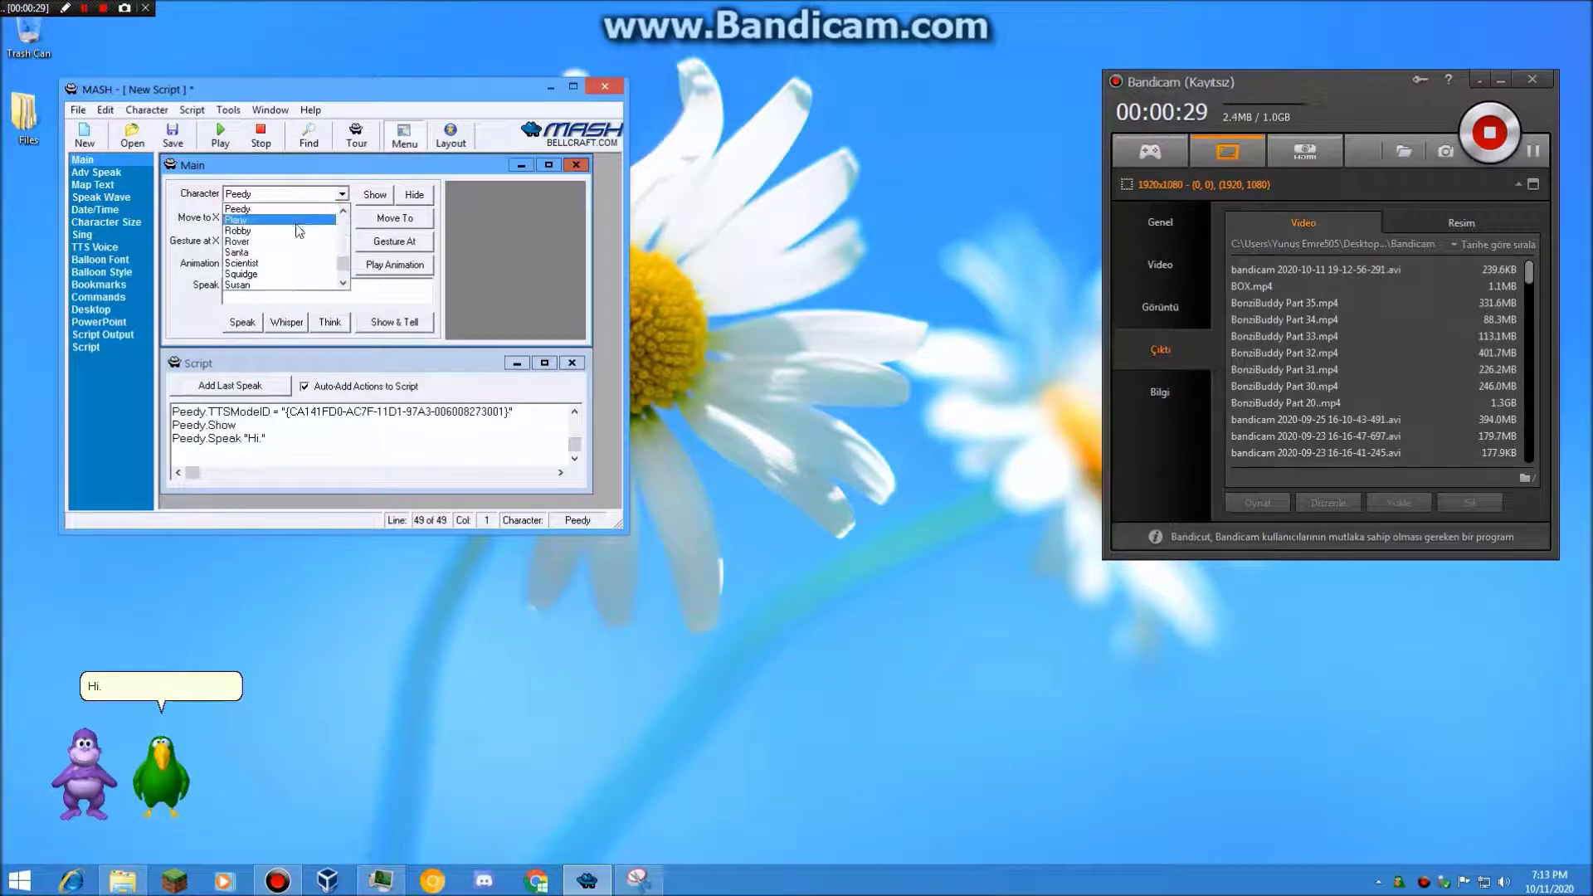
{"action": "scroll", "coordinate": [295, 237], "scroll_direction": "up", "scroll_amount": 6}
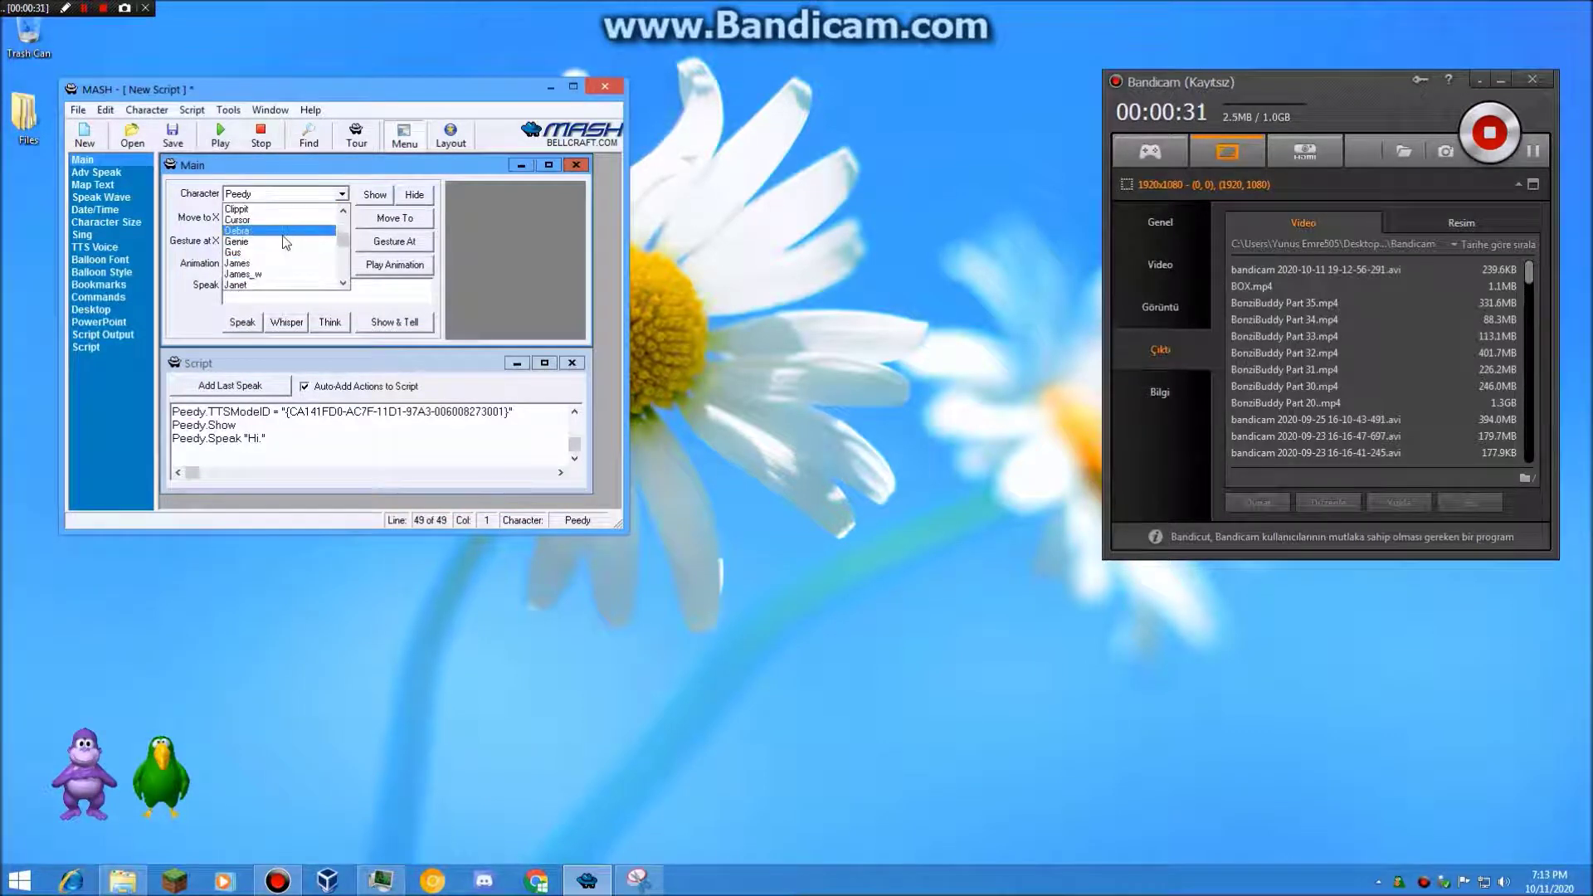
{"action": "left_click", "coordinate": [239, 209]}
{"action": "left_click", "coordinate": [374, 194]}
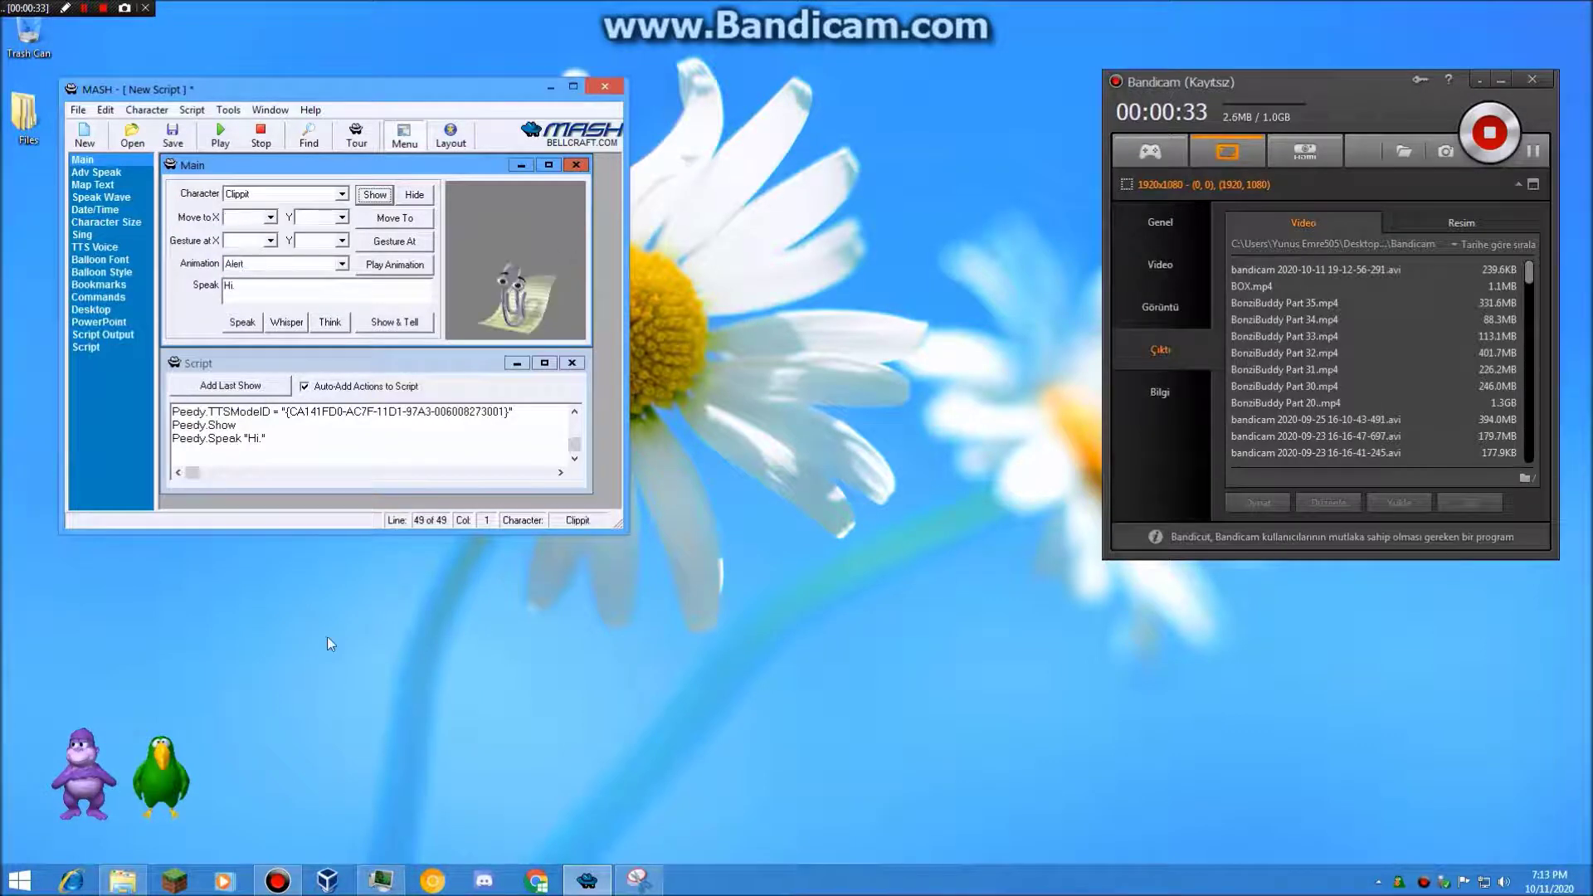
{"action": "left_click_drag", "start_coordinate": [508, 320], "coordinate": [298, 749]}
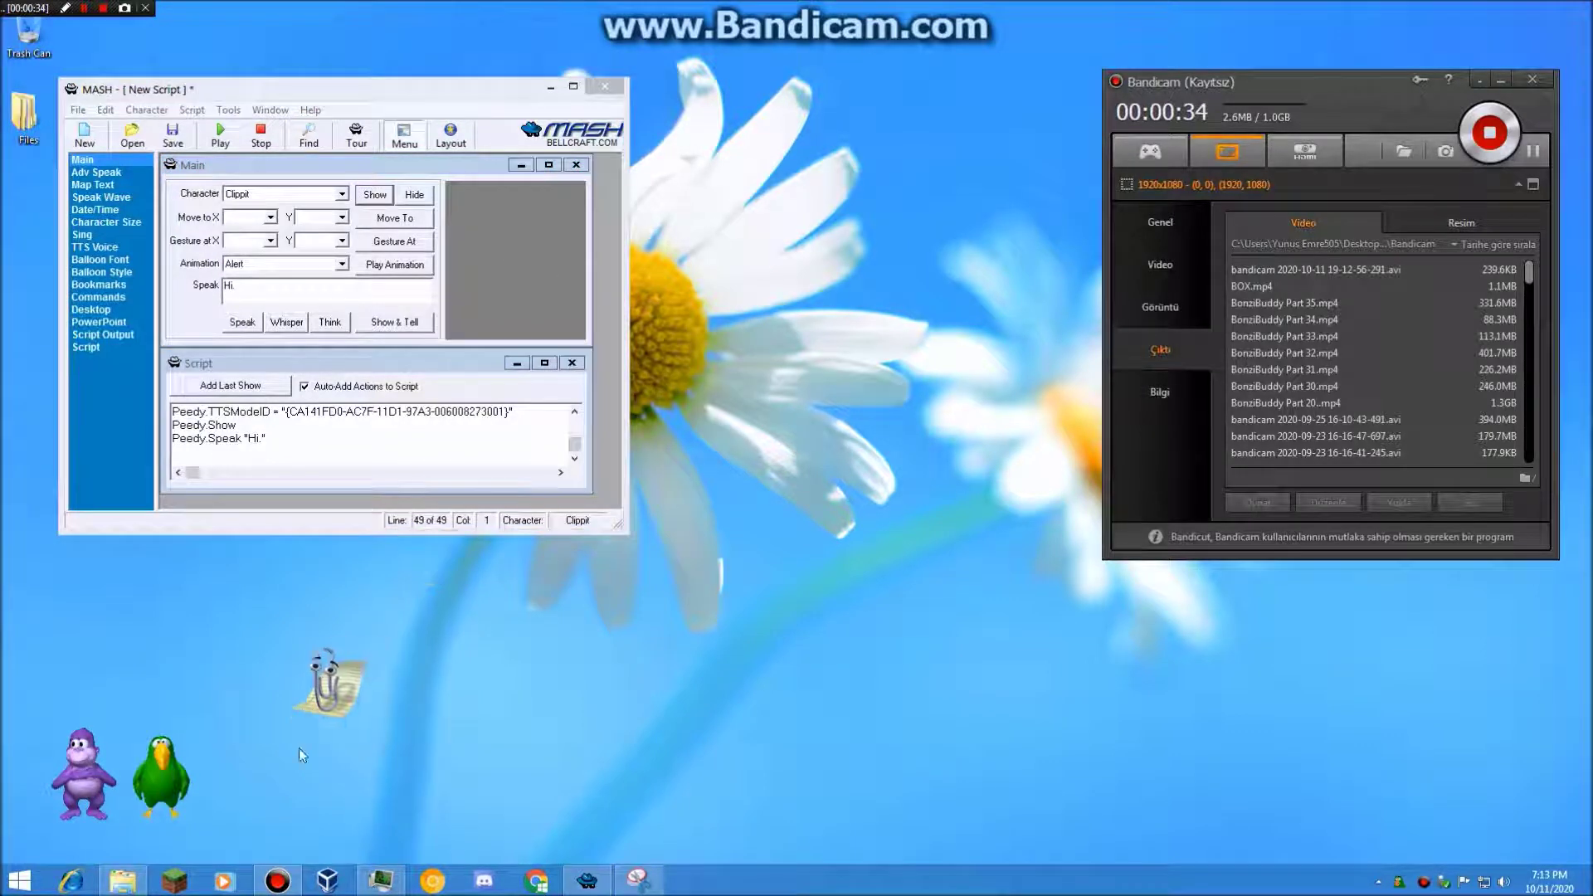
- Select Rover as the next character from the Character list
{"action": "left_click", "coordinate": [280, 196]}
{"action": "scroll", "coordinate": [276, 241], "scroll_direction": "down", "scroll_amount": 10}
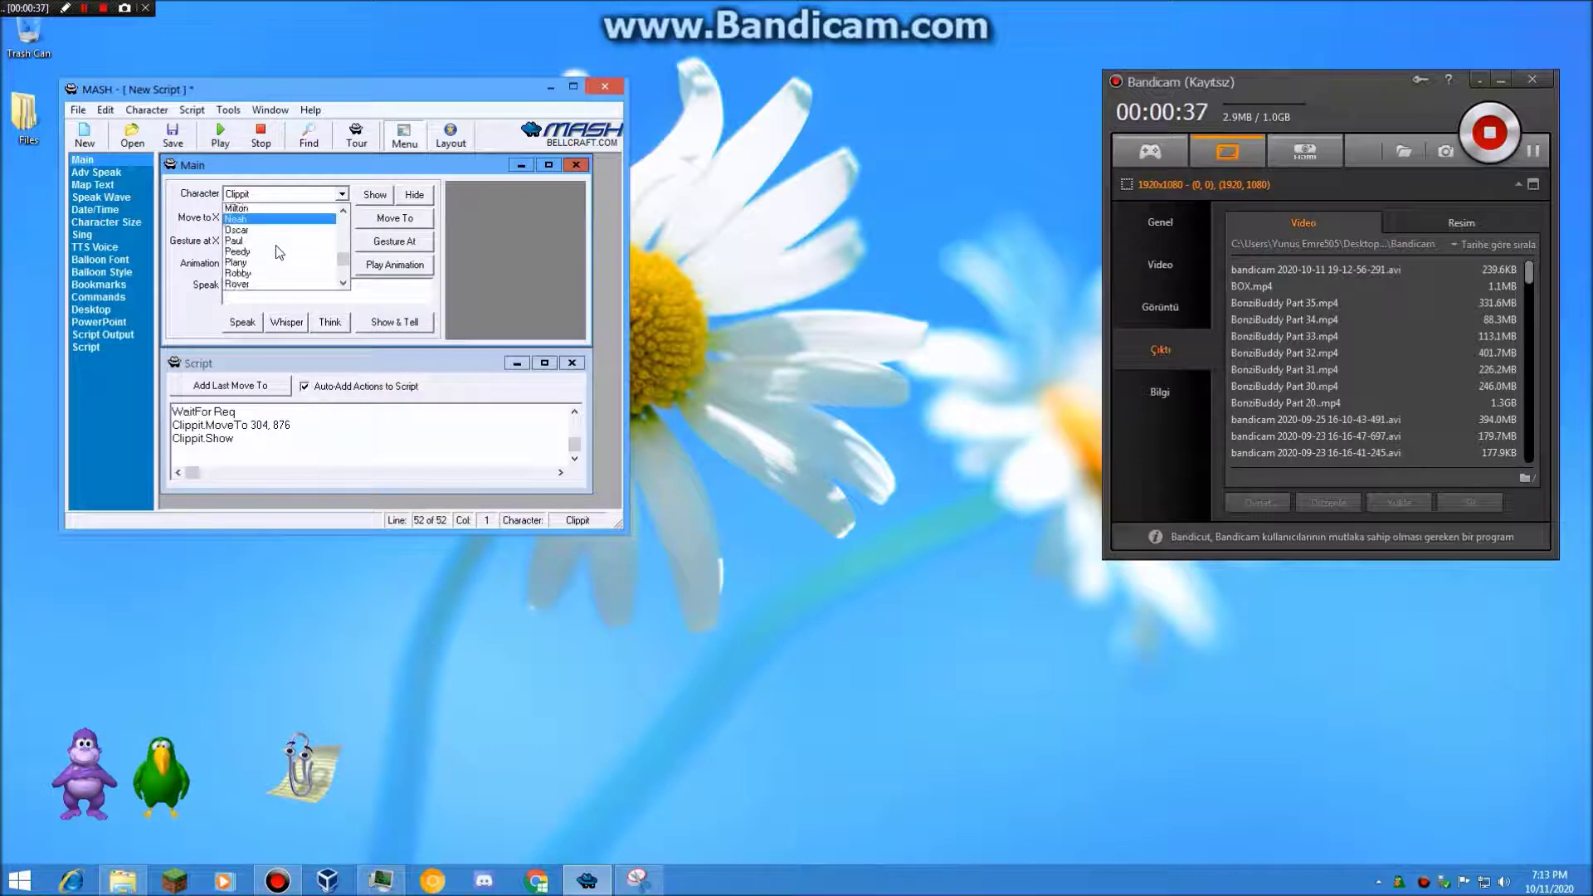
{"action": "scroll", "coordinate": [255, 245], "scroll_direction": "up", "scroll_amount": 1}
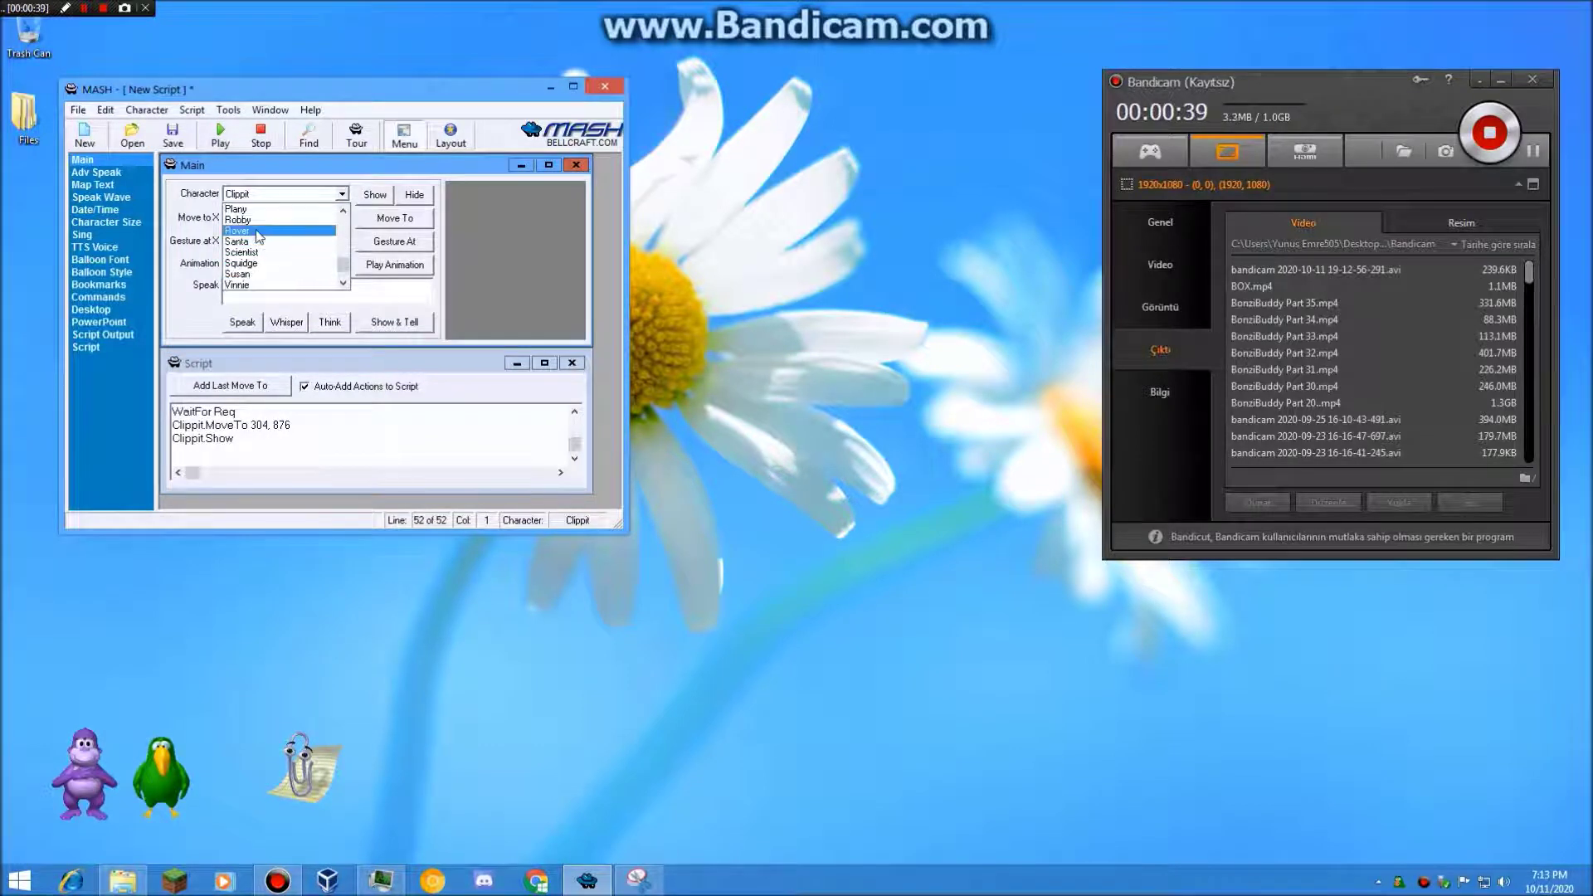
{"action": "left_click", "coordinate": [257, 232]}
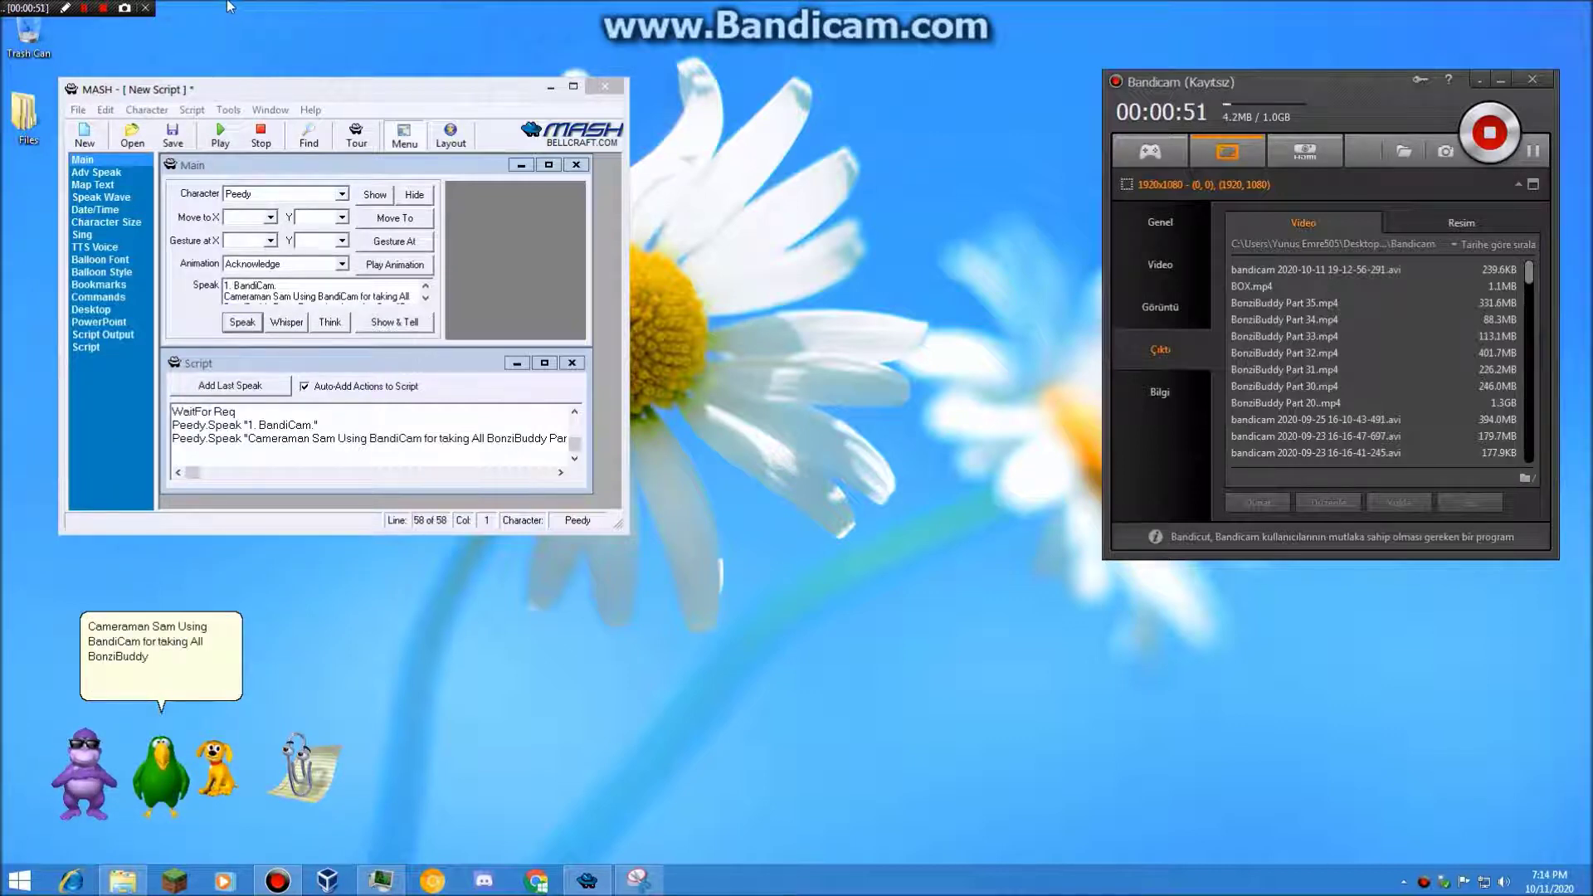
- Activate the MASH window to continue scripting Rover and Peedy's BandiCam lines
{"action": "left_click", "coordinate": [87, 15]}
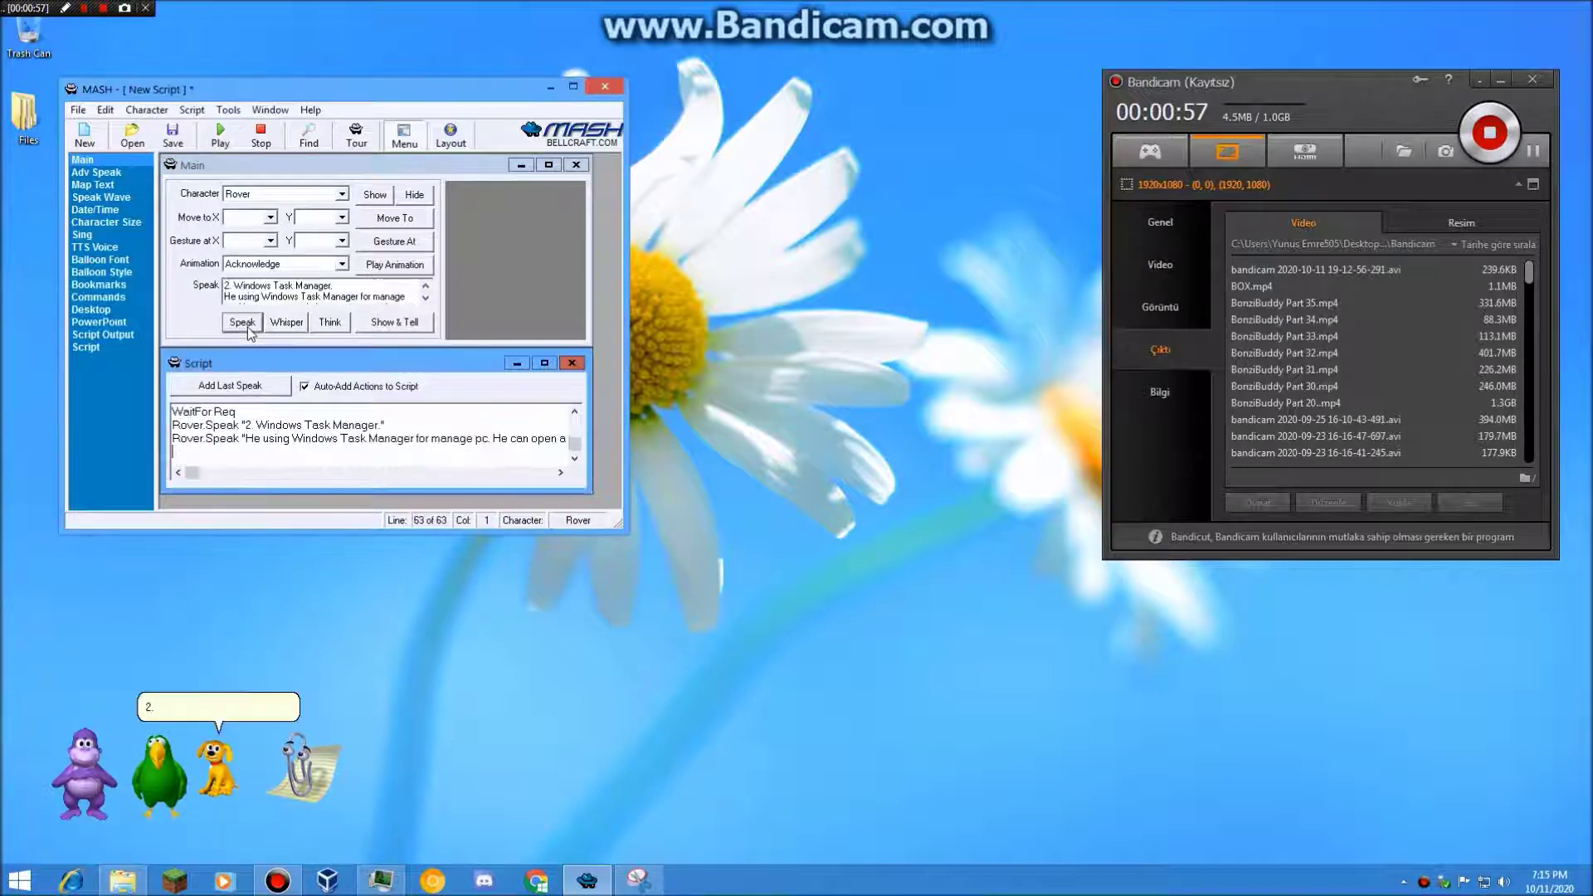
- Have Rover announce Task Manager, Clippit say 'Here this.', and centre Task Manager
{"action": "left_click", "coordinate": [248, 327]}
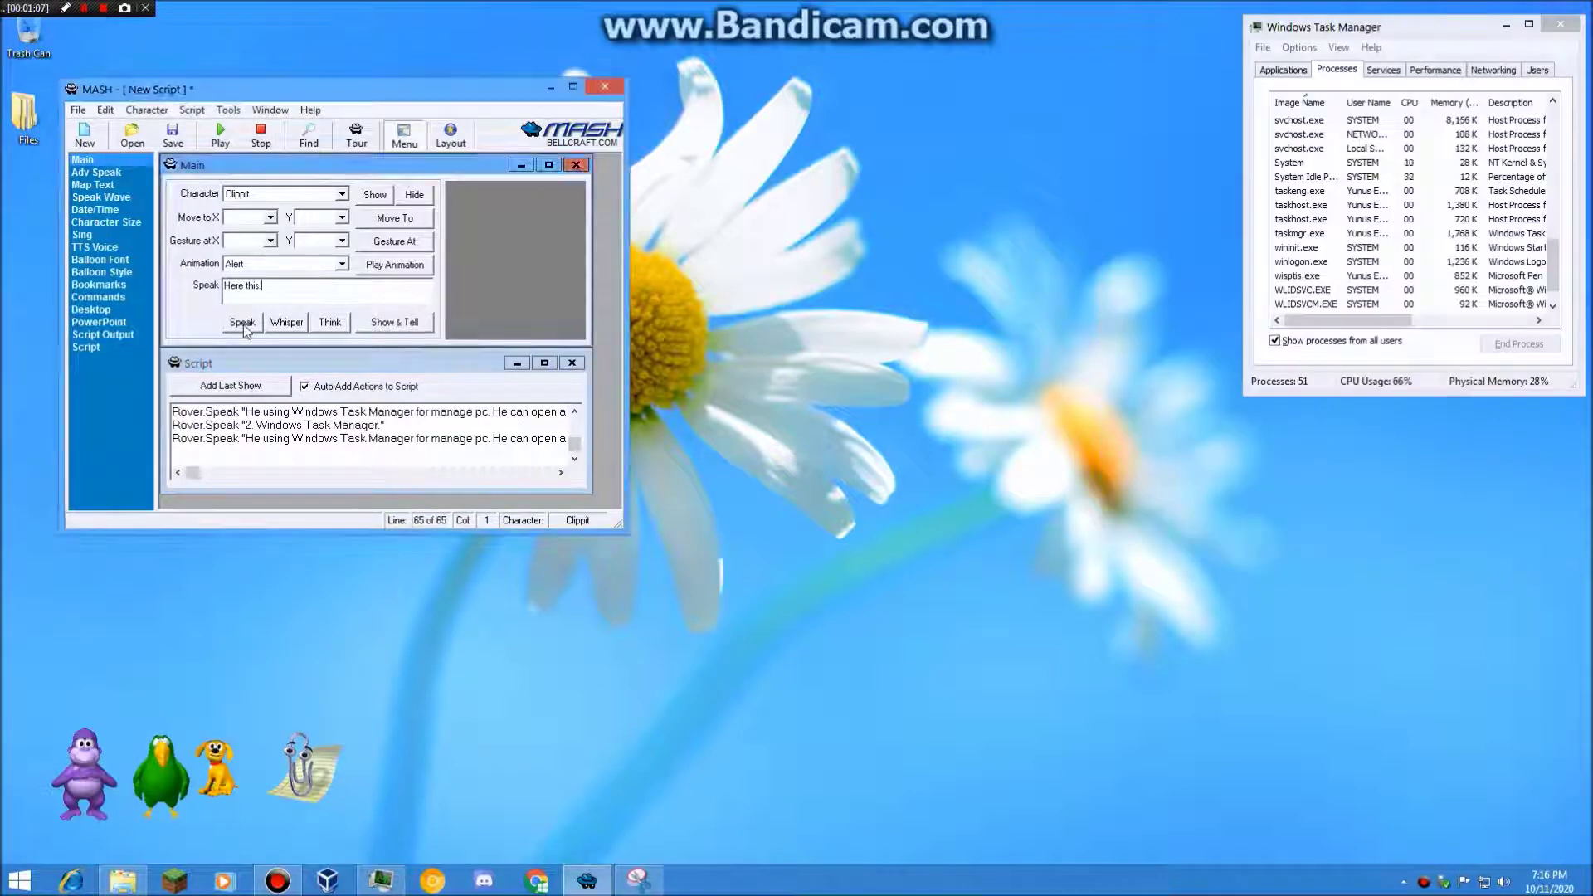
{"action": "left_click", "coordinate": [242, 324]}
{"action": "left_click_drag", "start_coordinate": [1490, 34], "coordinate": [1163, 191]}
- View the Applications, Processes, Performance, Networking and Users pages, then minimize Task Manager
{"action": "left_click", "coordinate": [962, 226]}
{"action": "left_click", "coordinate": [1011, 225]}
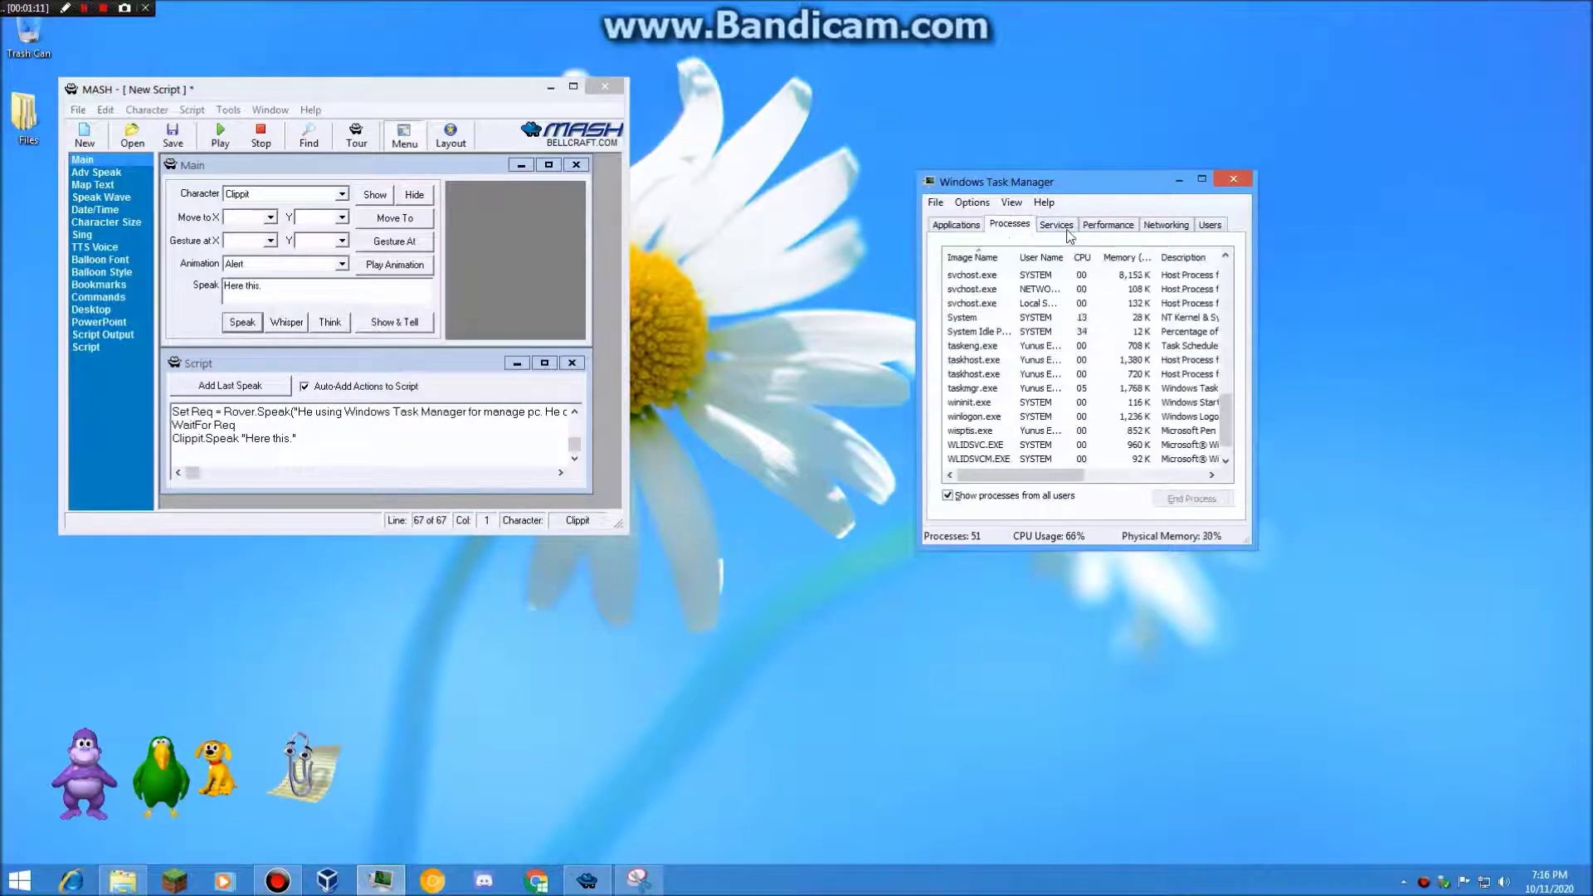
{"action": "left_click", "coordinate": [1108, 225]}
{"action": "left_click", "coordinate": [1165, 225]}
{"action": "left_click", "coordinate": [1210, 224]}
{"action": "left_click", "coordinate": [1178, 180]}
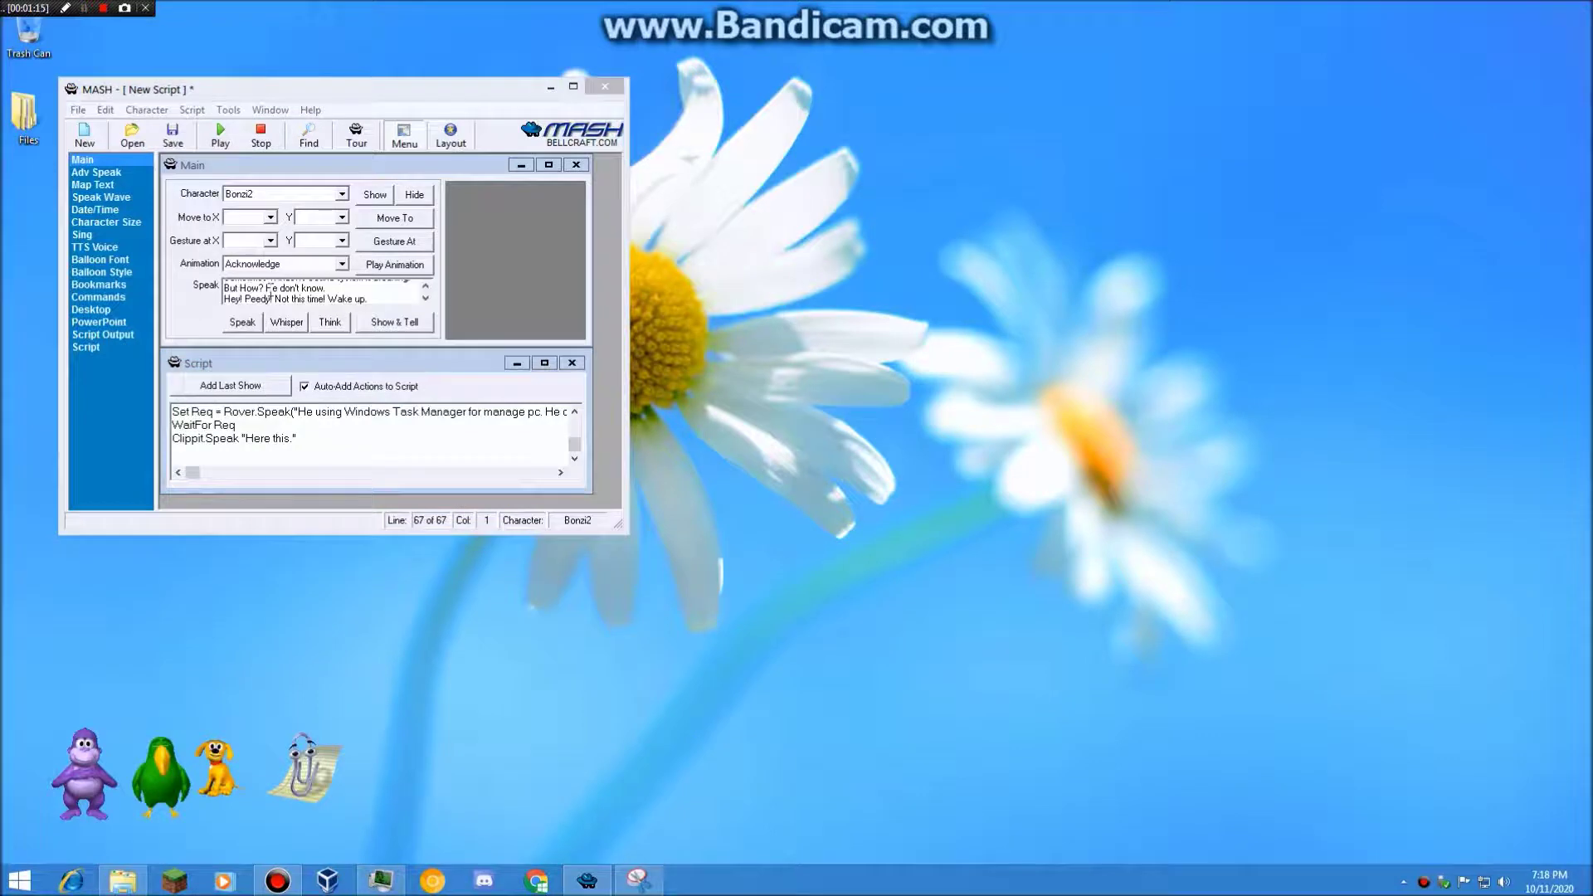
- Have Bonzi2 speak the Windows Media Player lines and nudge Peedy slightly left
{"action": "left_click", "coordinate": [270, 292]}
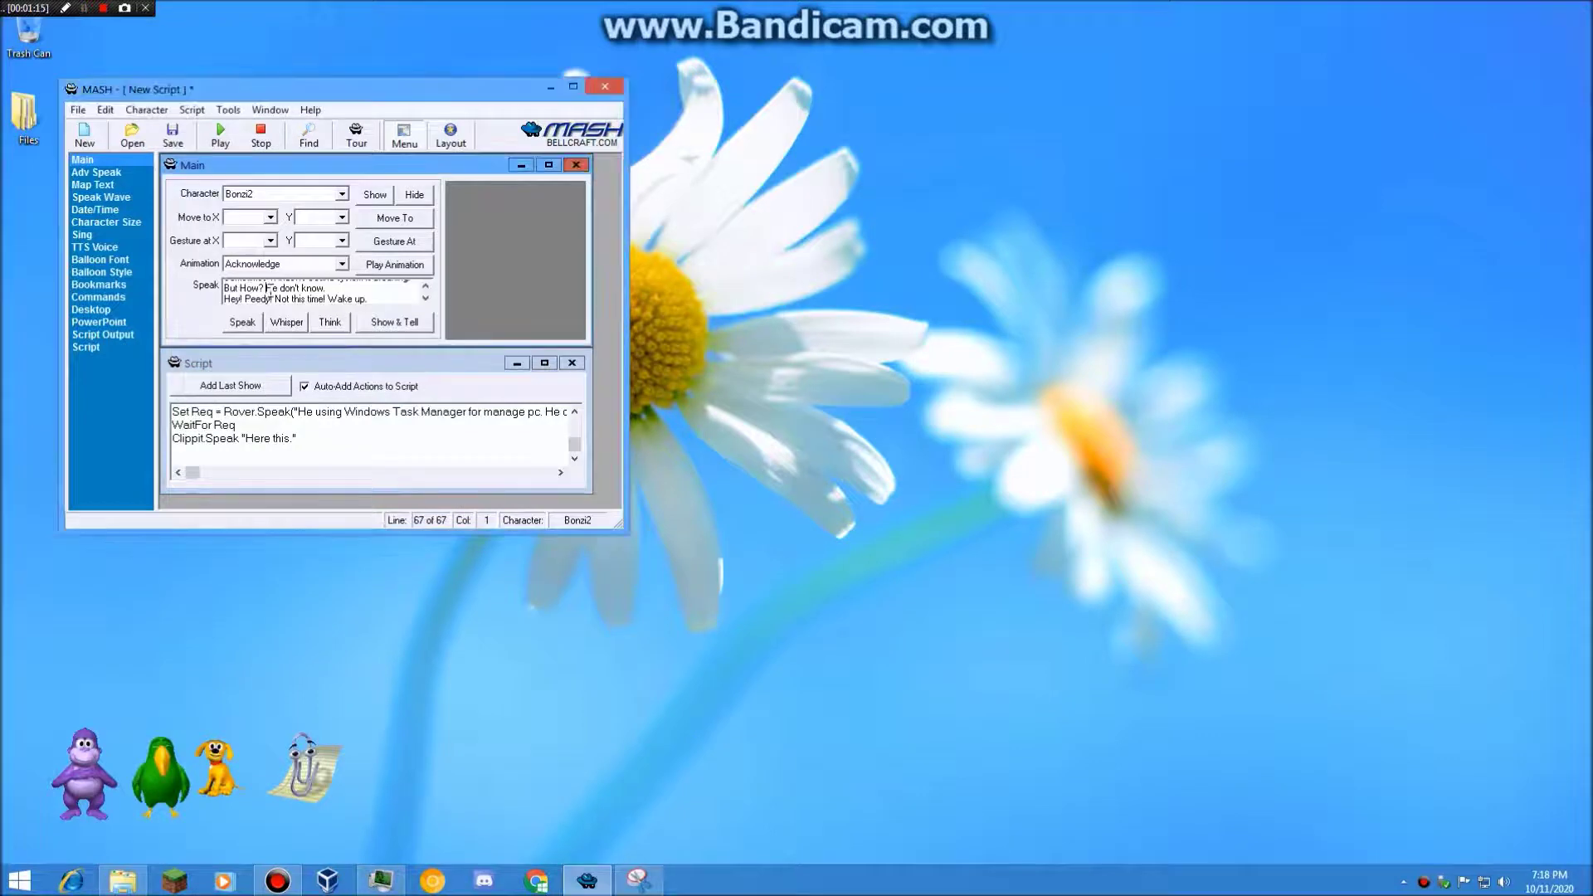
{"action": "left_click", "coordinate": [242, 322]}
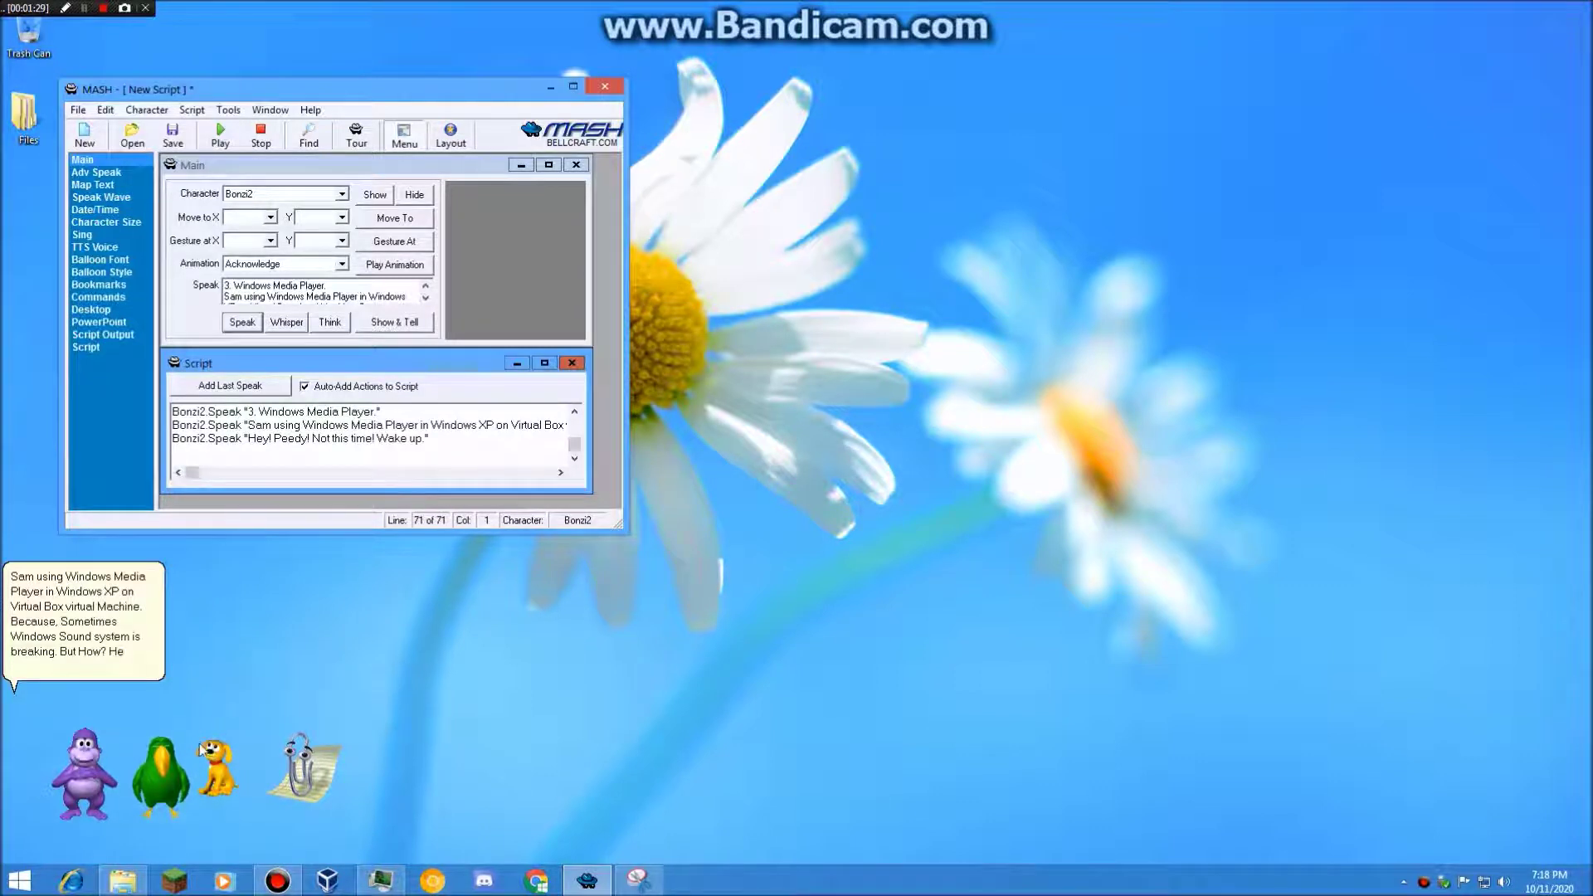
{"action": "left_click_drag", "start_coordinate": [177, 780], "coordinate": [167, 772]}
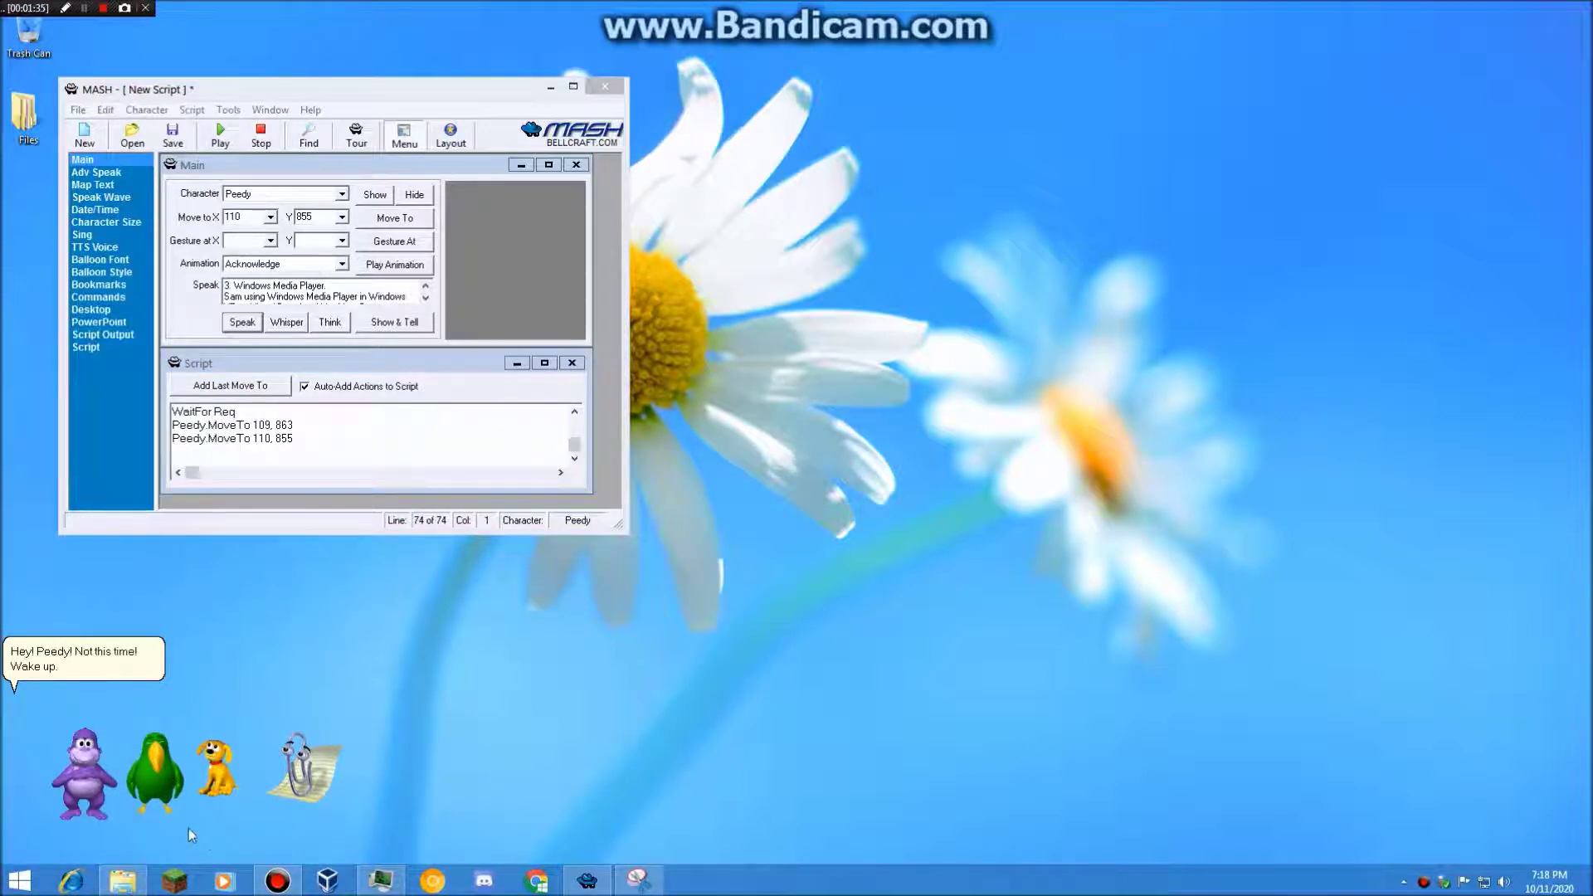
- Replace the speech text with 'Sorry.' and have Peedy say it
{"action": "left_click", "coordinate": [355, 285]}
{"action": "type", "text": "Sor"}
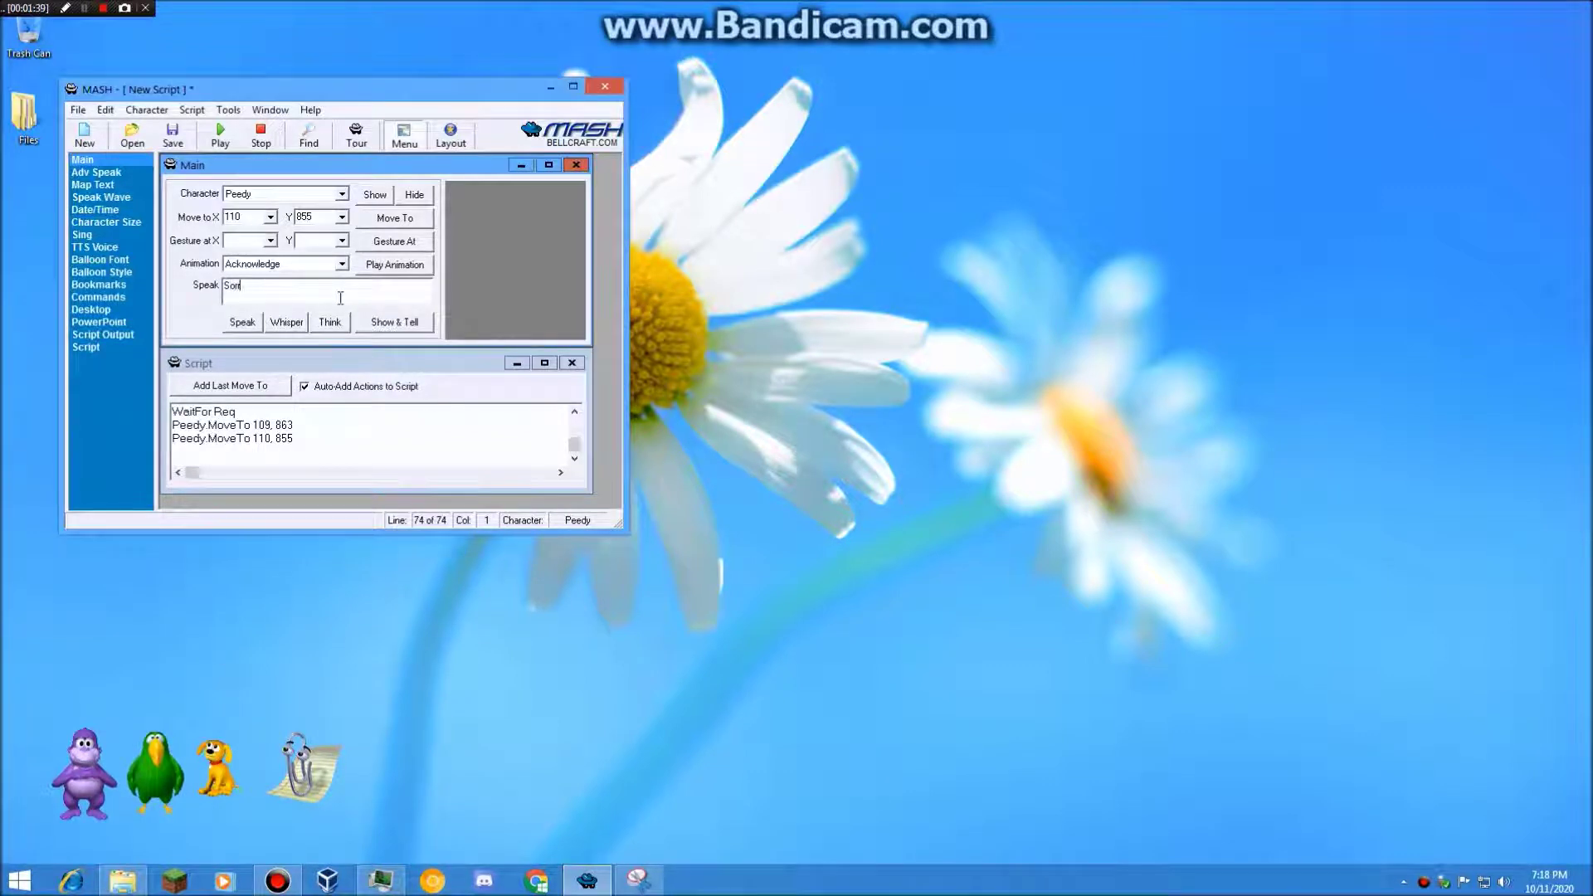
{"action": "type", "text": "ry."}
{"action": "left_click", "coordinate": [245, 322]}
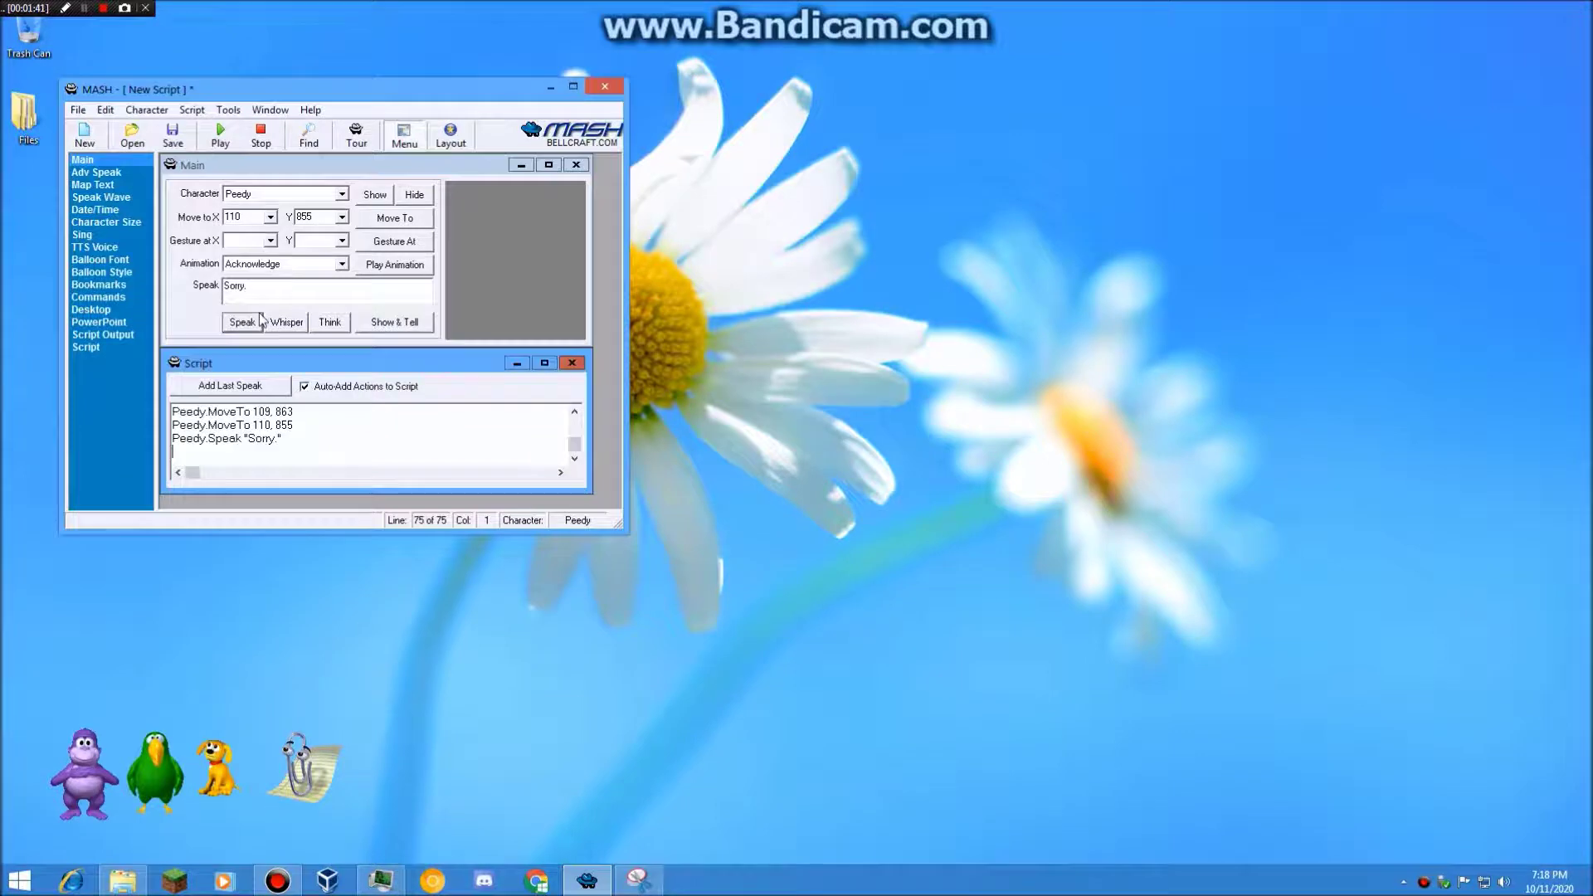
{"action": "left_click", "coordinate": [83, 12]}
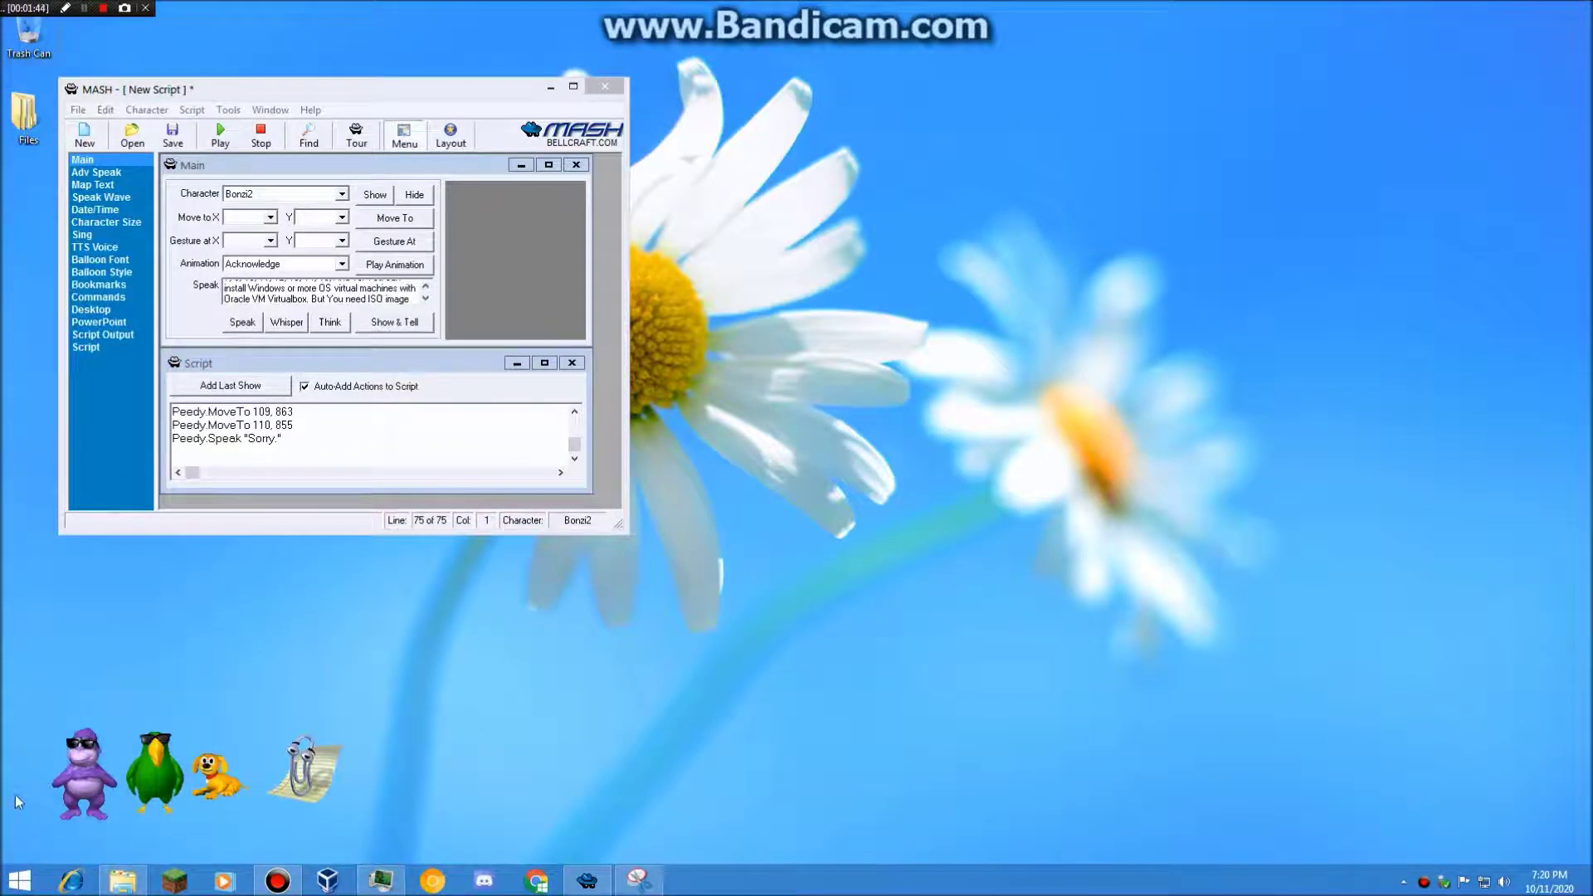
- Bring up the VirtualBox Manager with its virtual machines, then return MASH to the front
{"action": "right_click", "coordinate": [131, 536]}
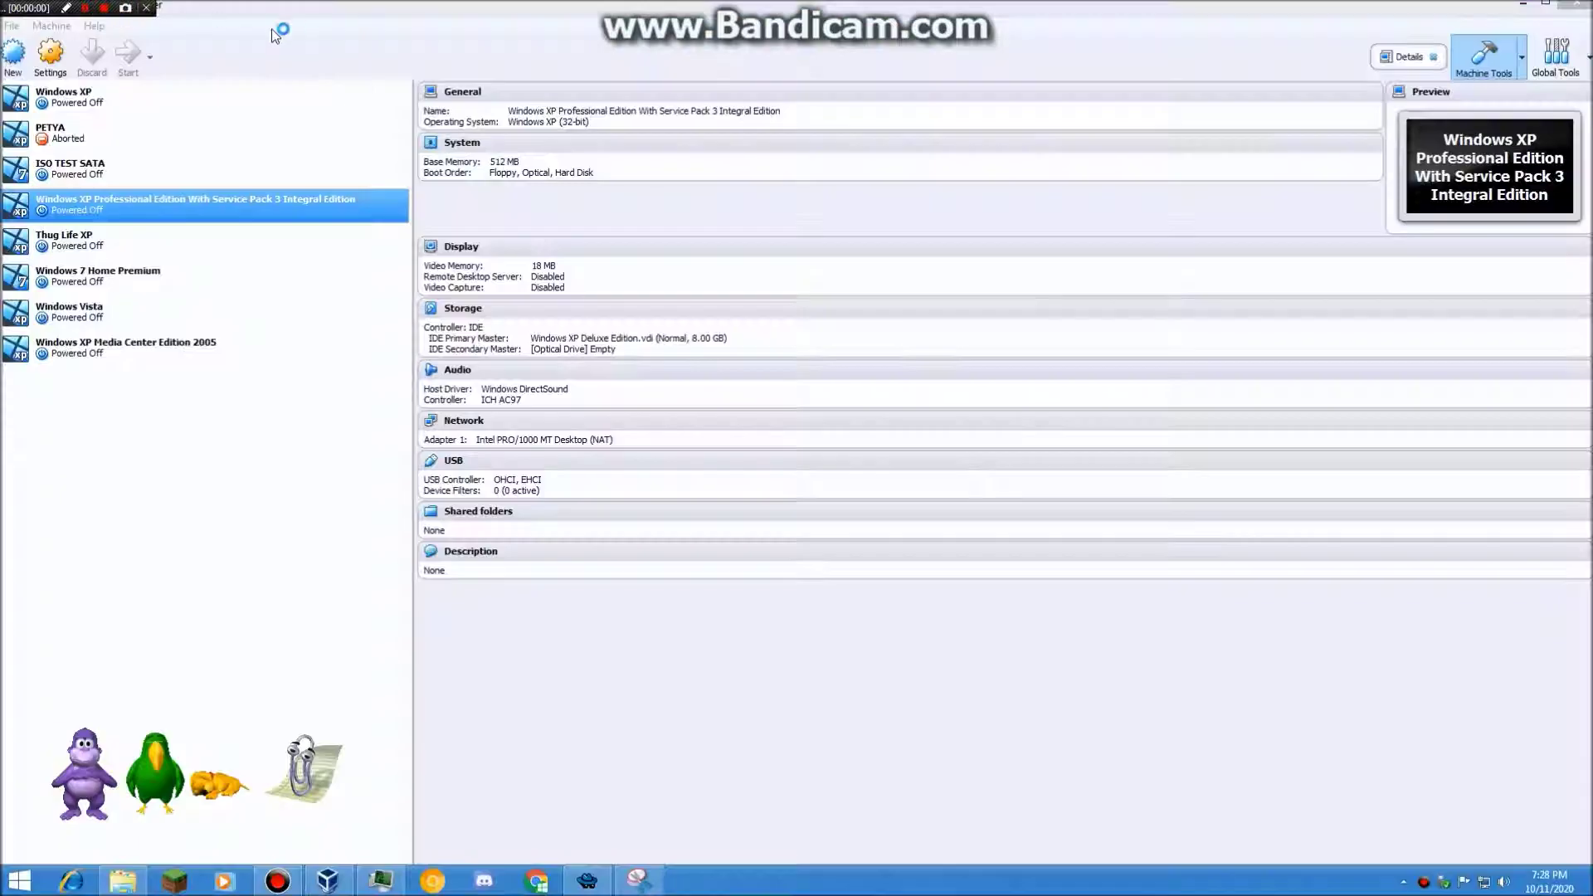
{"action": "left_click", "coordinate": [585, 881]}
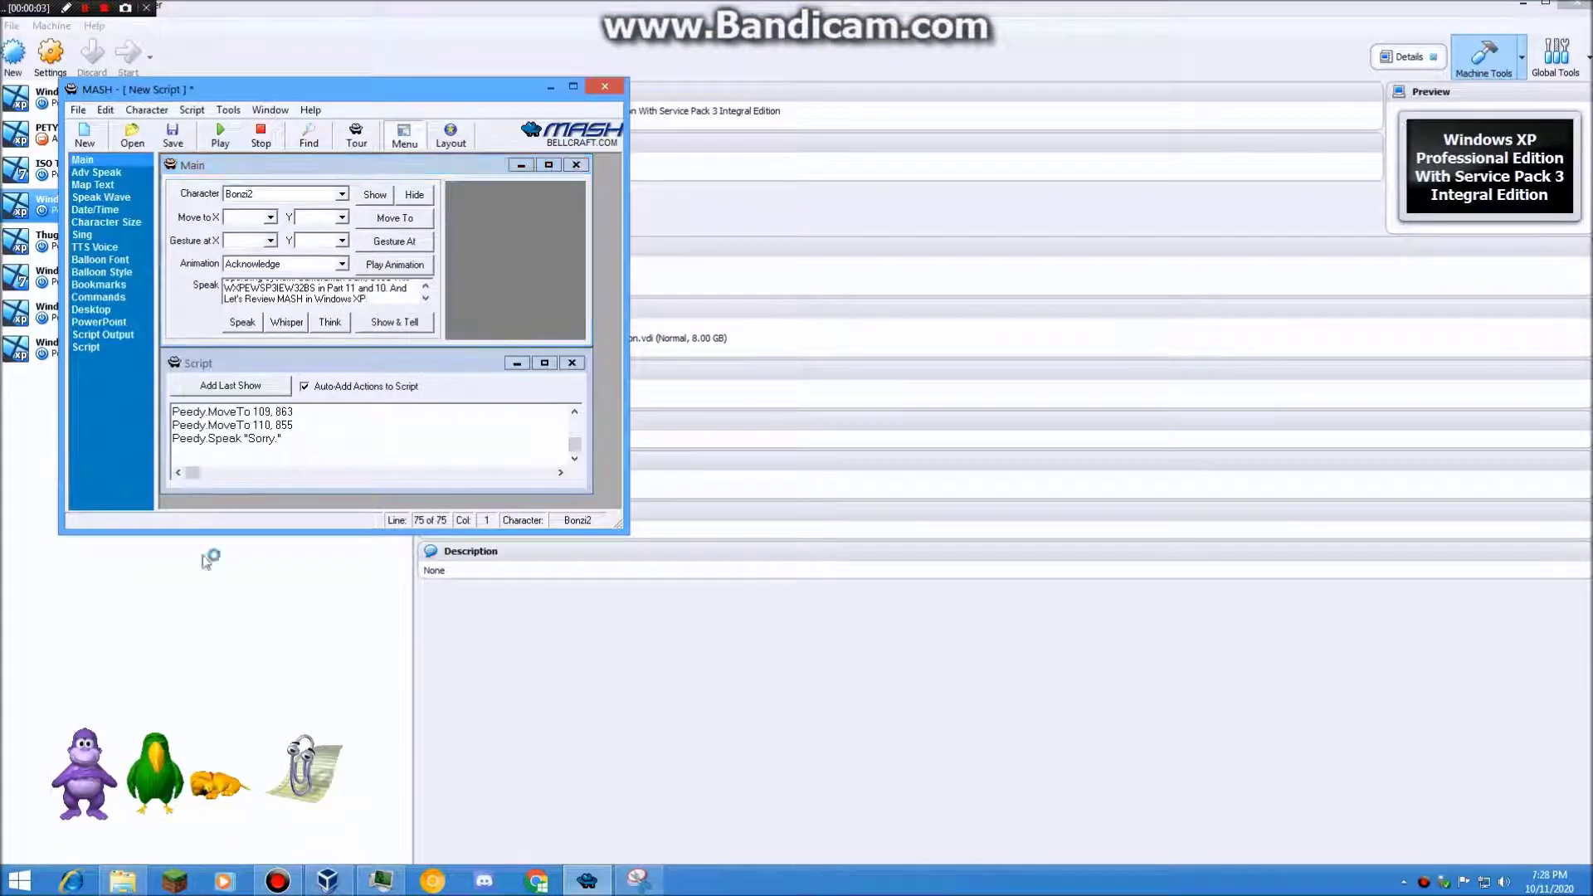
- Have Peedy announce Oracle VM VirtualBox, move MASH right, and bring up the Windows XP VM
{"action": "left_click", "coordinate": [245, 323]}
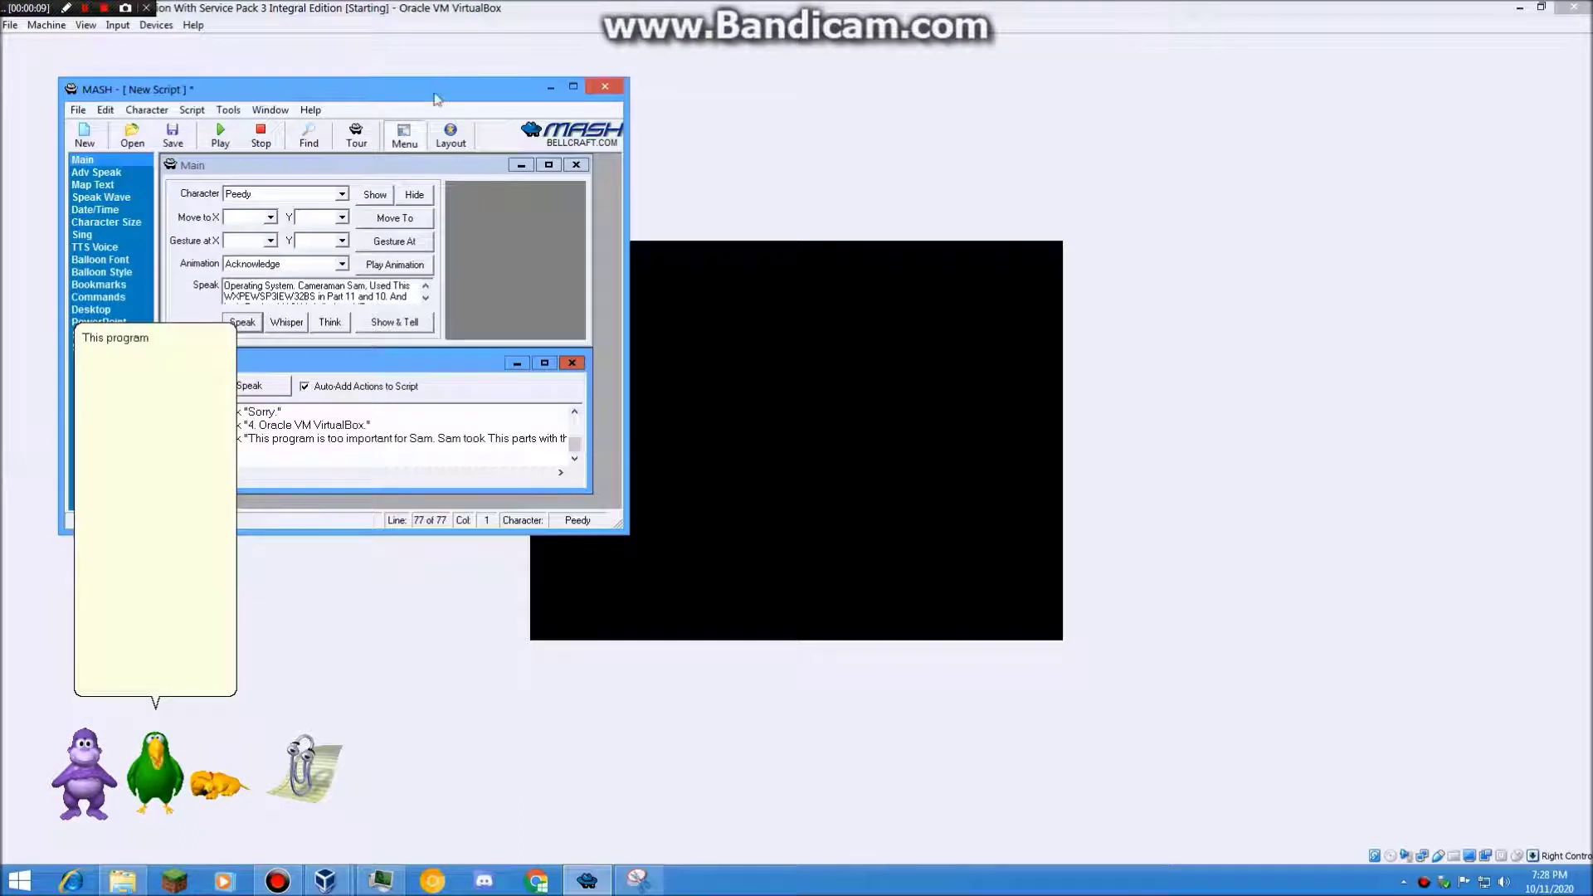
{"action": "left_click_drag", "start_coordinate": [409, 102], "coordinate": [1435, 294]}
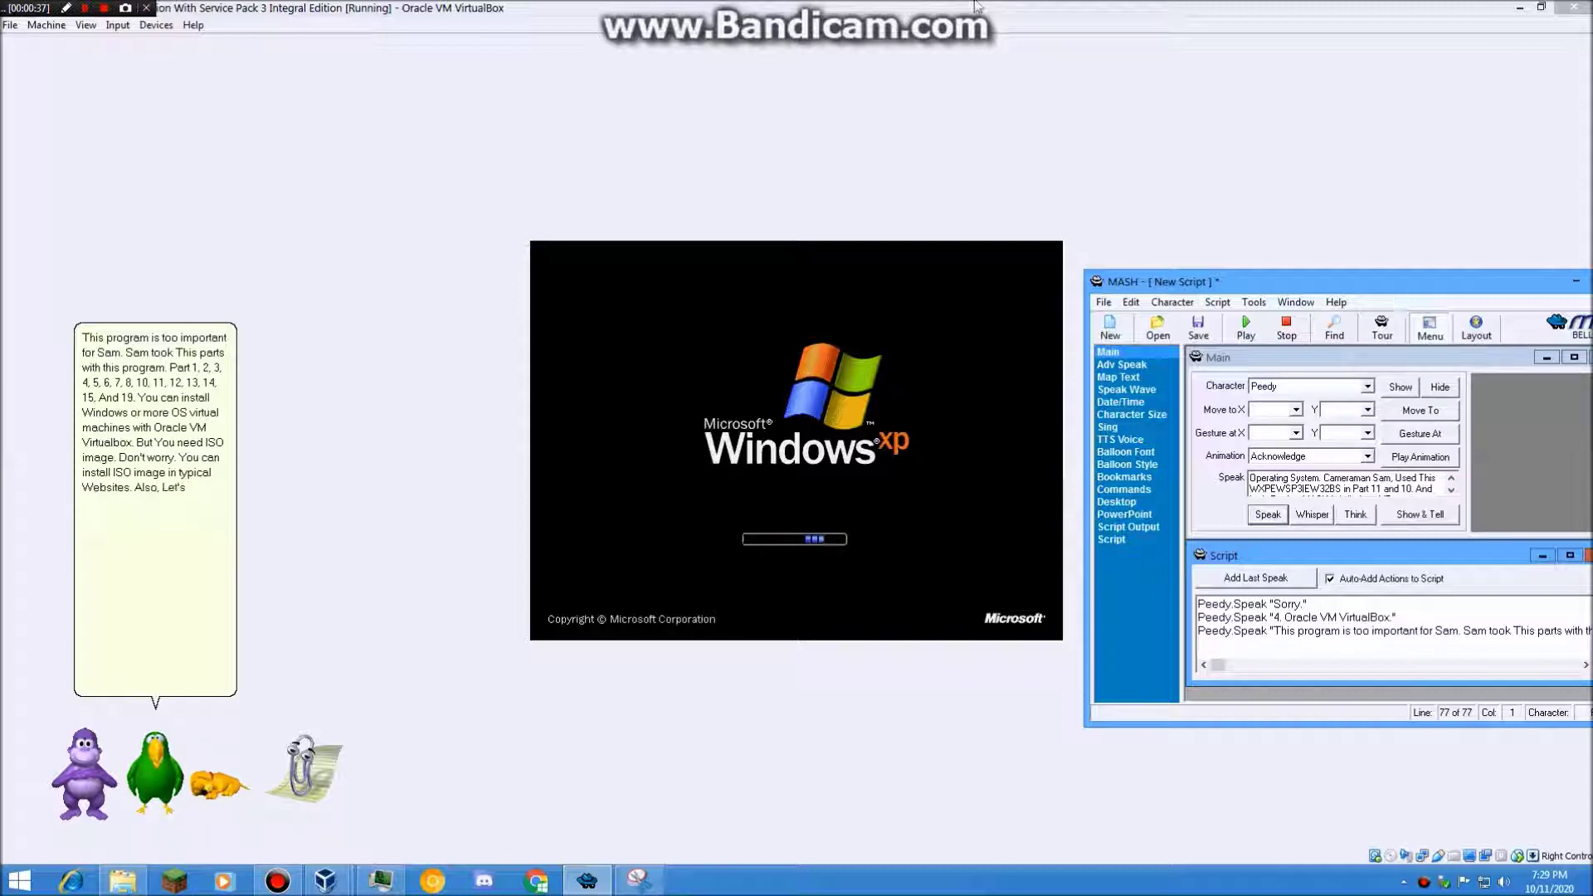
{"action": "left_click", "coordinate": [961, 81]}
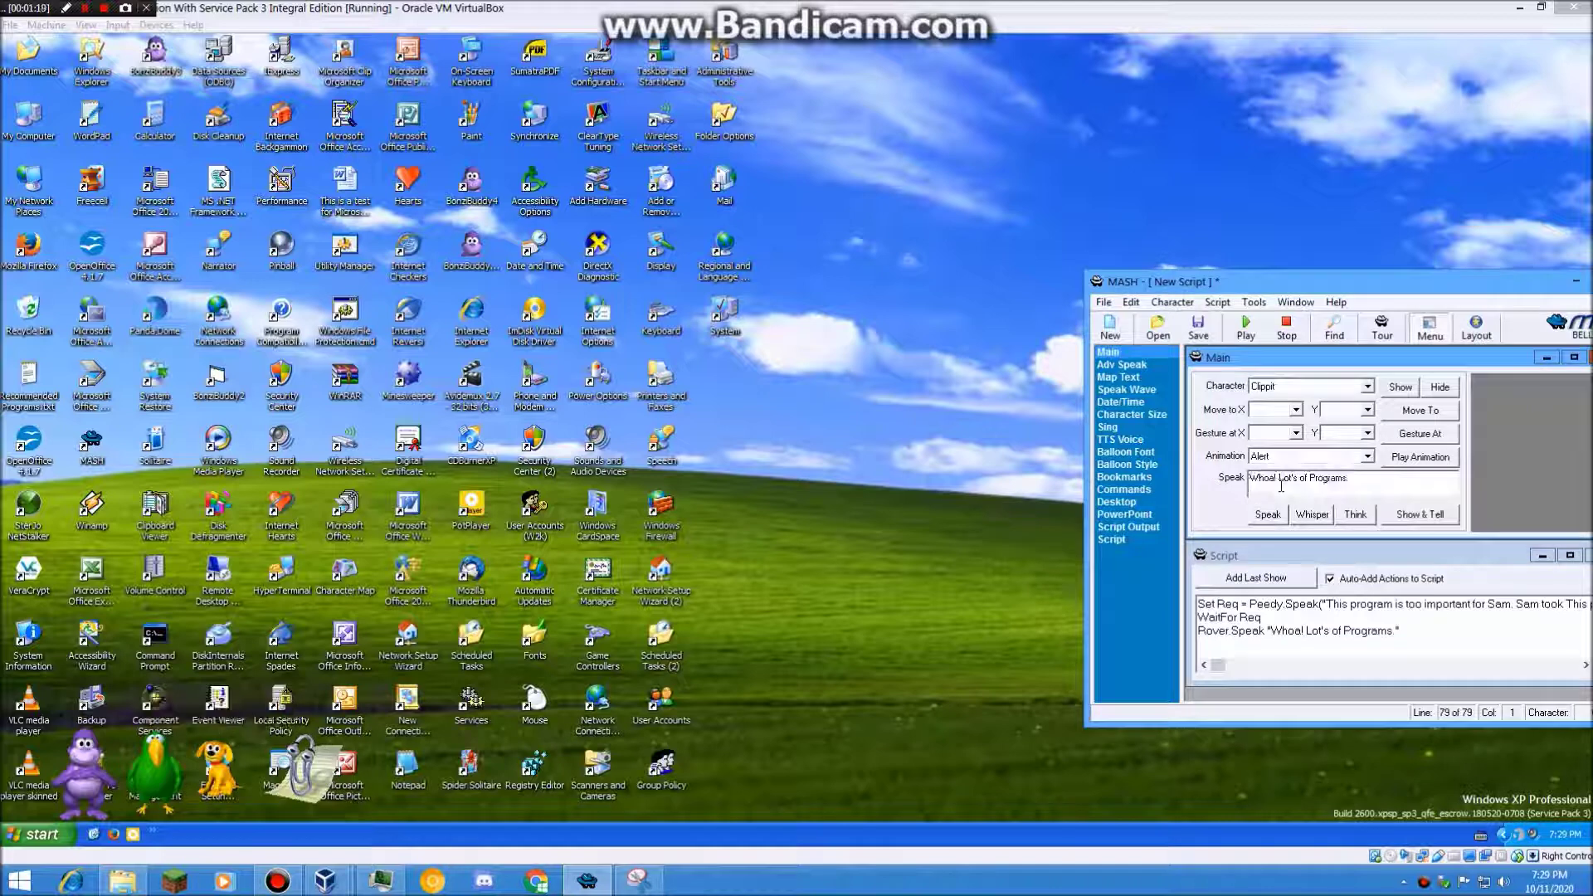
- Replace 'Whoa! Lot's of Programs.' with 'Yes.' and have Clippit speak it
{"action": "double_click", "coordinate": [1286, 479]}
{"action": "left_click_drag", "start_coordinate": [1351, 479], "coordinate": [1249, 478]}
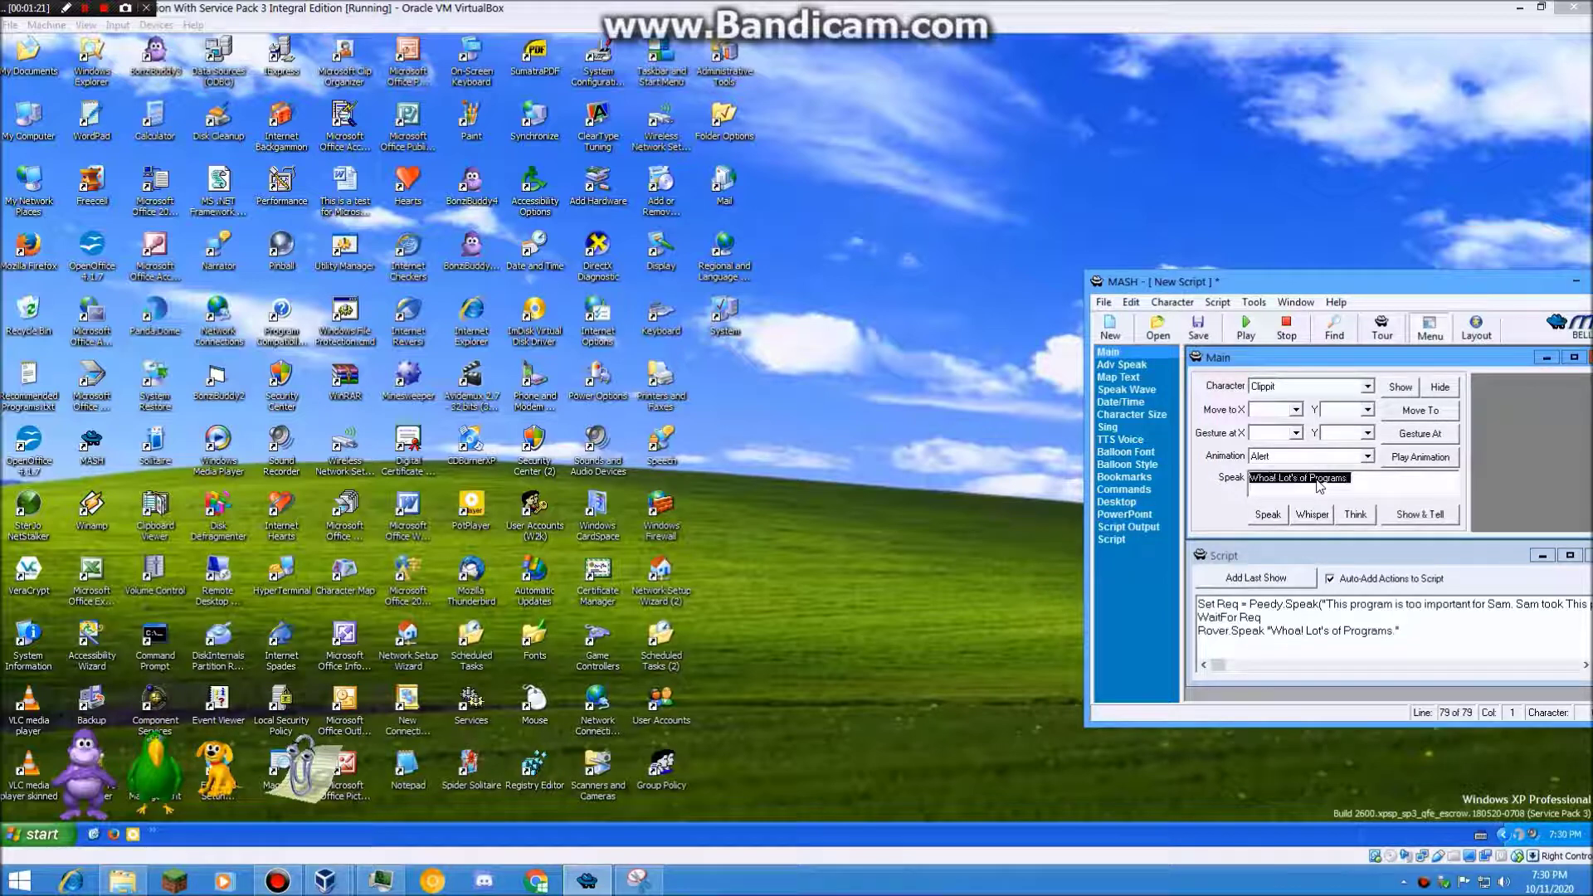
{"action": "type", "text": "Yes"}
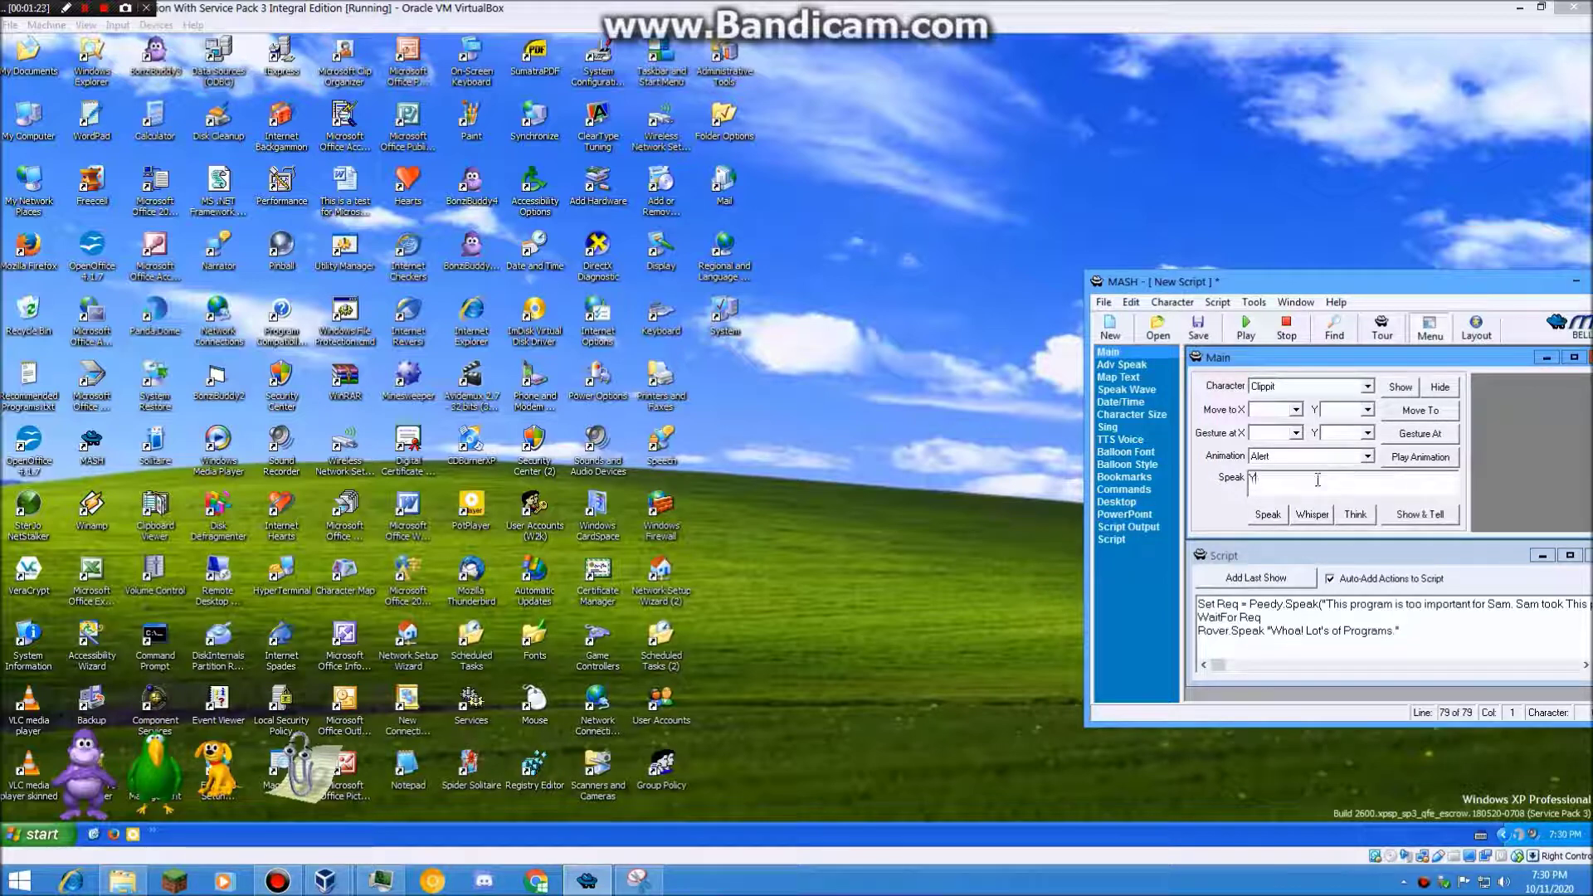
{"action": "type", "text": "."}
{"action": "left_click", "coordinate": [1267, 514]}
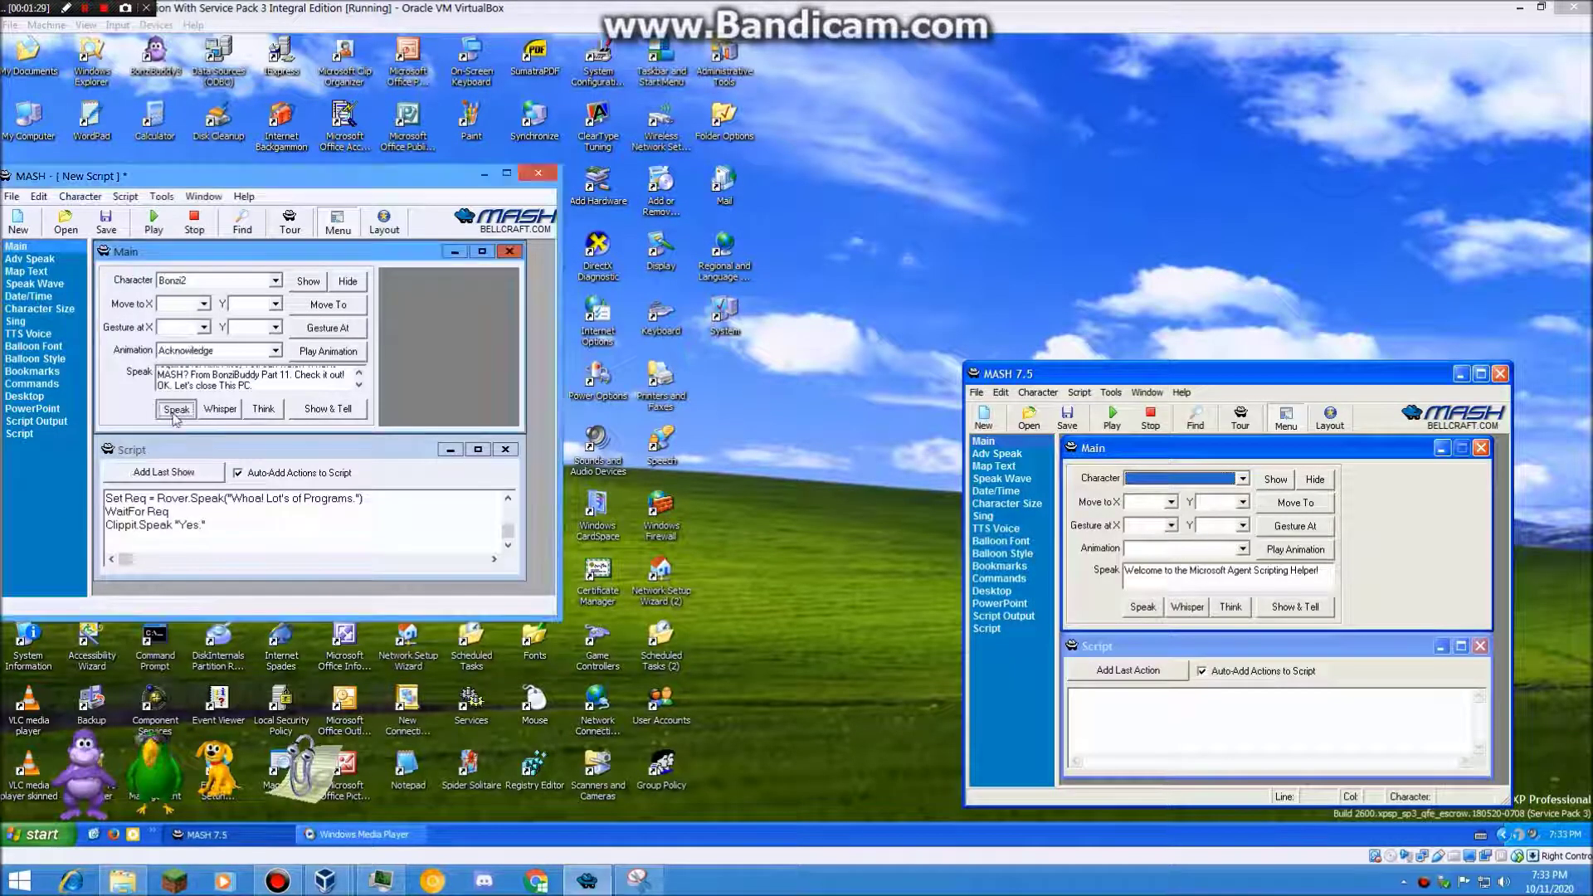
- Have Bonzi speak the MASH introduction, then turn off the Windows XP guest
{"action": "left_click", "coordinate": [175, 408]}
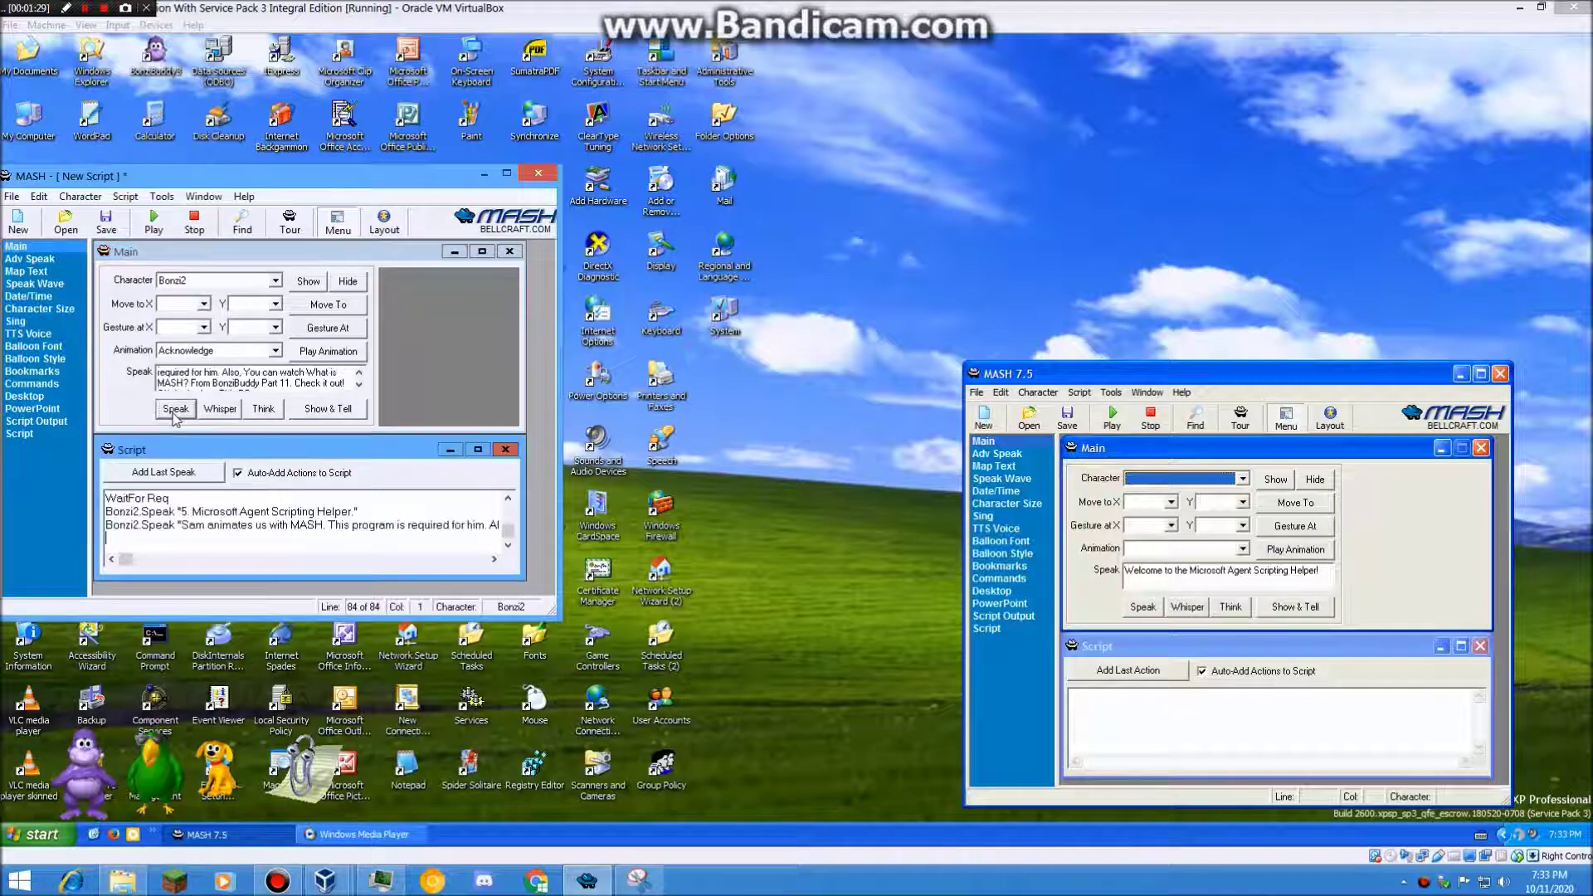
{"action": "left_click", "coordinate": [40, 832]}
{"action": "left_click", "coordinate": [751, 449]}
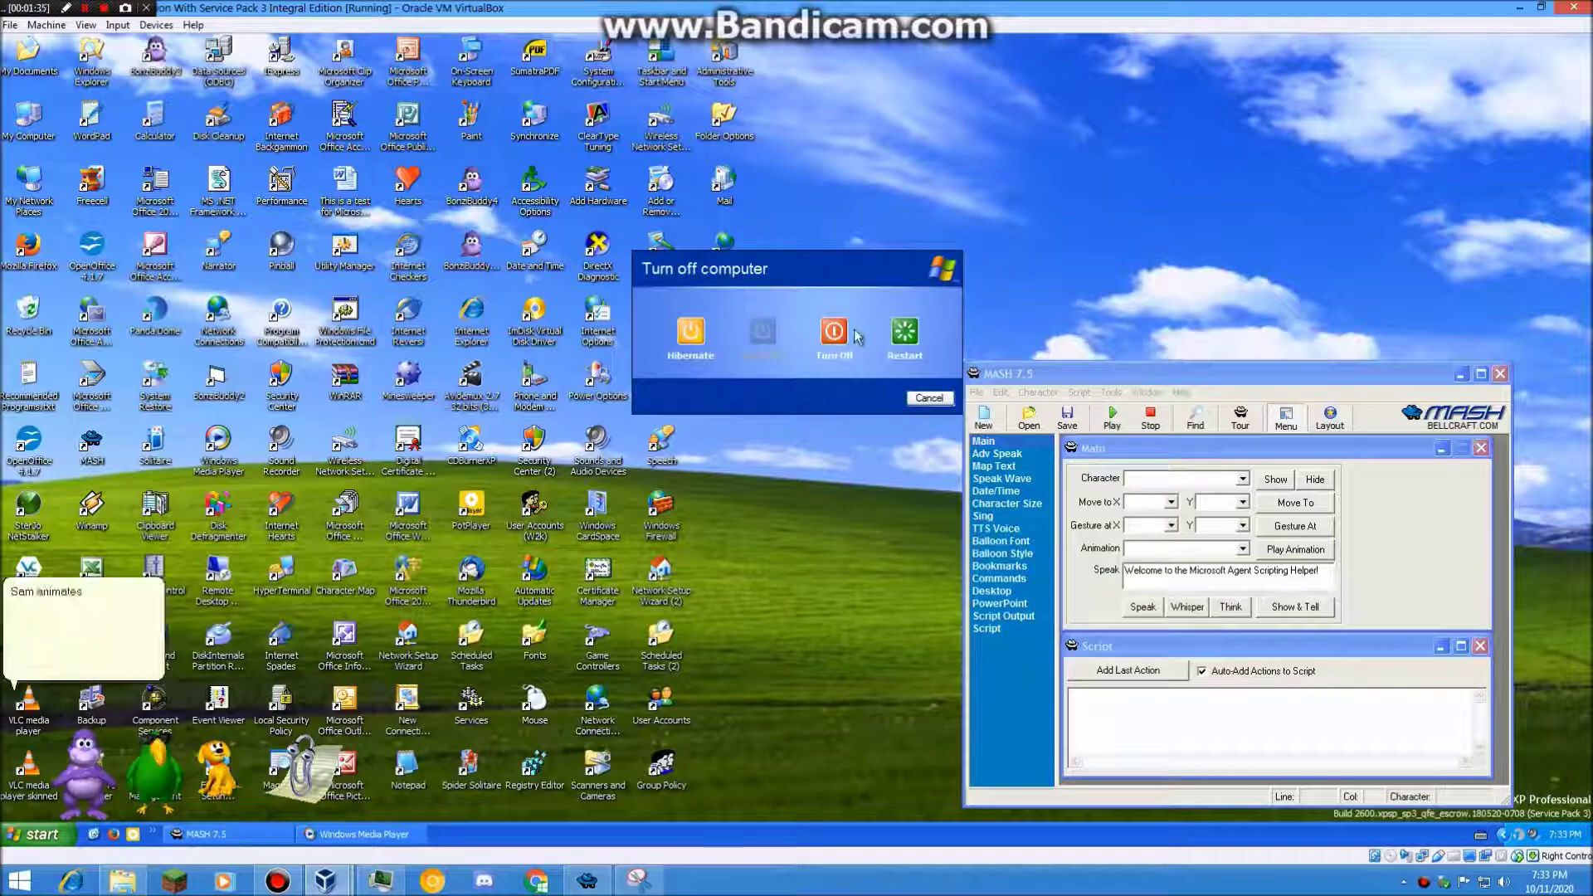
{"action": "left_click", "coordinate": [834, 332]}
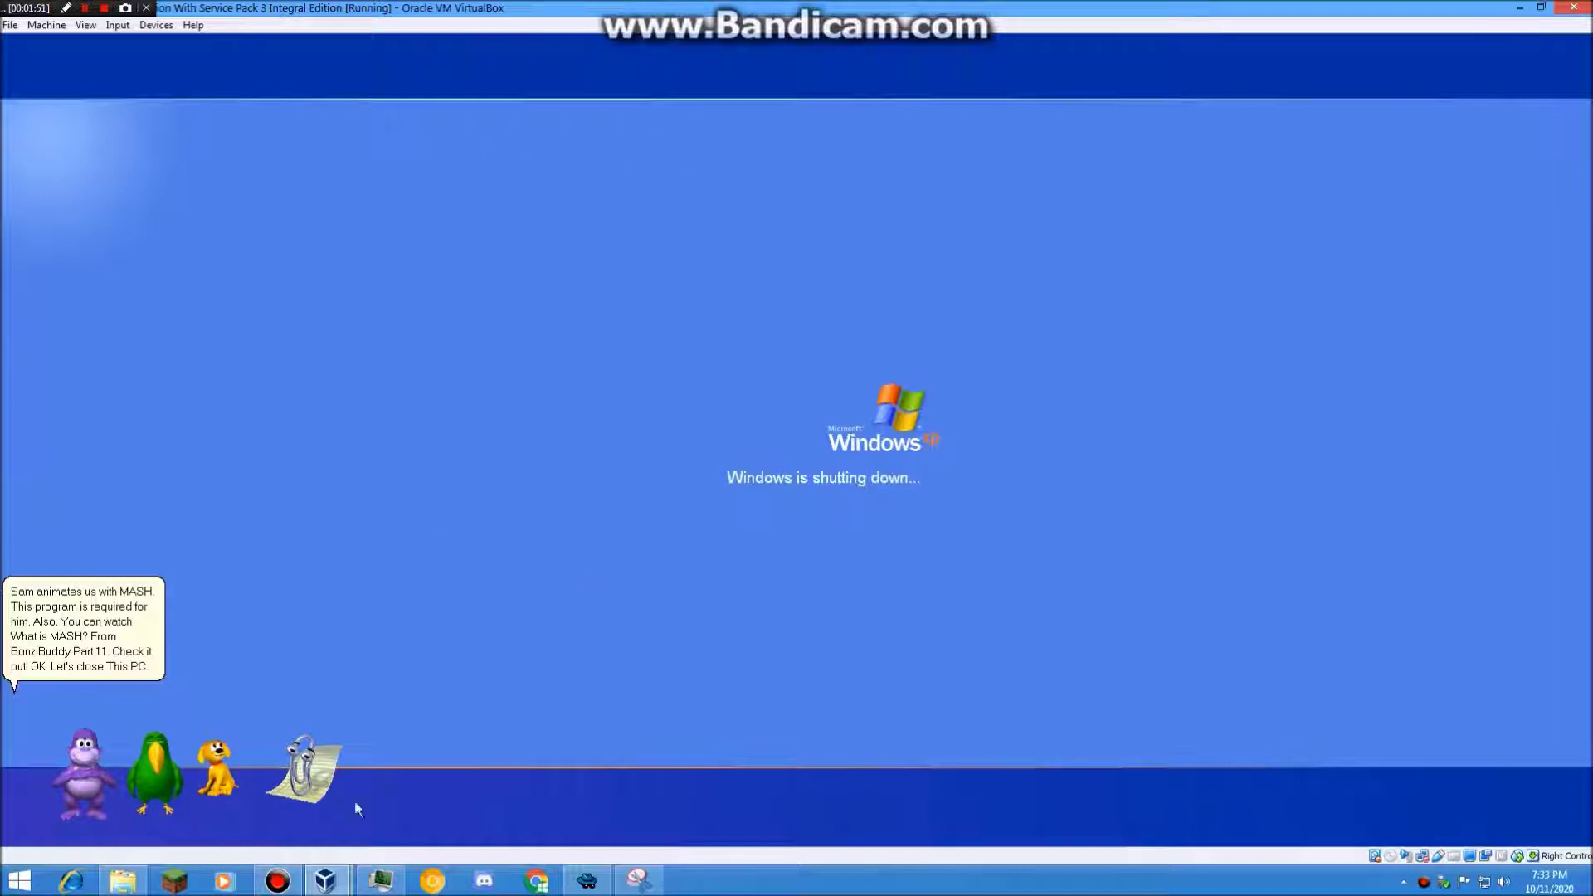
- On the host MASH, have Rover ask 'Finish this part?'
{"action": "left_click", "coordinate": [586, 880]}
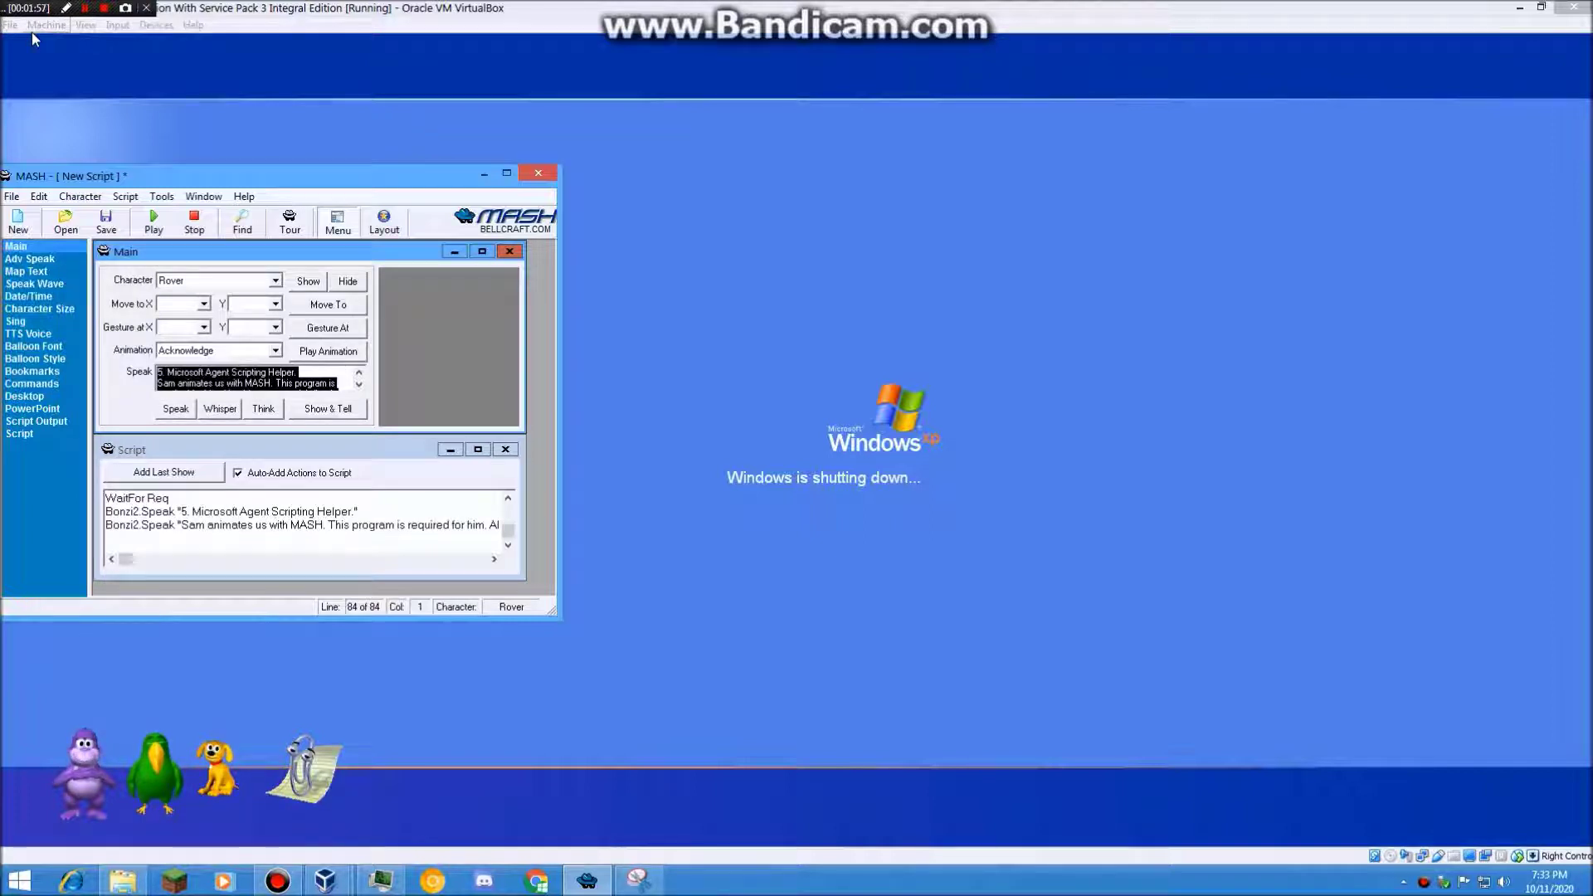
{"action": "type", "text": "R"}
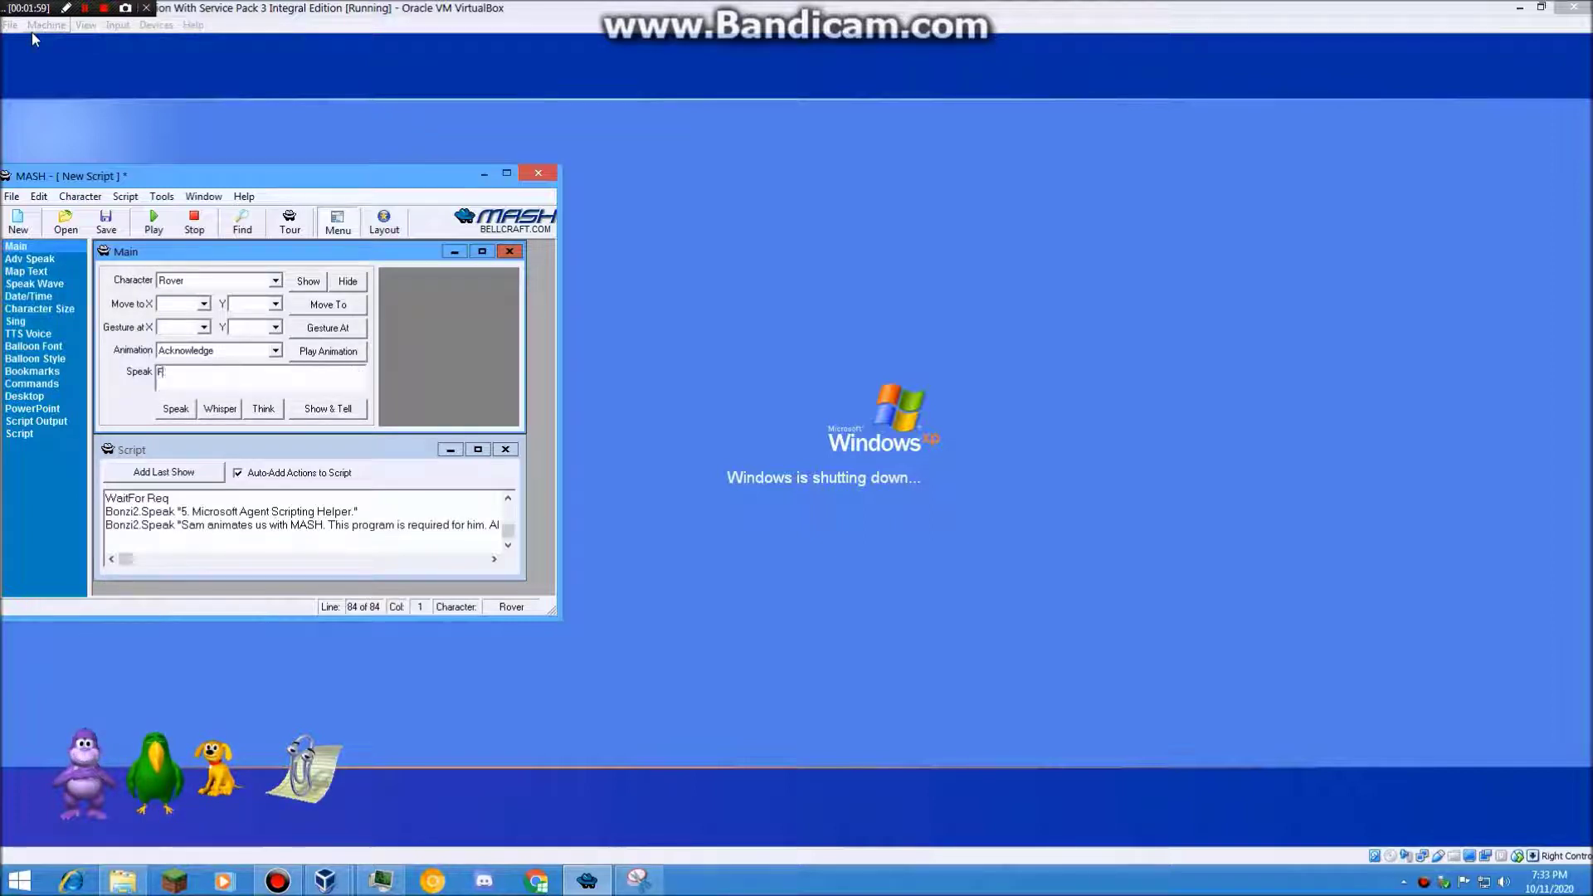
{"action": "type", "text": "inish t"}
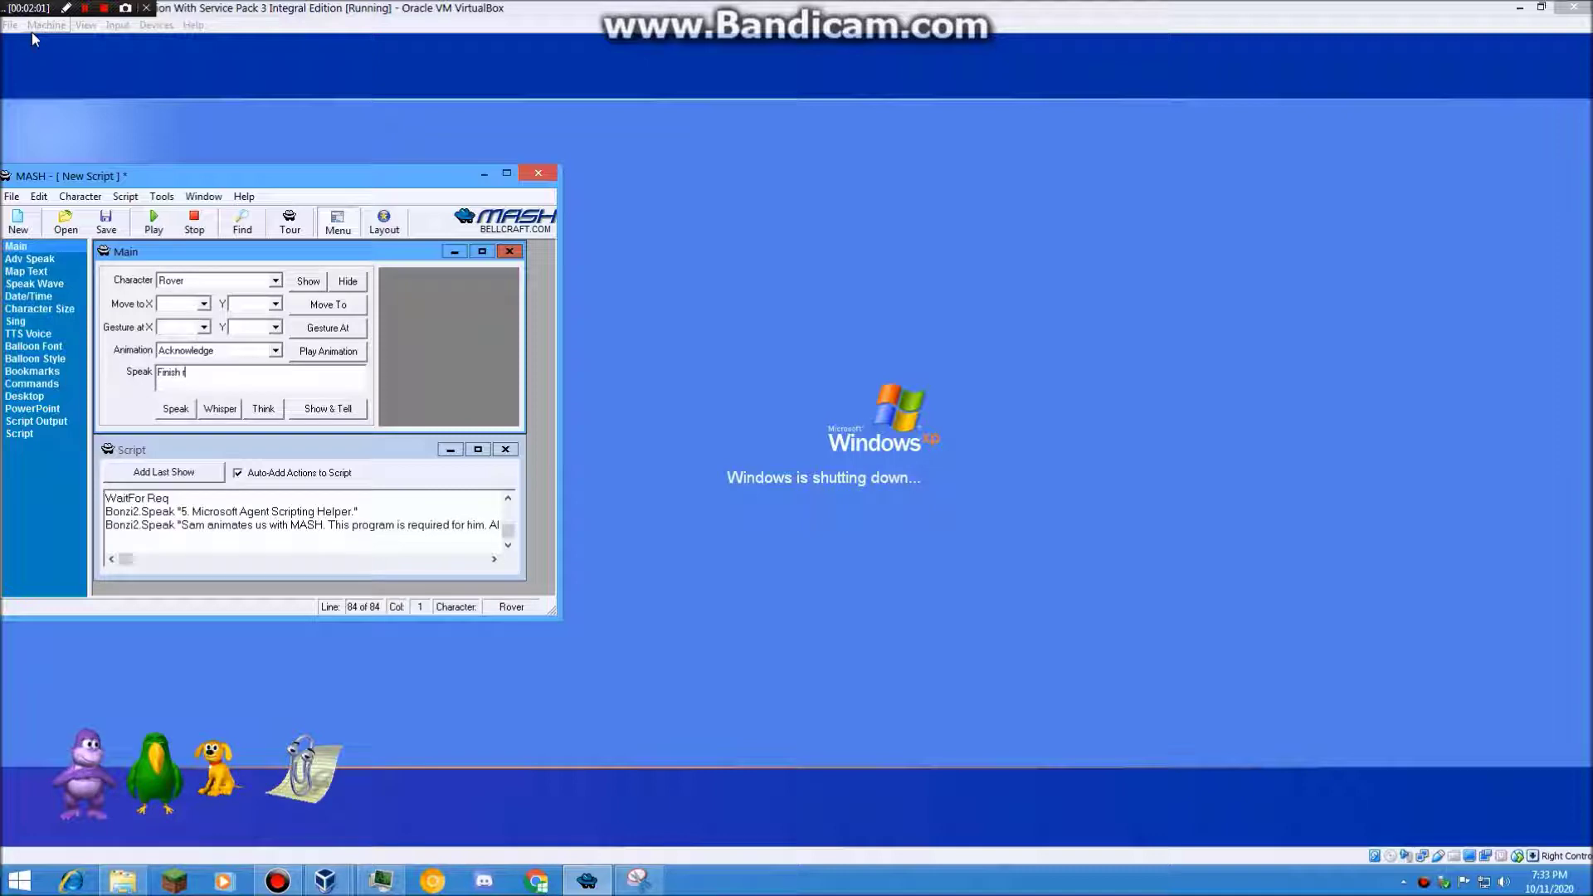
{"action": "type", "text": "hisd"}
{"action": "key", "text": "BackSpace"}
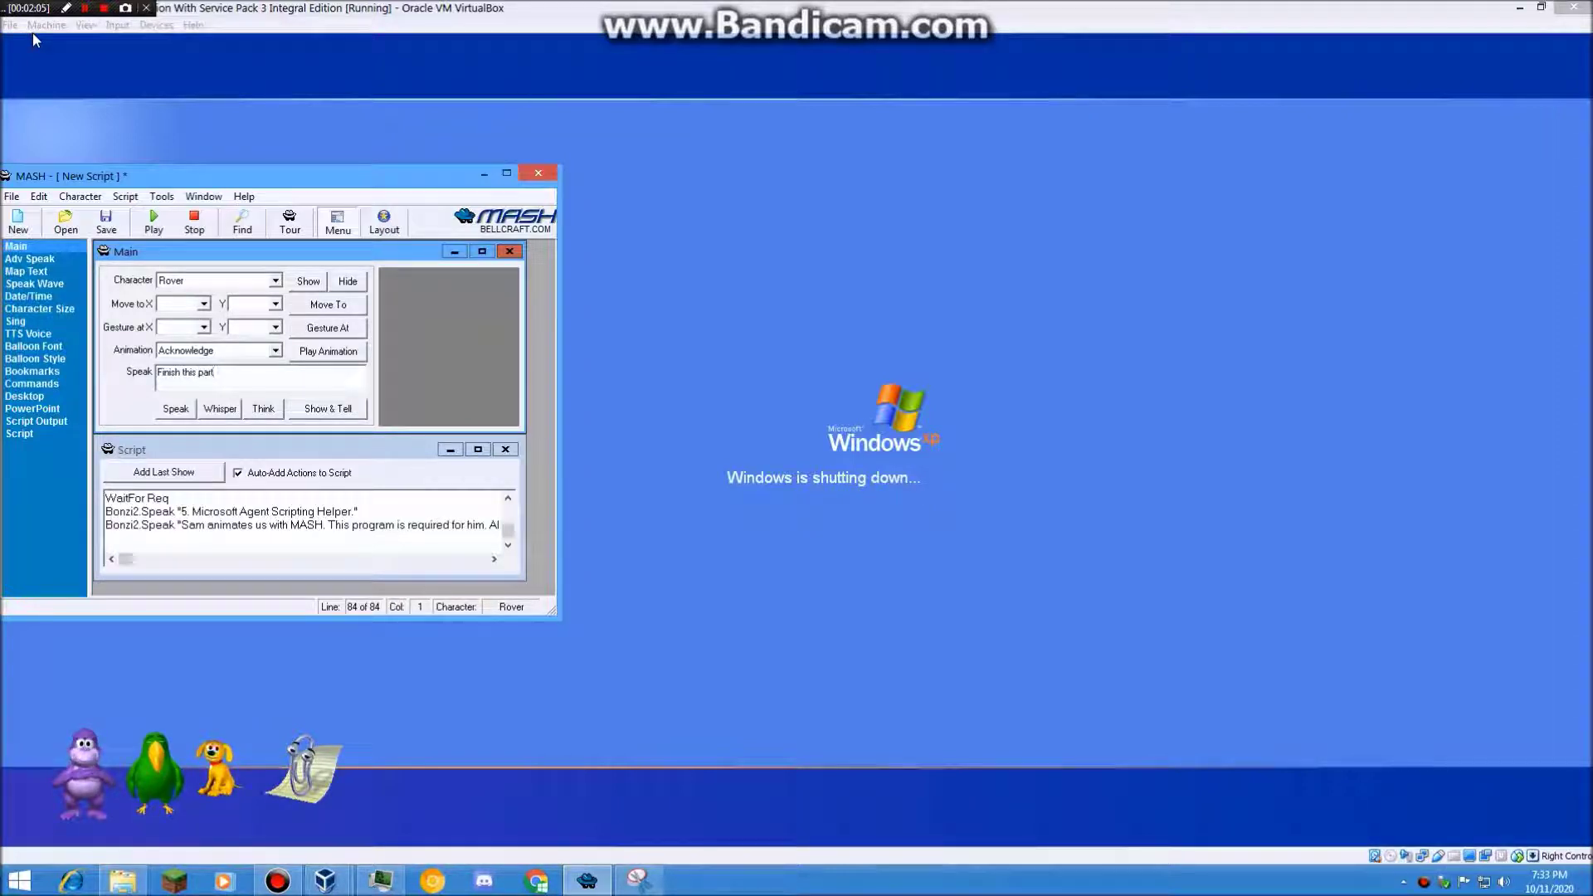
{"action": "type", "text": "?"}
{"action": "left_click", "coordinate": [175, 408]}
- Switch to Clippit and have it answer 'Yes.'
{"action": "left_click", "coordinate": [296, 784]}
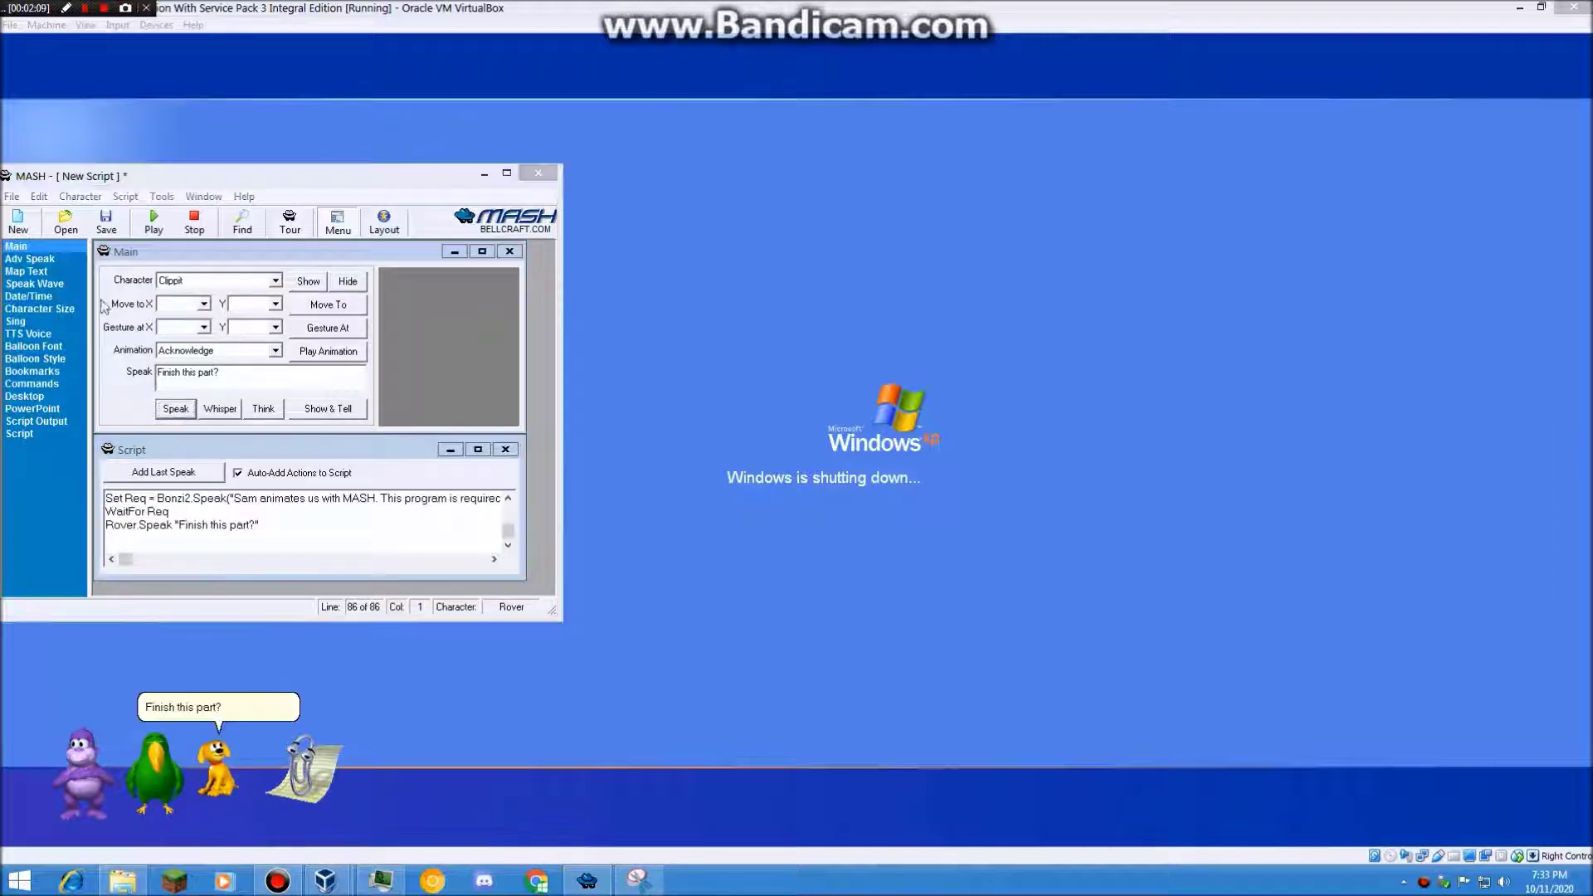
{"action": "left_click", "coordinate": [178, 372]}
{"action": "type", "text": "Yes."}
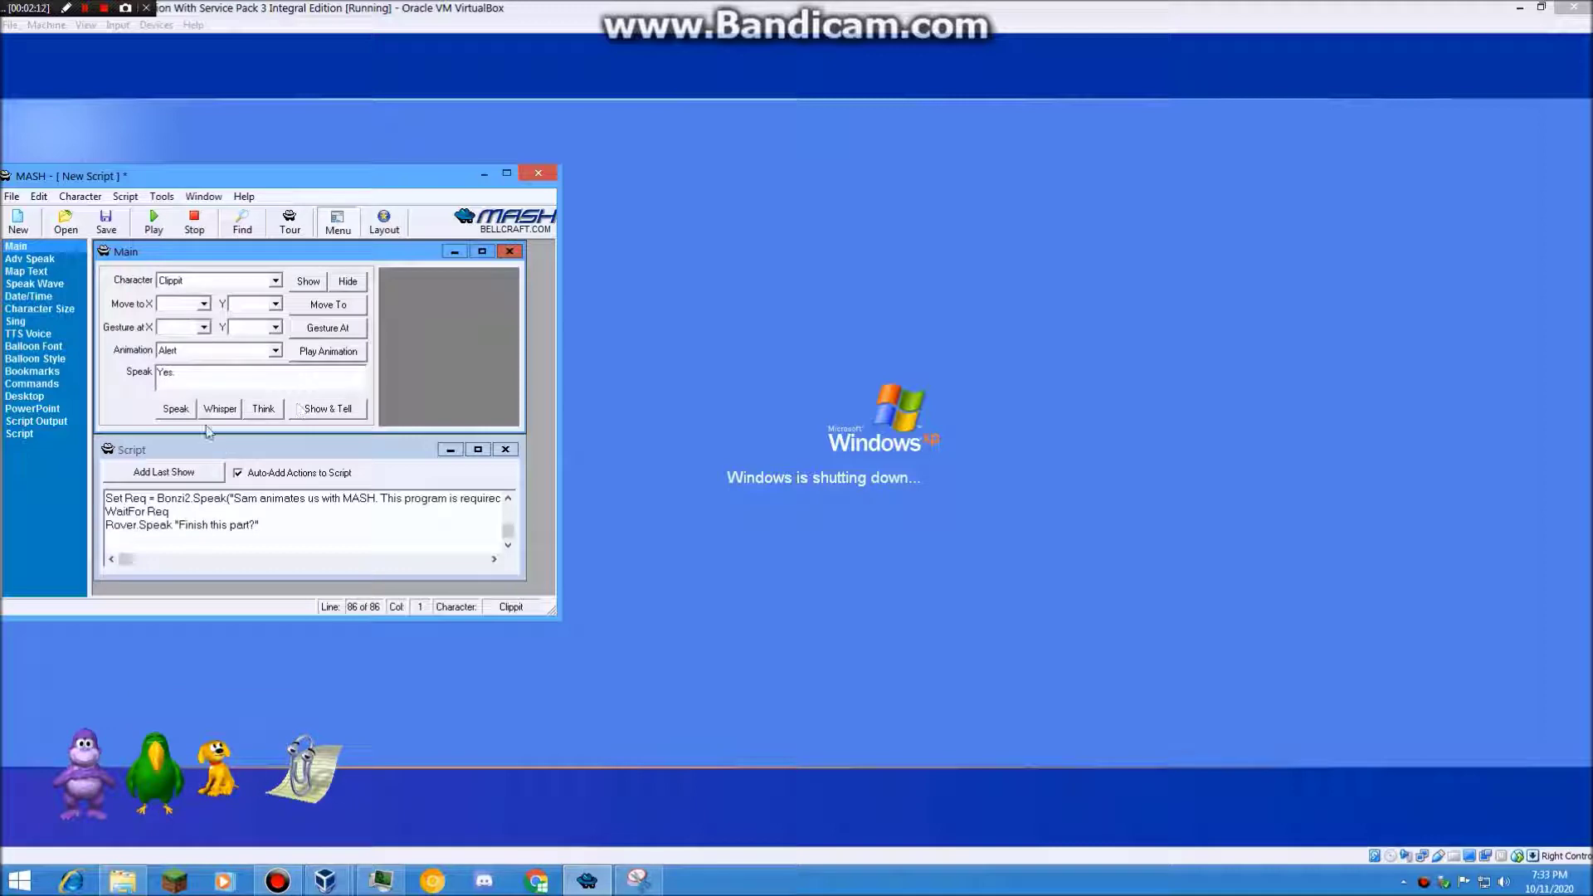
{"action": "left_click", "coordinate": [176, 409]}
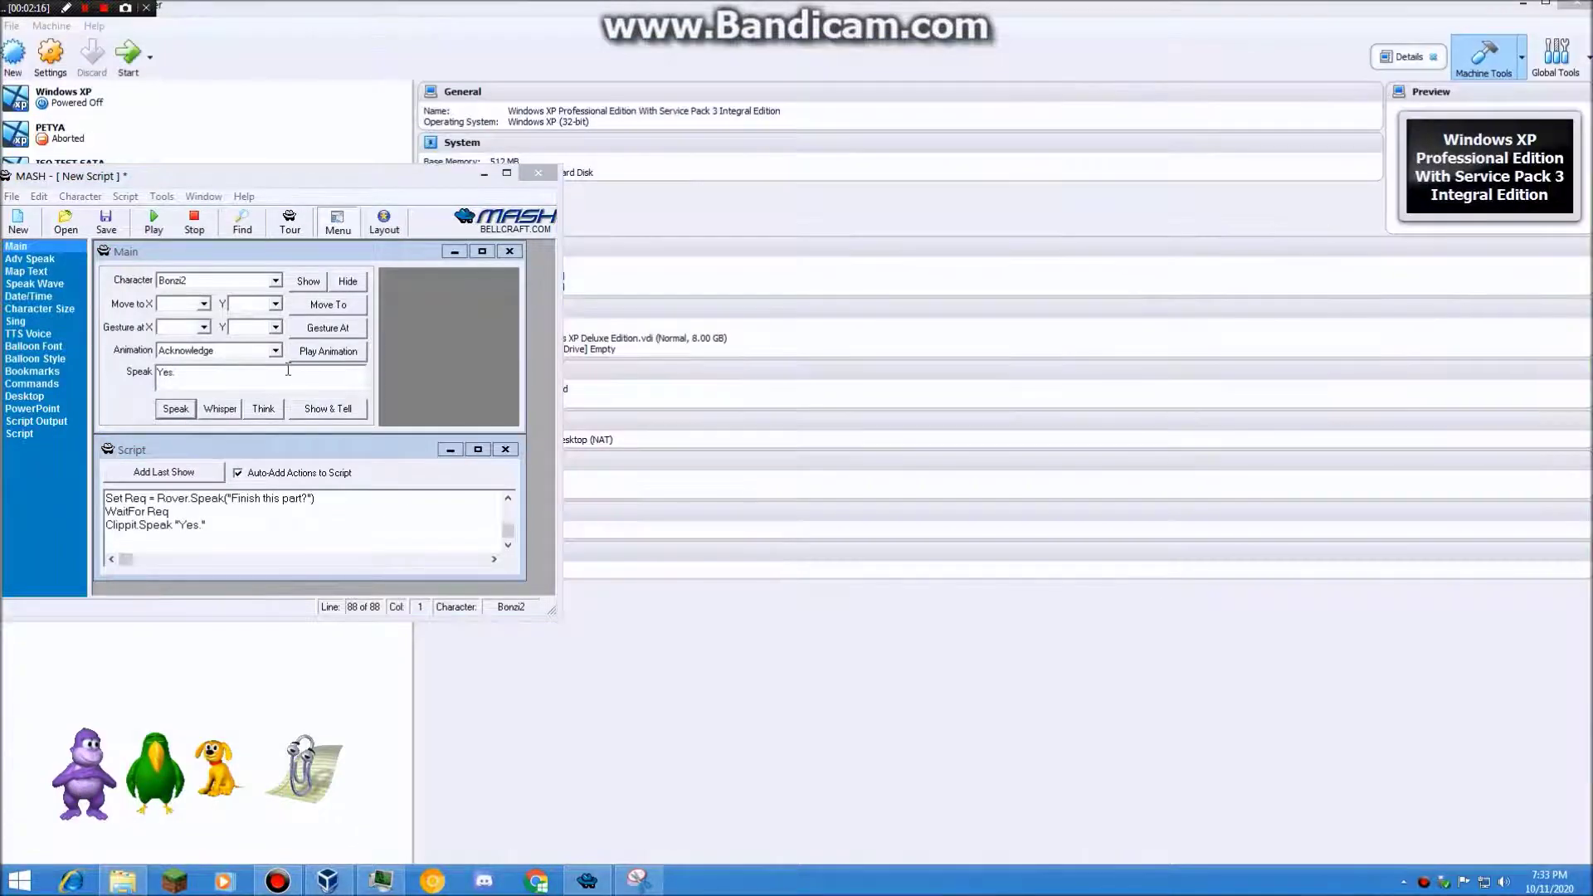
- Have Bonzi2 shout a drawn-out "PEEEEEEEEEEEEEEEEEEEEEEDY"
{"action": "left_click", "coordinate": [296, 374]}
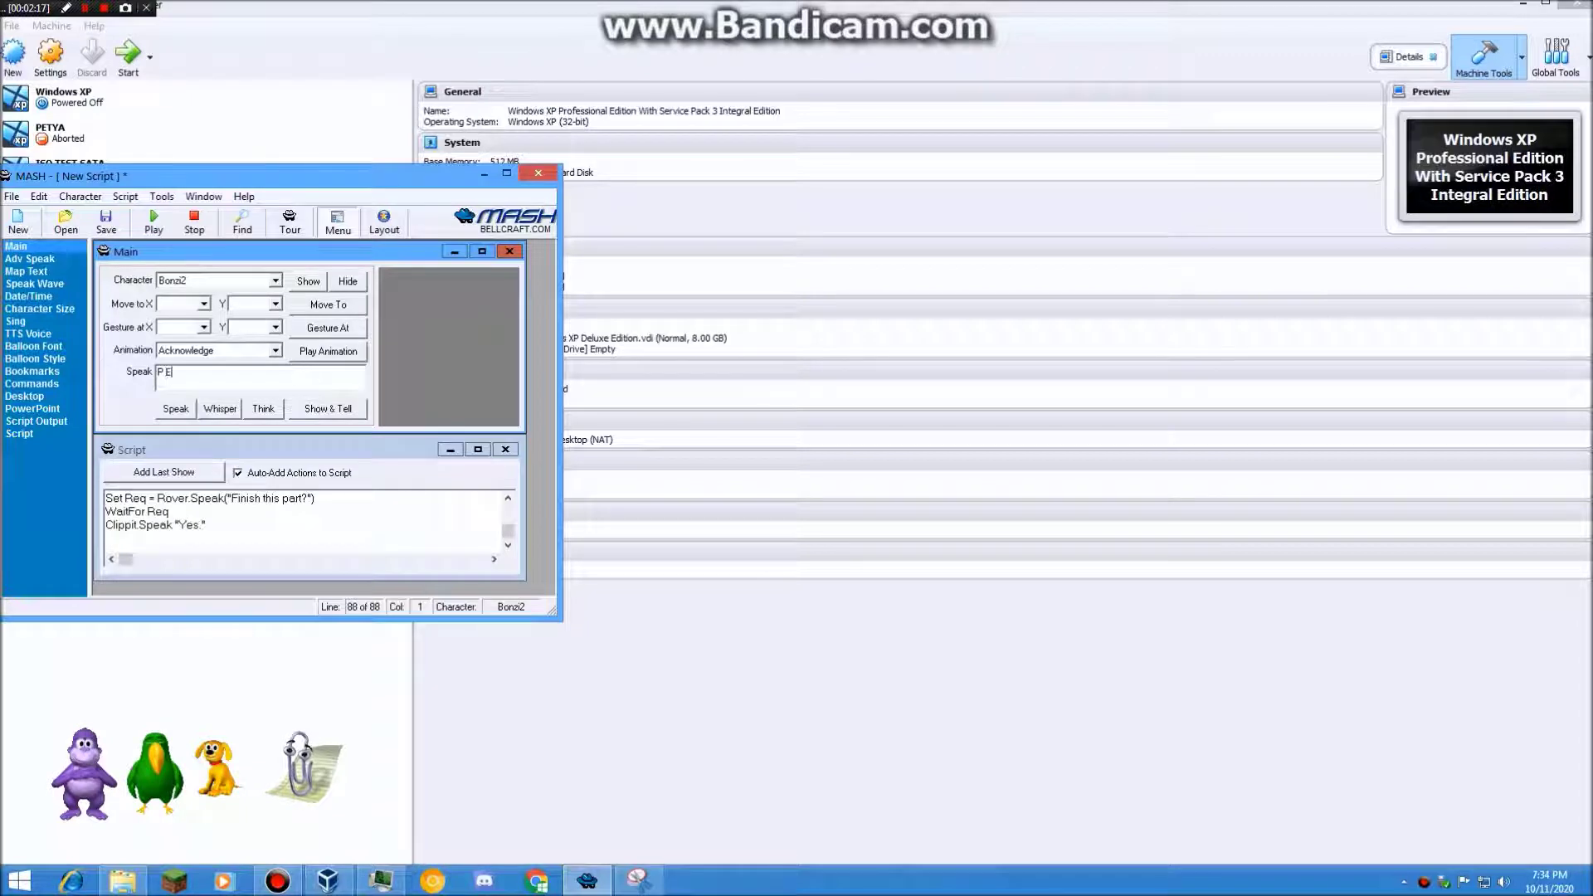
{"action": "type", "text": "P"}
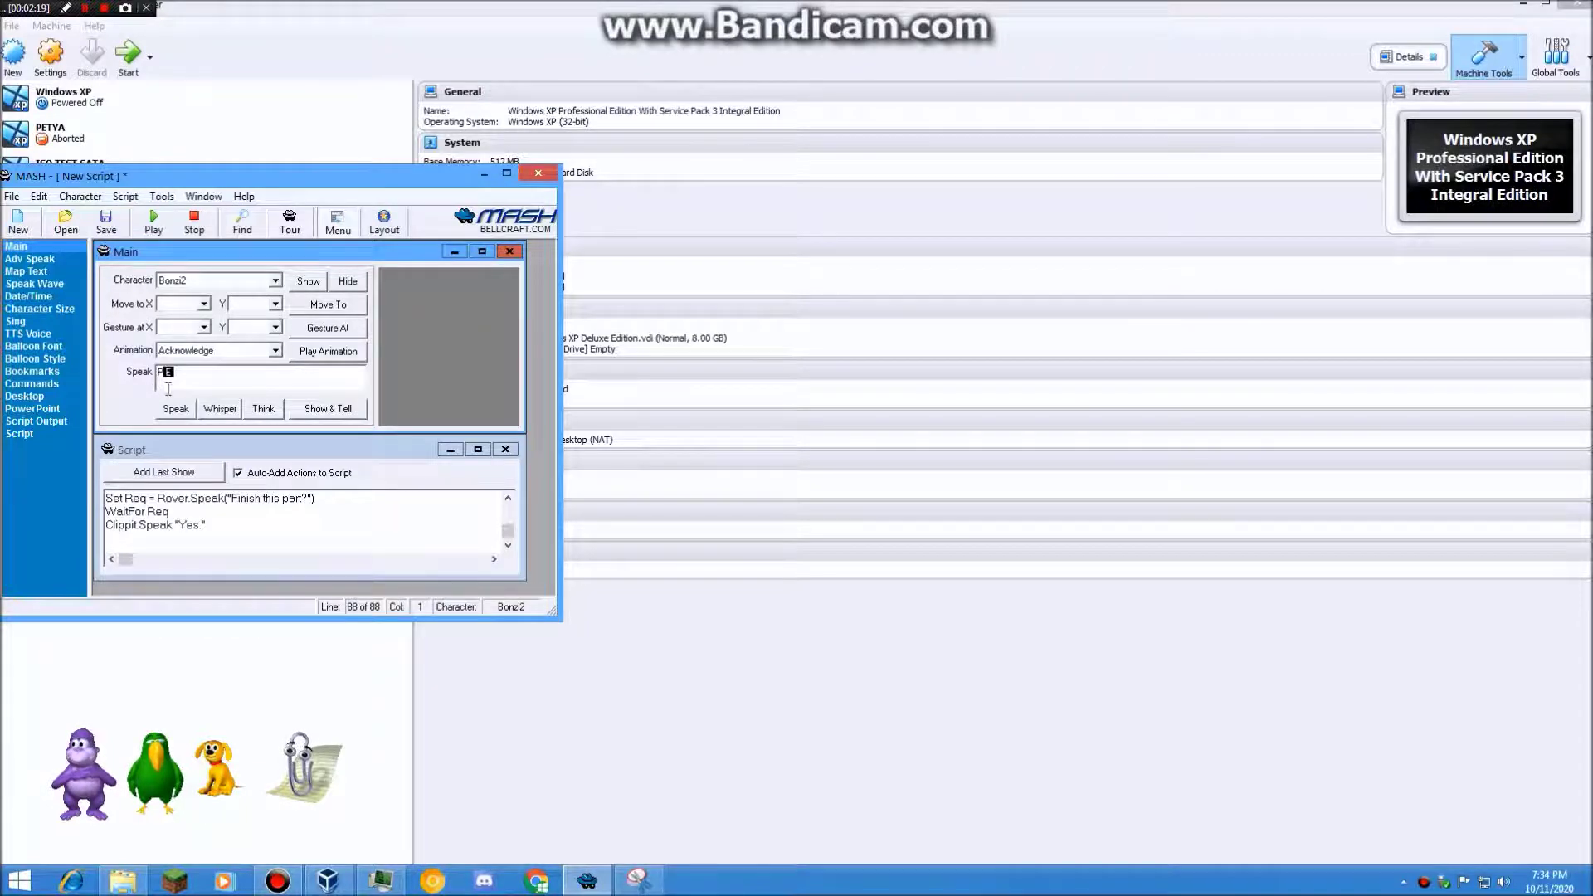
{"action": "type", "text": "E EEEEEEEEEEEEEEEEEEEEEDY."}
{"action": "left_click", "coordinate": [176, 408]}
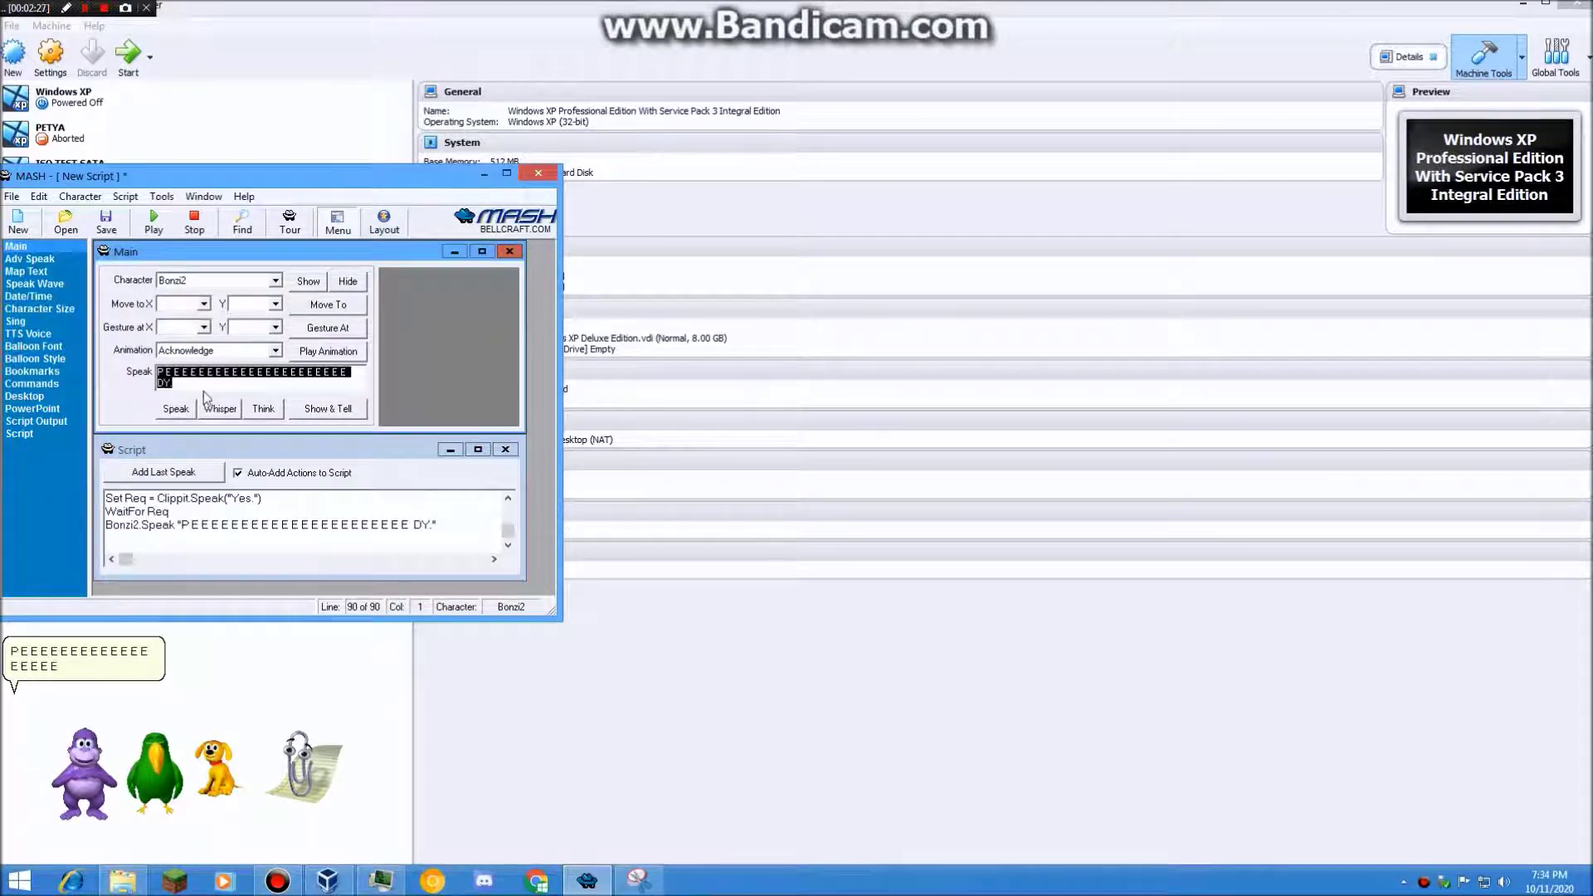
- Have Bonzi2 say "not this time", then minimize the VirtualBox Manager window
{"action": "type", "text": "r"}
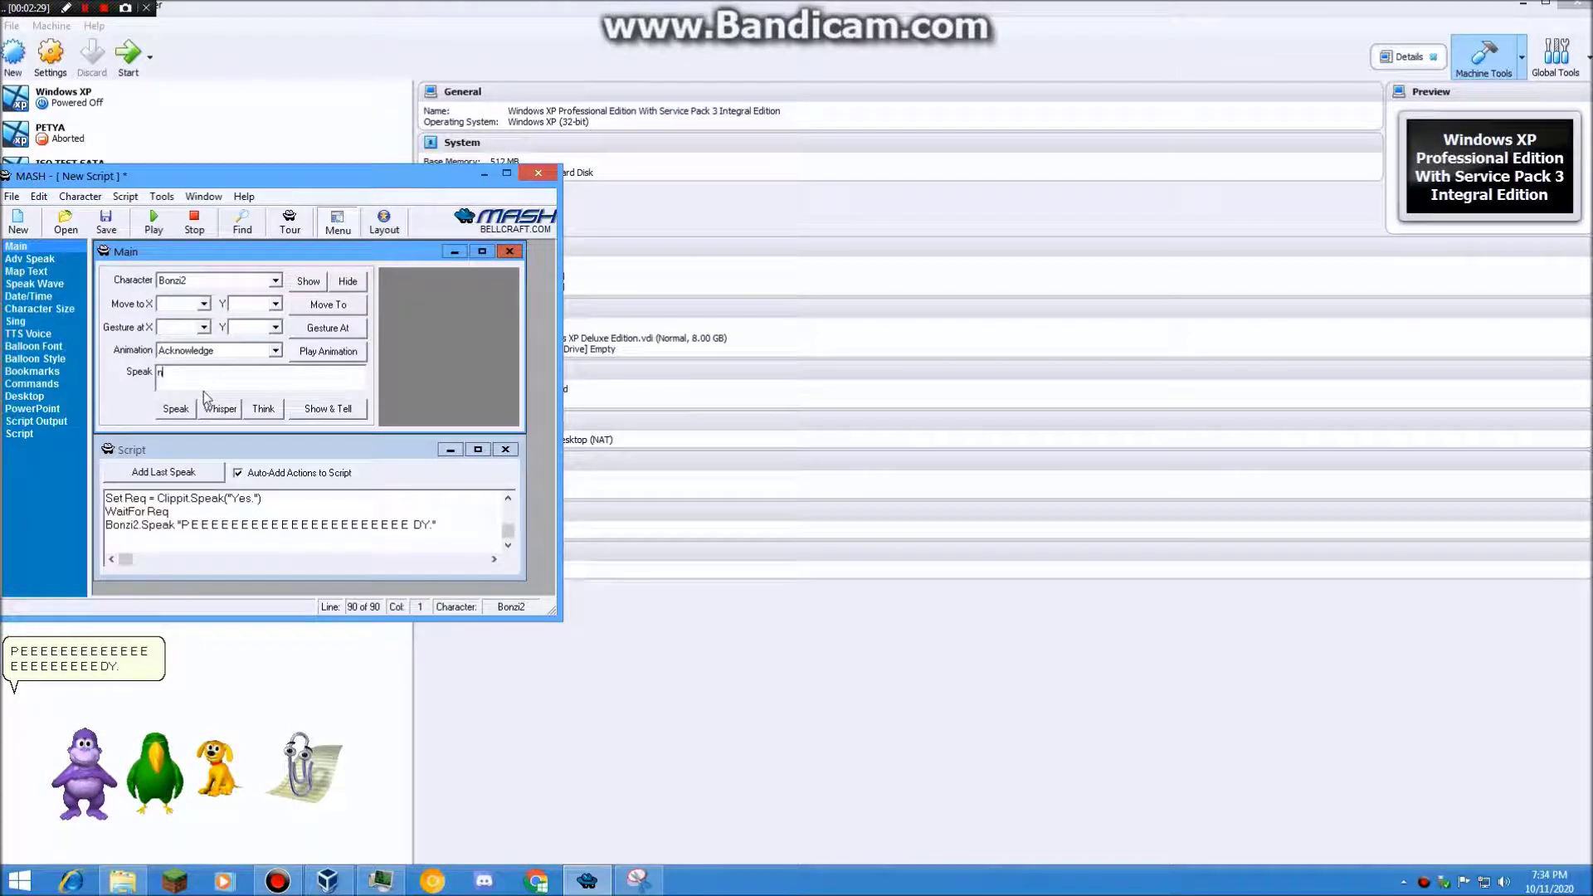
{"action": "type", "text": "ot this tim"}
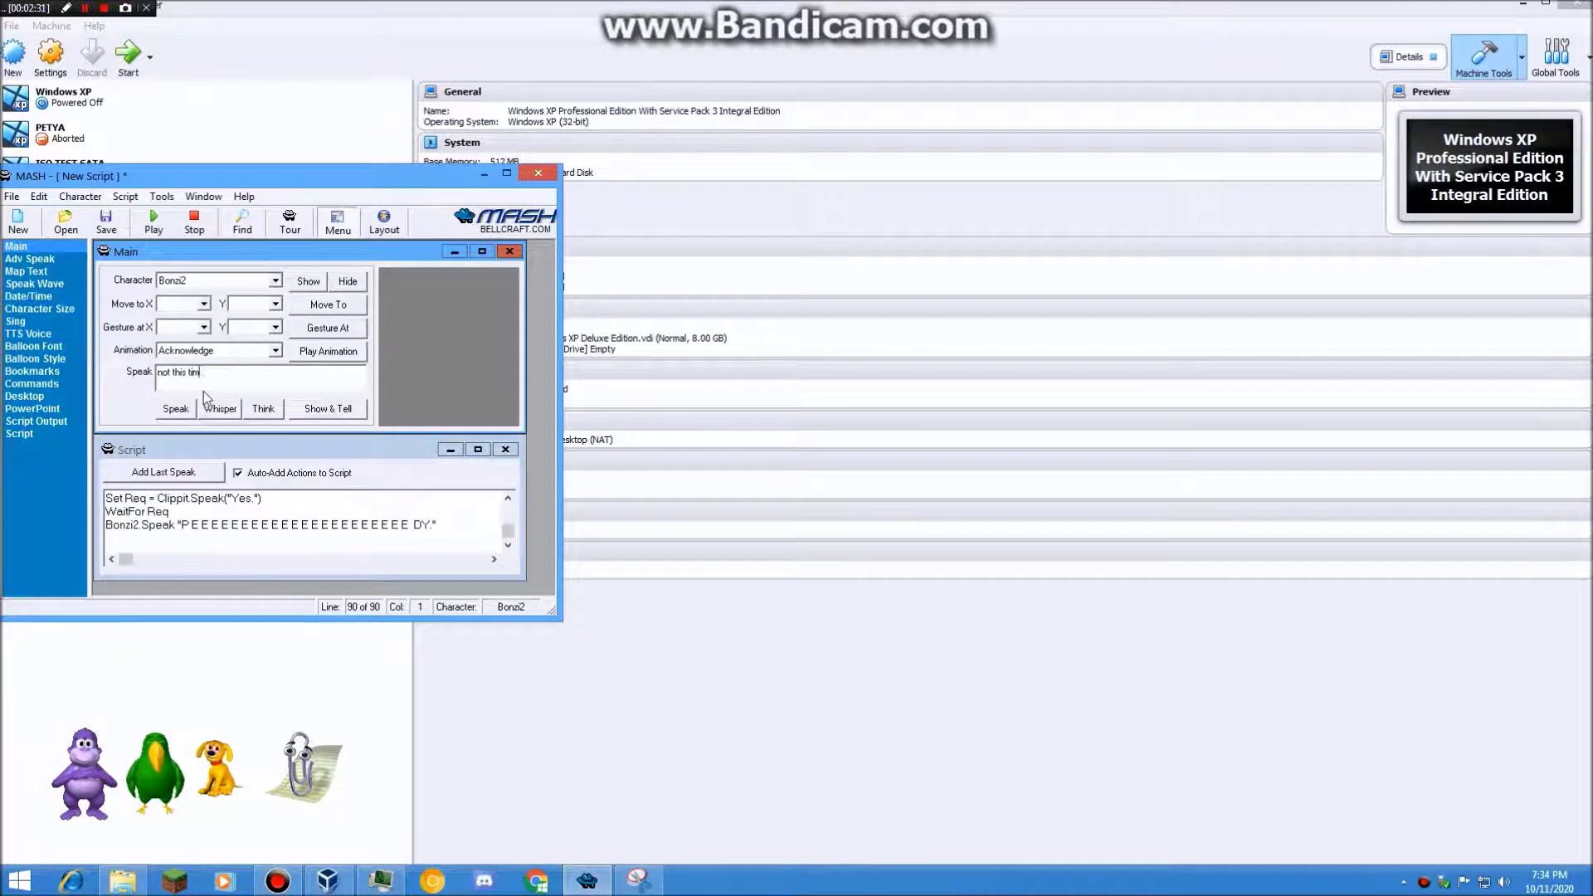
{"action": "type", "text": "e"}
{"action": "left_click", "coordinate": [176, 409]}
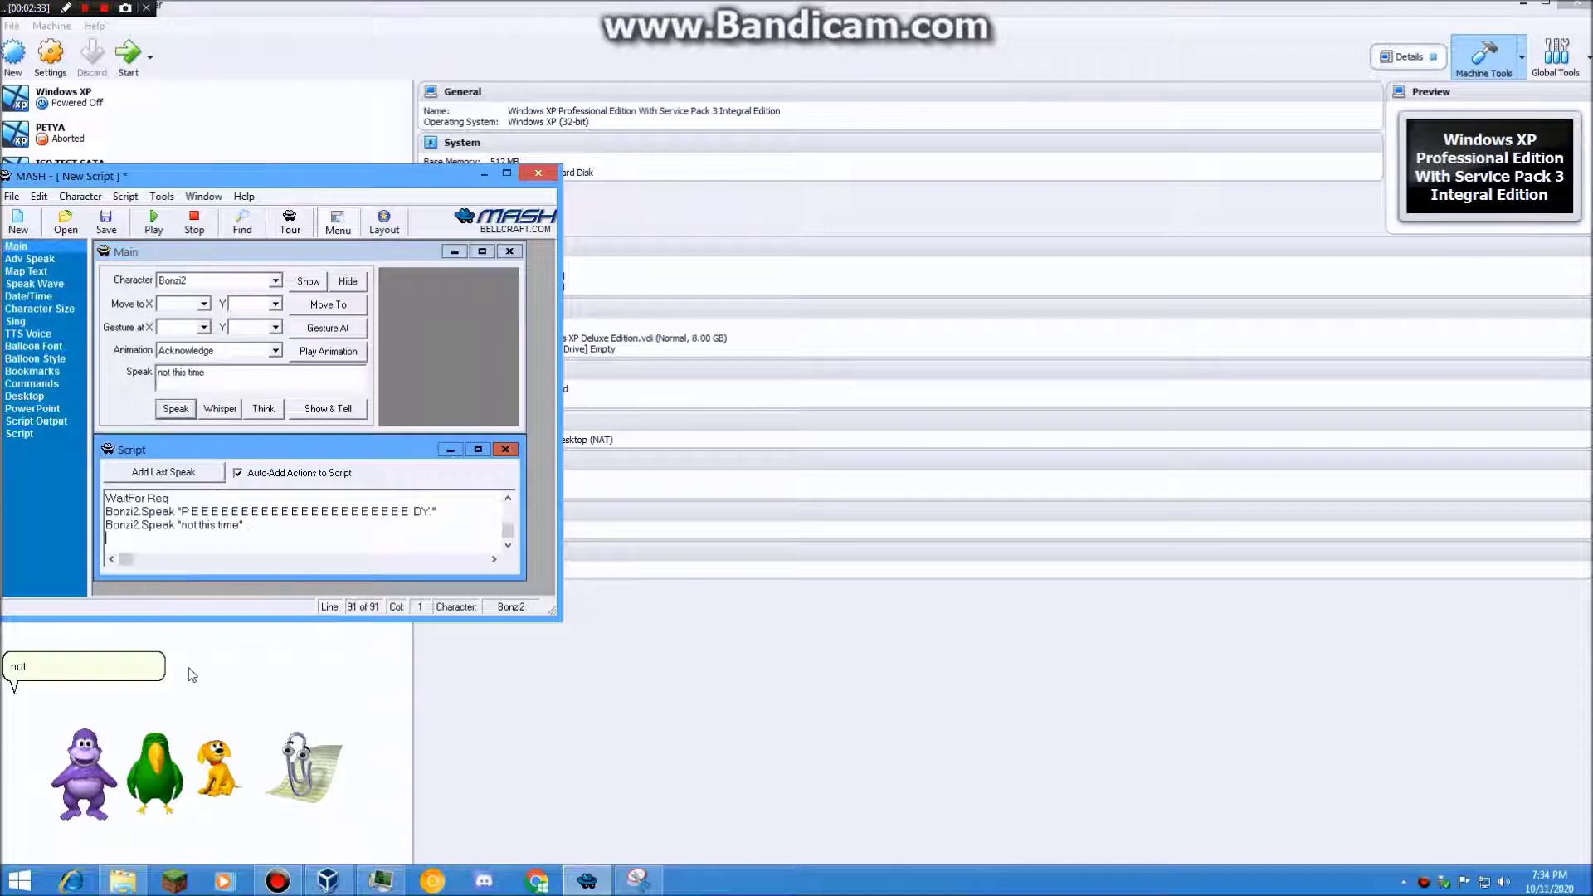
{"action": "left_click", "coordinate": [79, 21]}
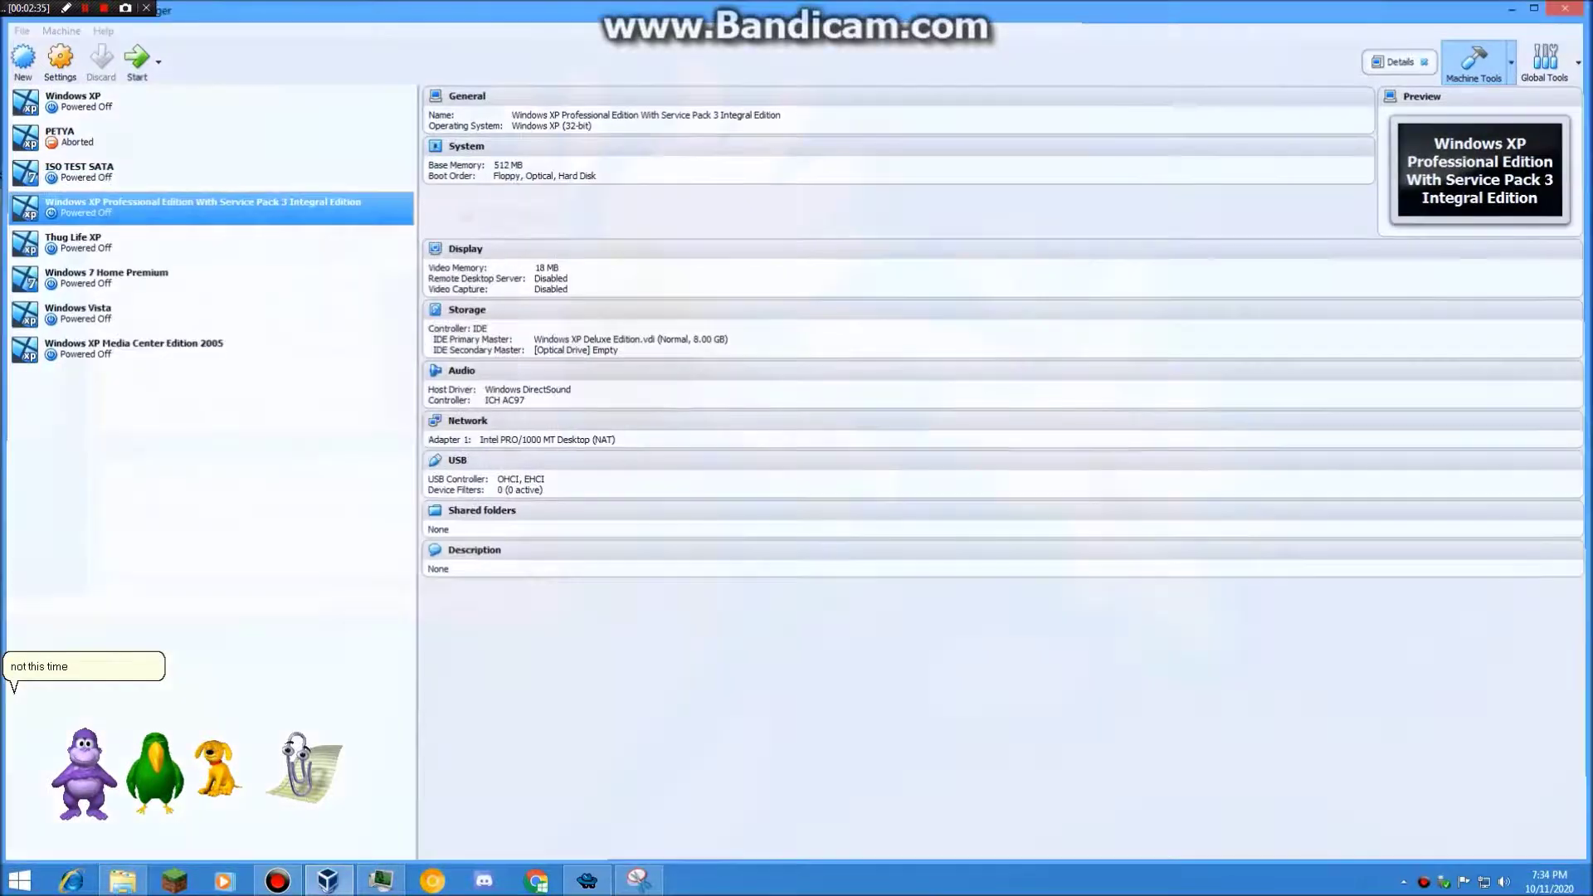
{"action": "key", "text": "super+Down"}
- Add show and hide actions for Bonzi, Clippit, Rover and Peedy to the script
{"action": "left_click", "coordinate": [308, 280]}
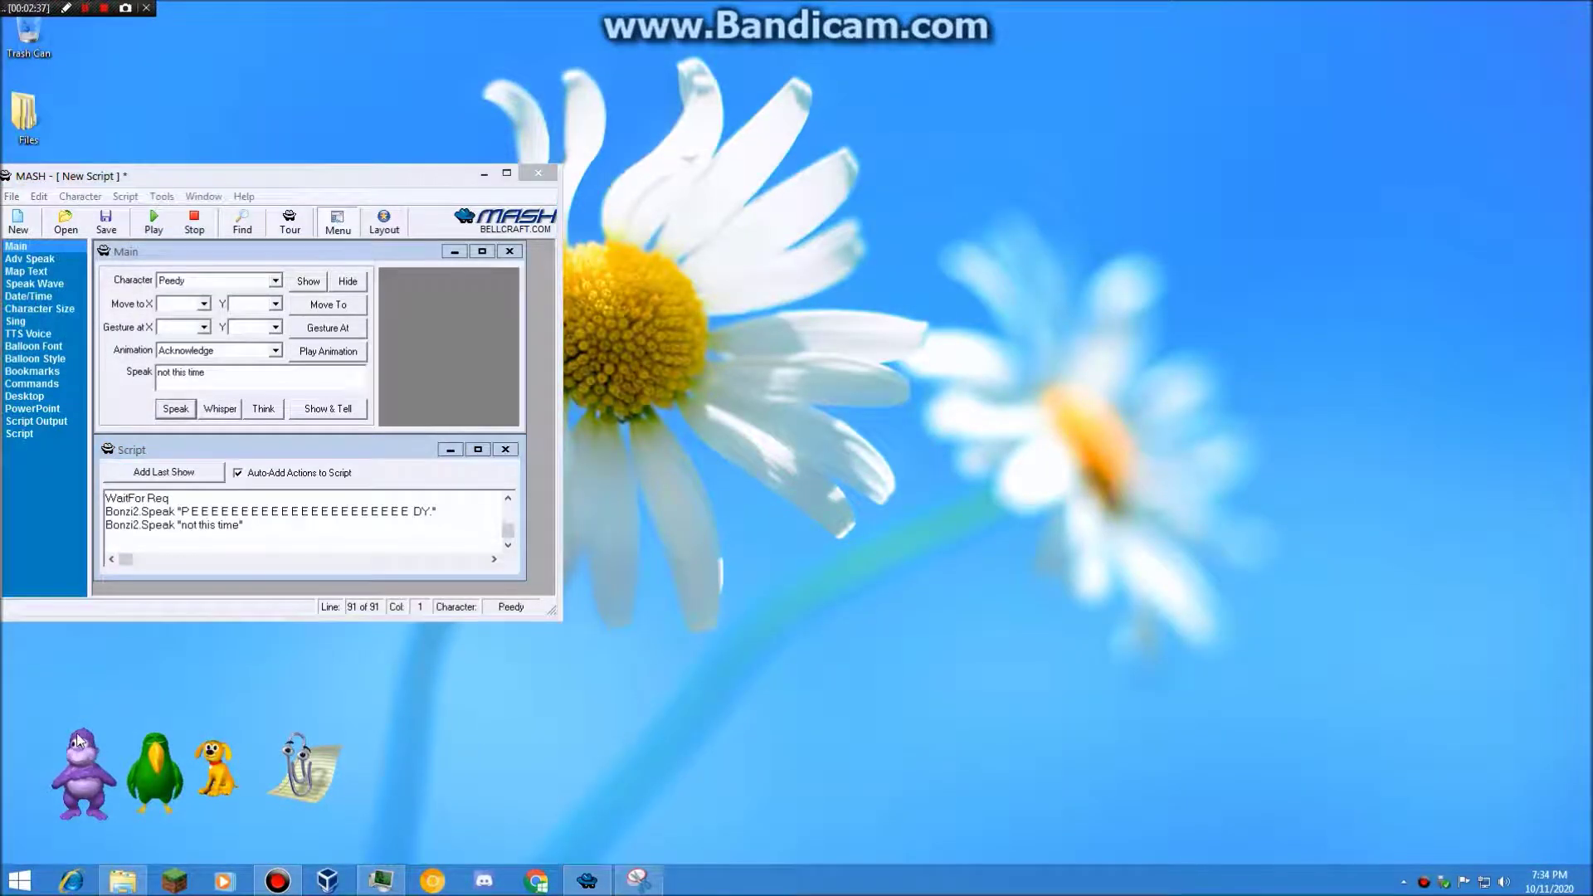
{"action": "left_click", "coordinate": [348, 282]}
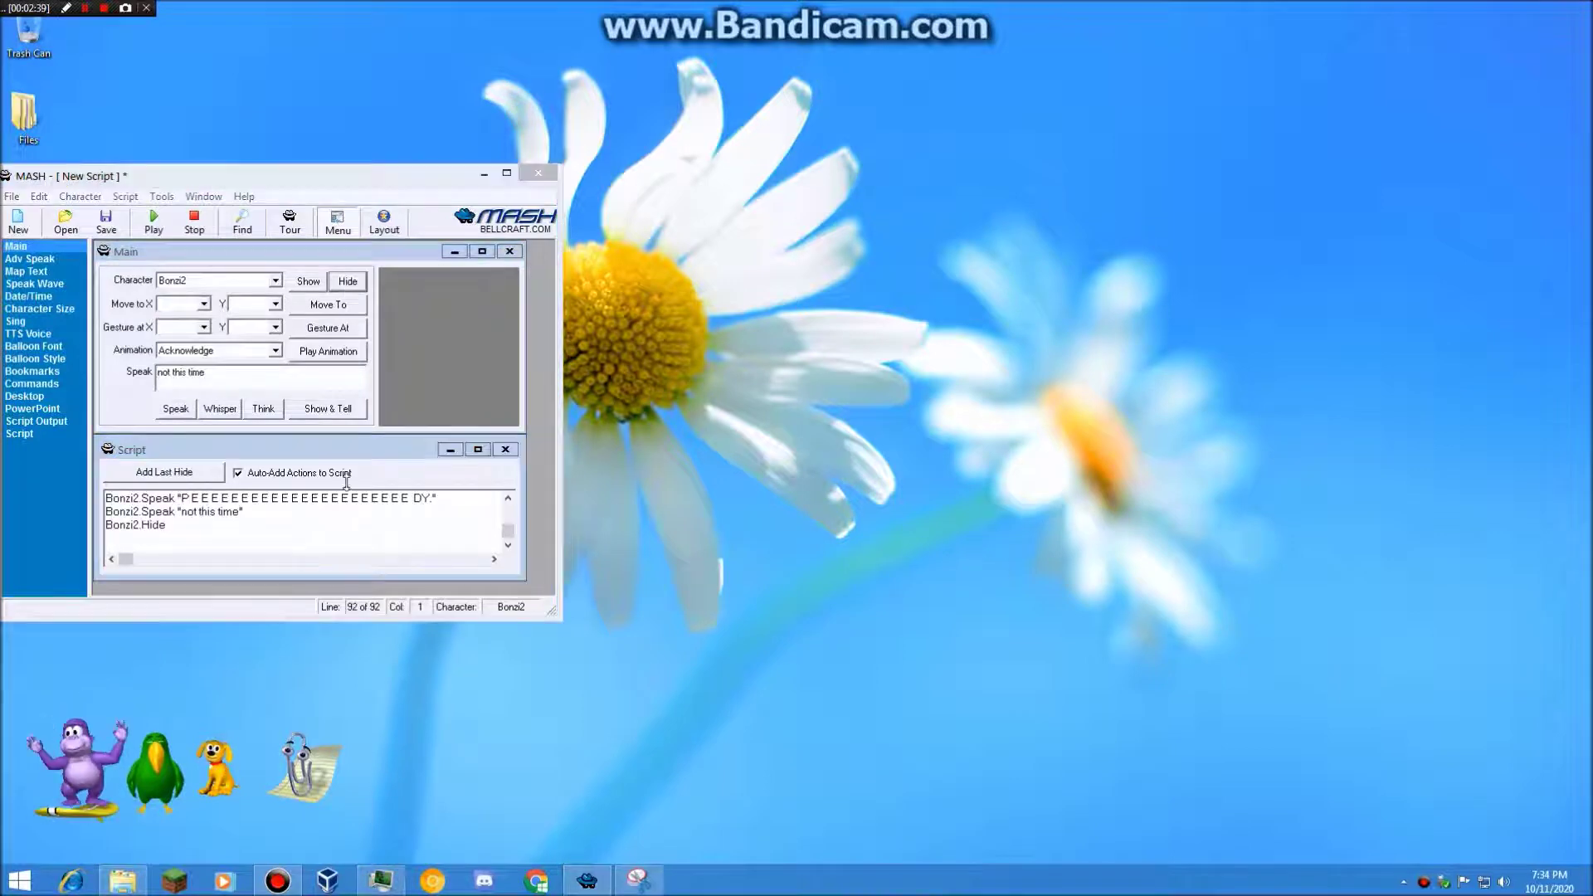
{"action": "left_click", "coordinate": [346, 285]}
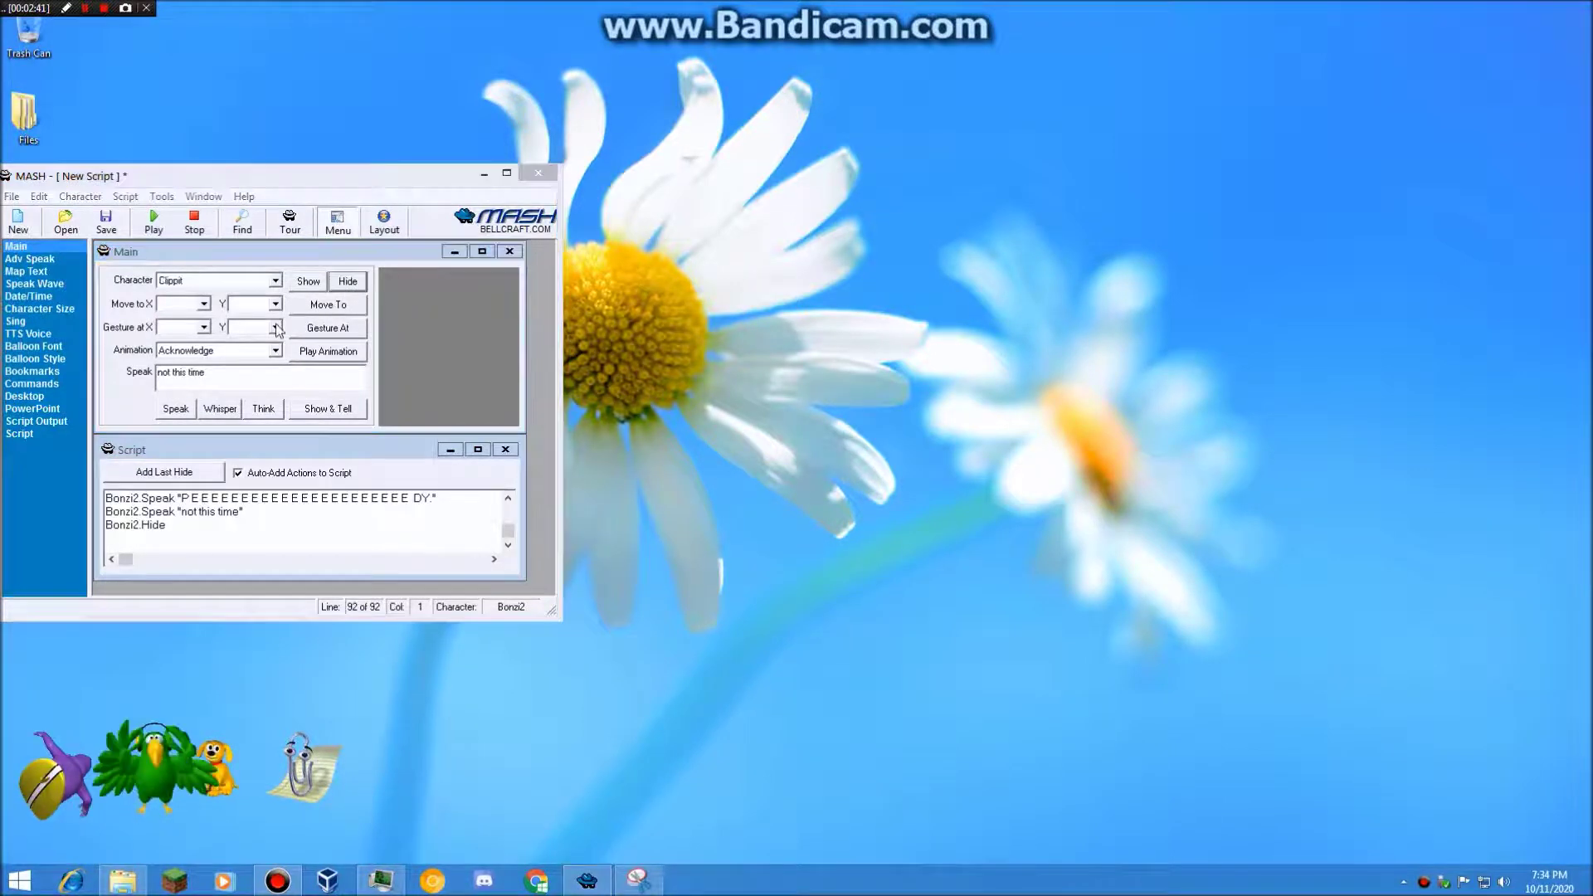
{"action": "left_click", "coordinate": [347, 285]}
{"action": "left_click", "coordinate": [347, 284]}
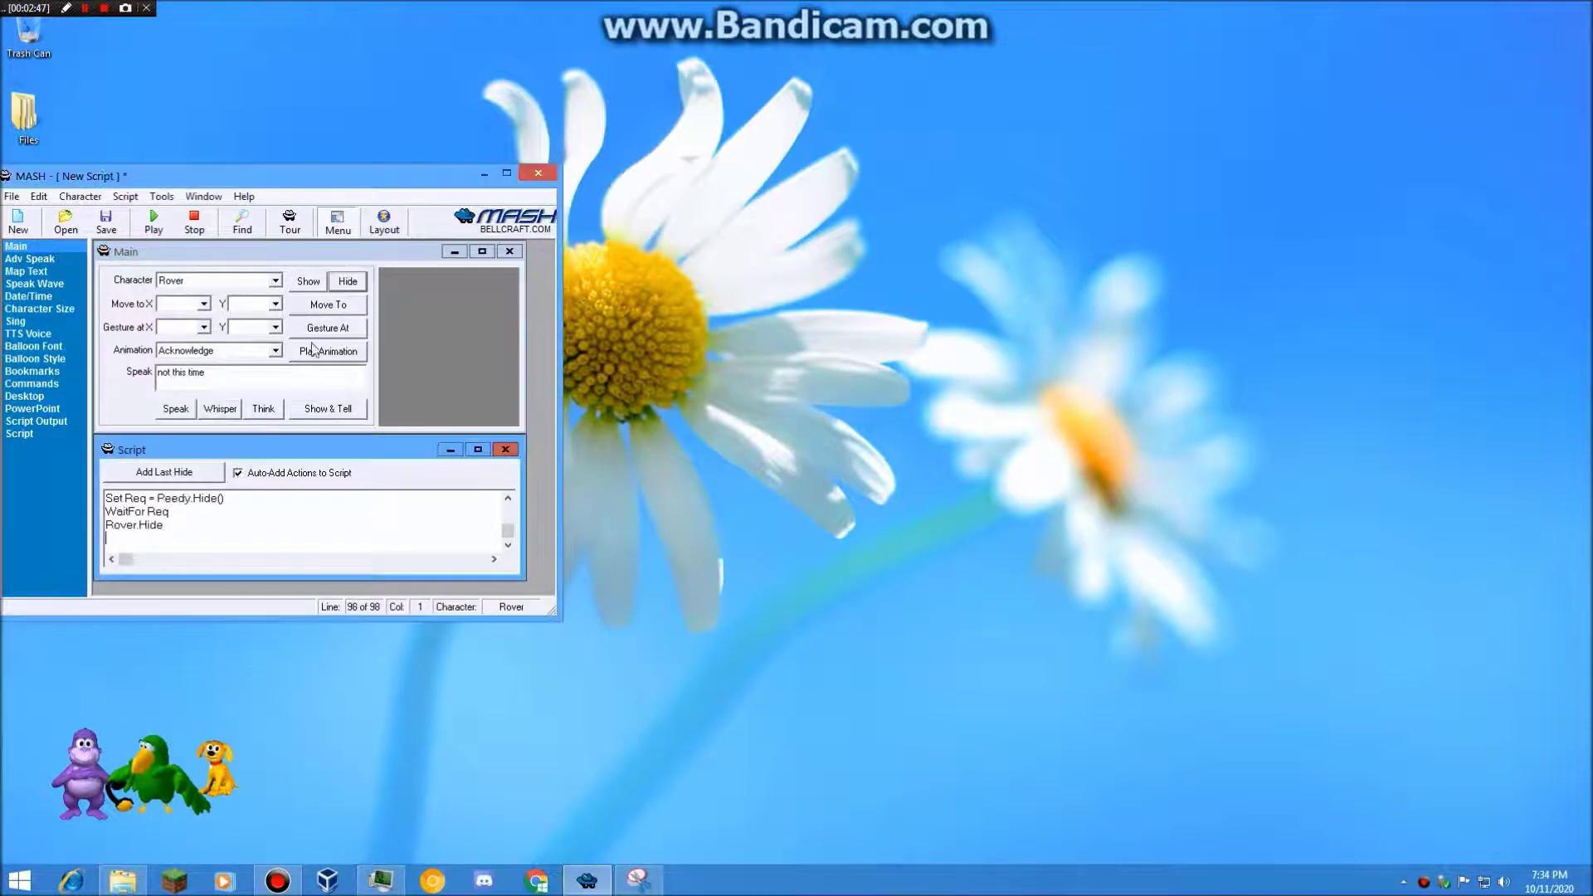
{"action": "left_click", "coordinate": [347, 283]}
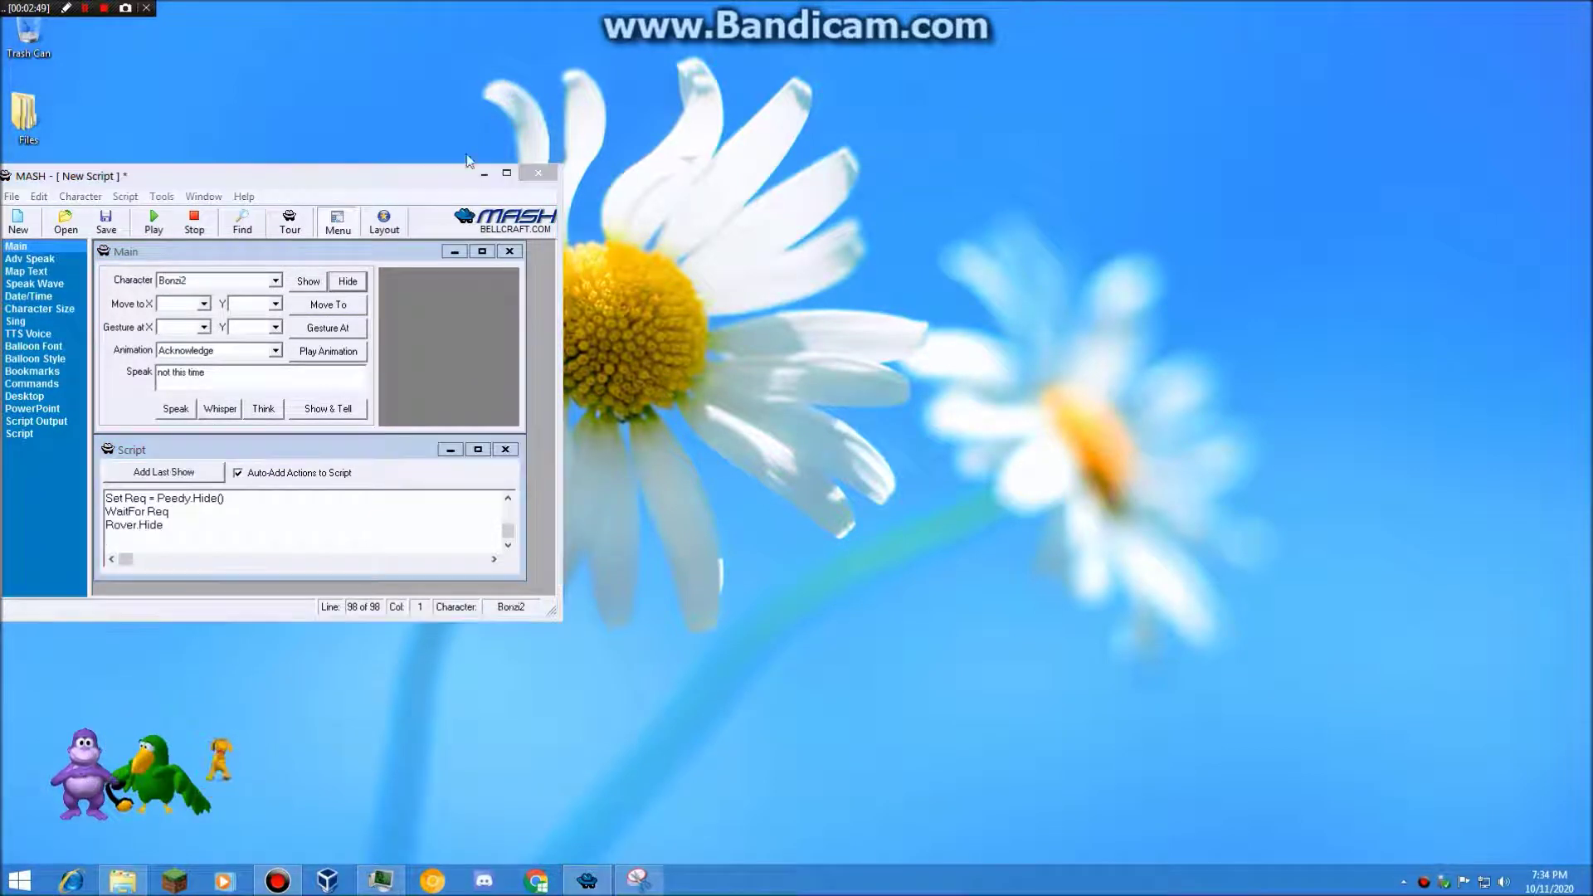
{"action": "left_click", "coordinate": [346, 284]}
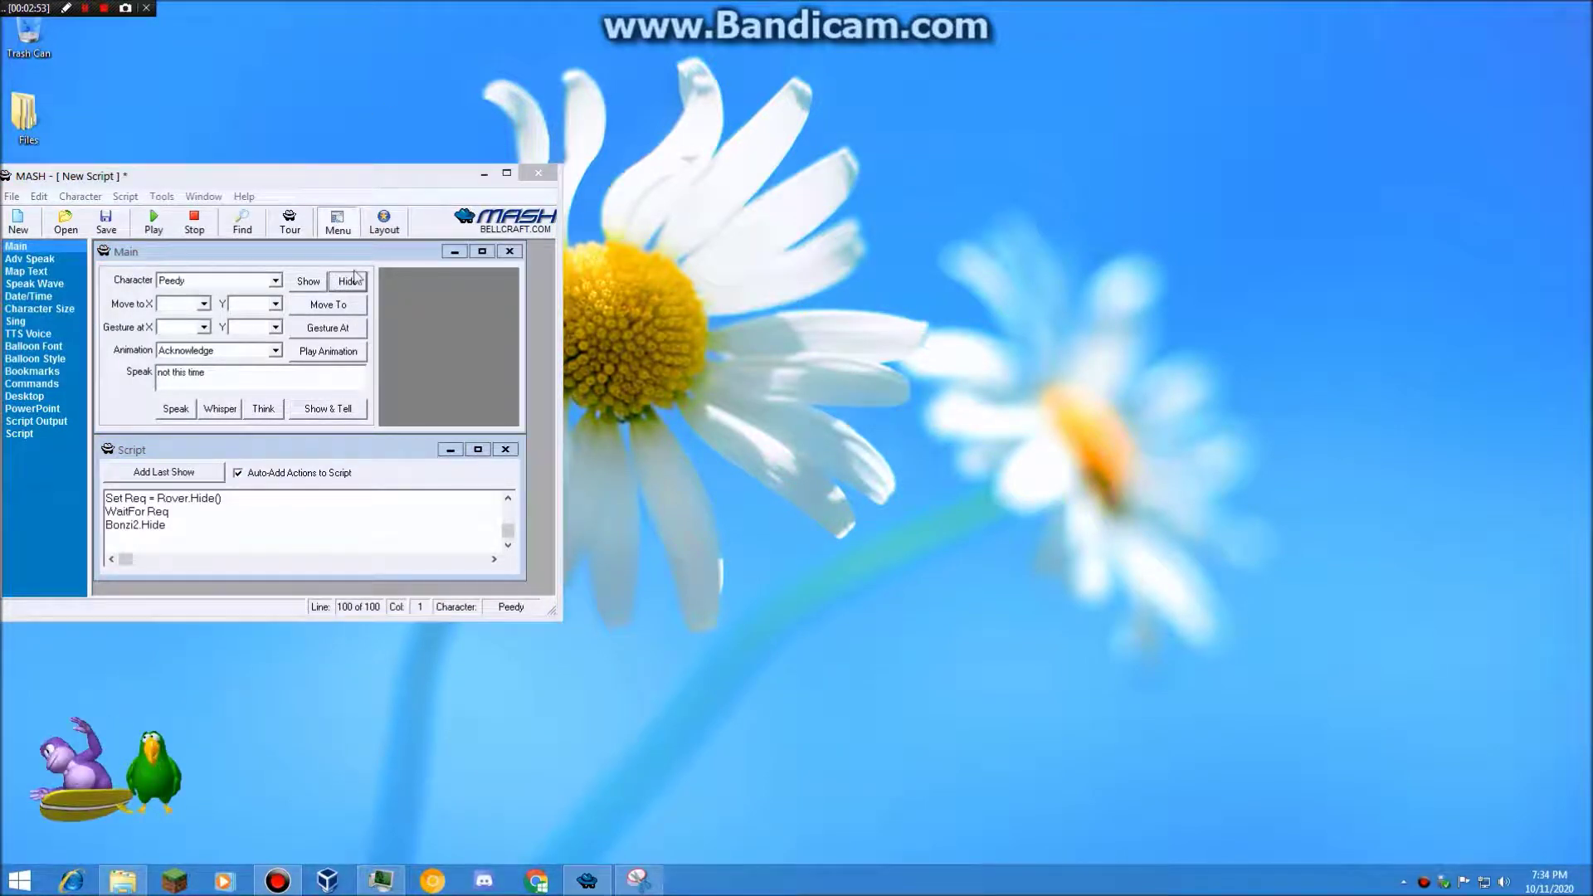
- Hide Peedy and Bonzi again, then have Peedy say "OK Guys. To be continued this Part 29."
{"action": "left_click", "coordinate": [349, 282]}
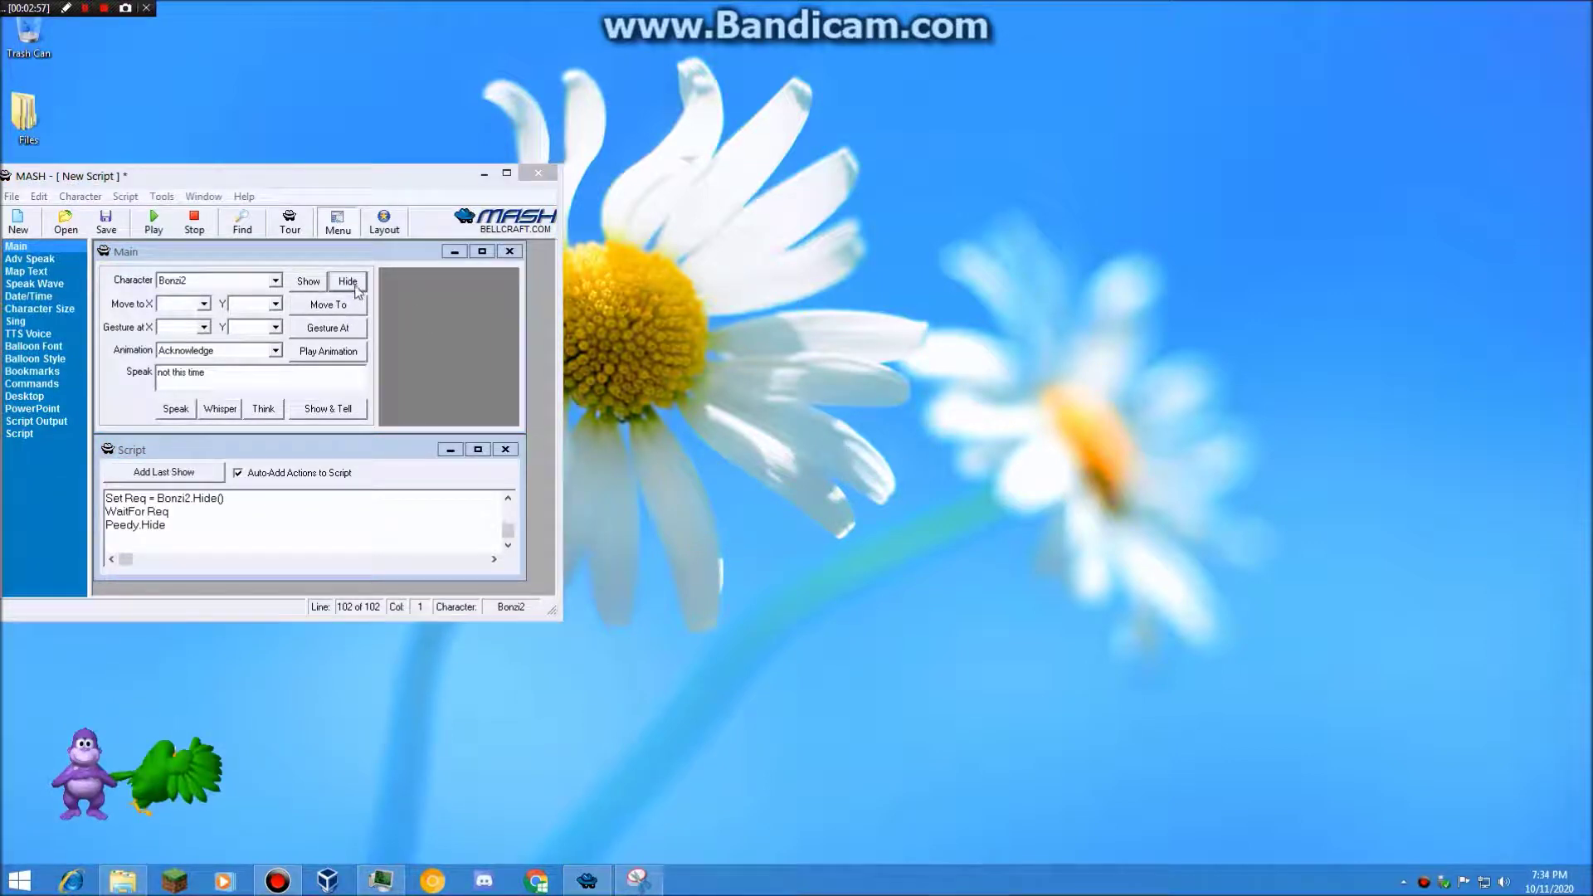
{"action": "left_click", "coordinate": [356, 284]}
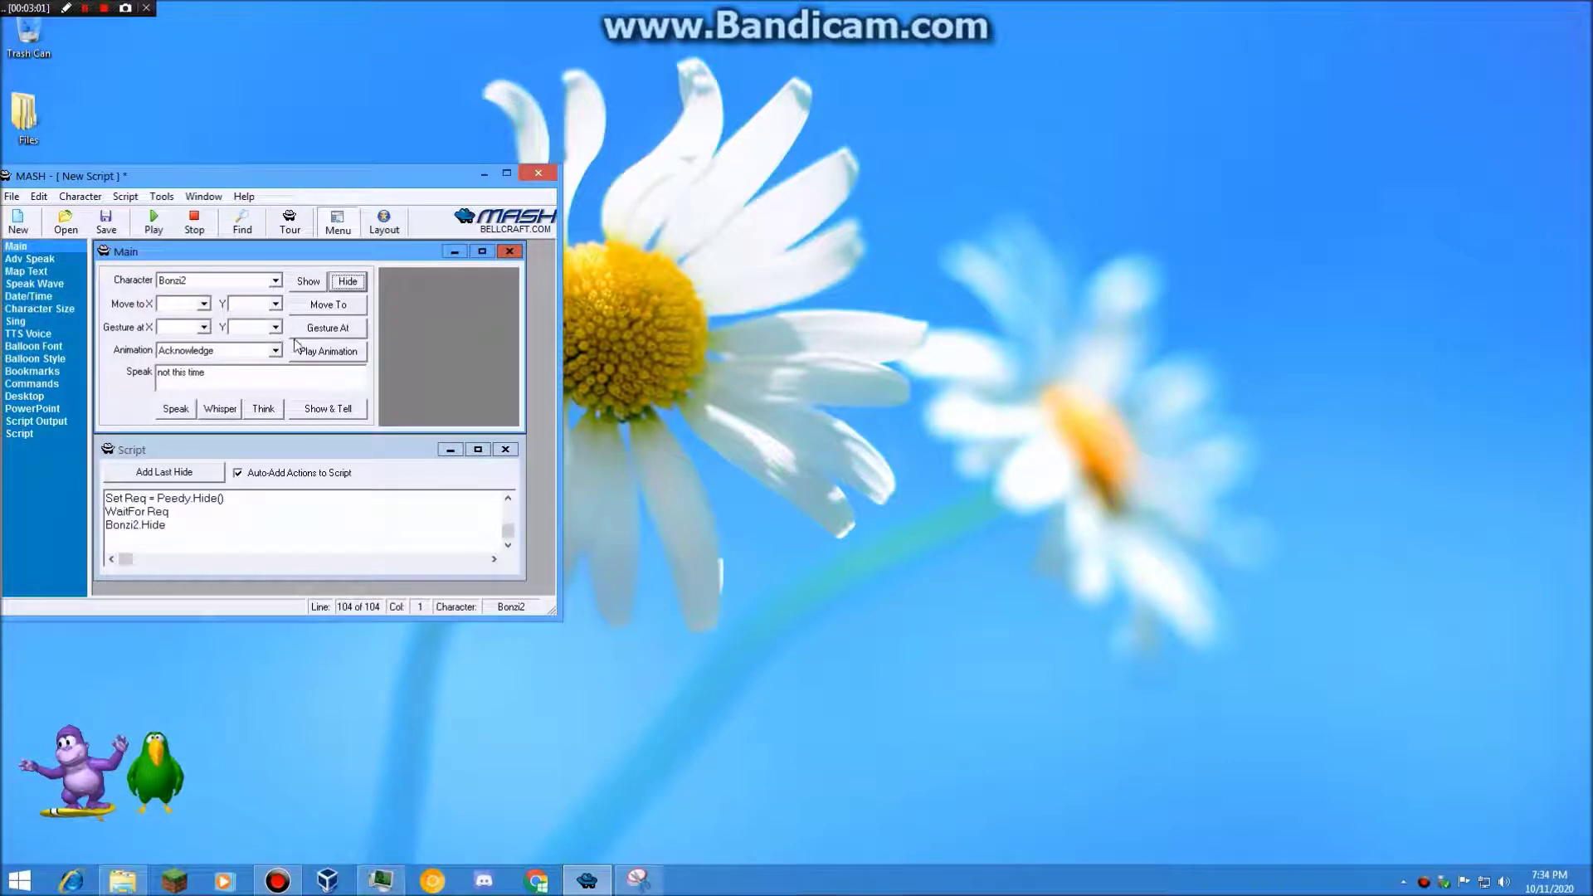
{"action": "left_click", "coordinate": [347, 282]}
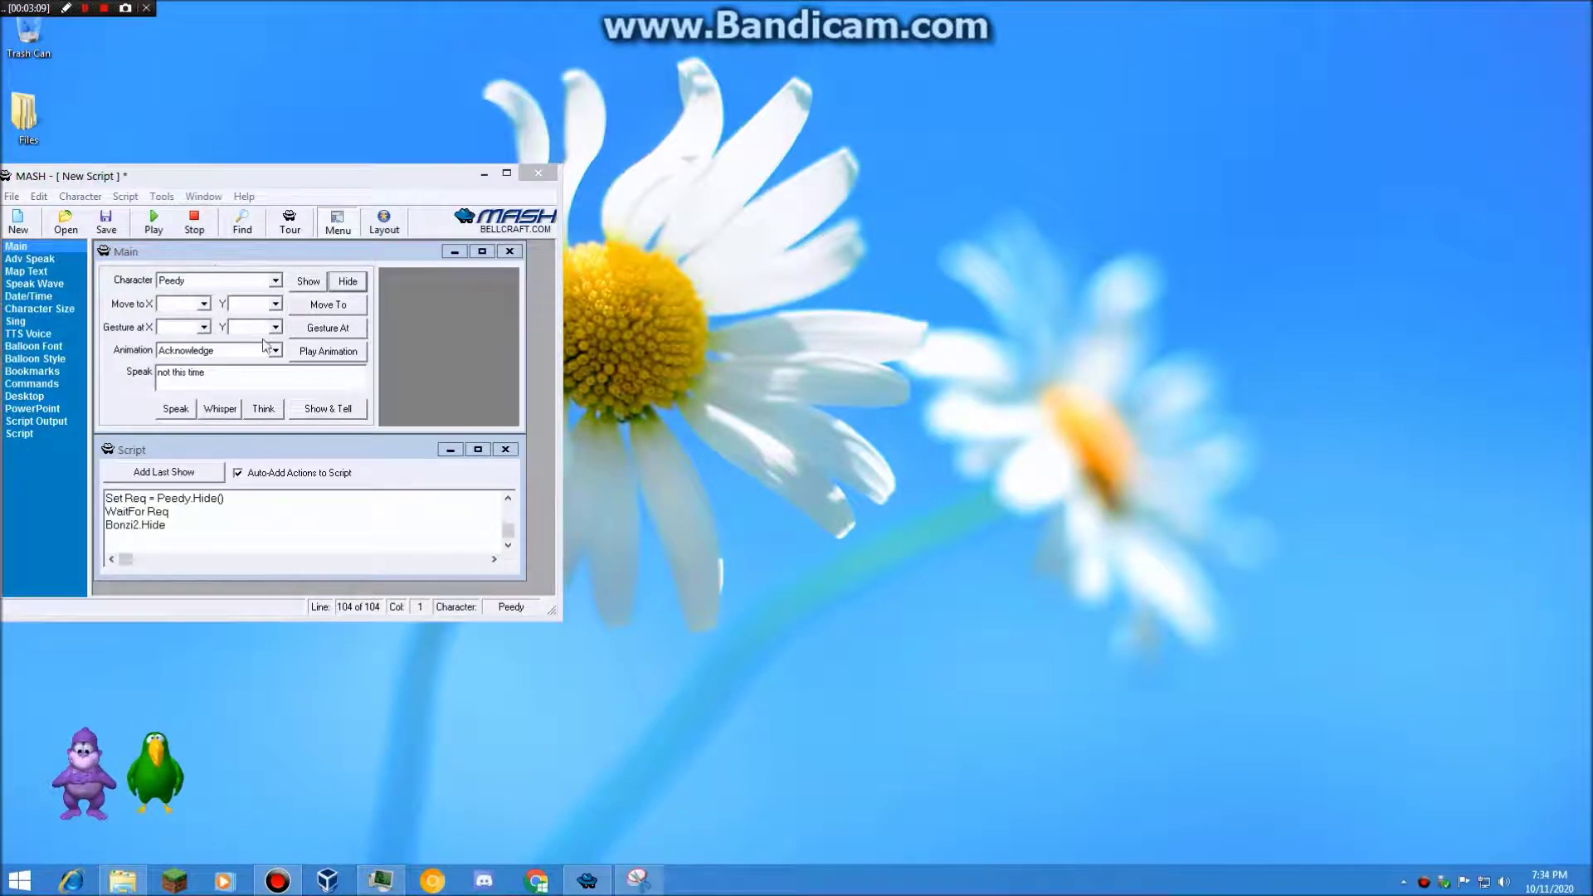
{"action": "left_click", "coordinate": [348, 282]}
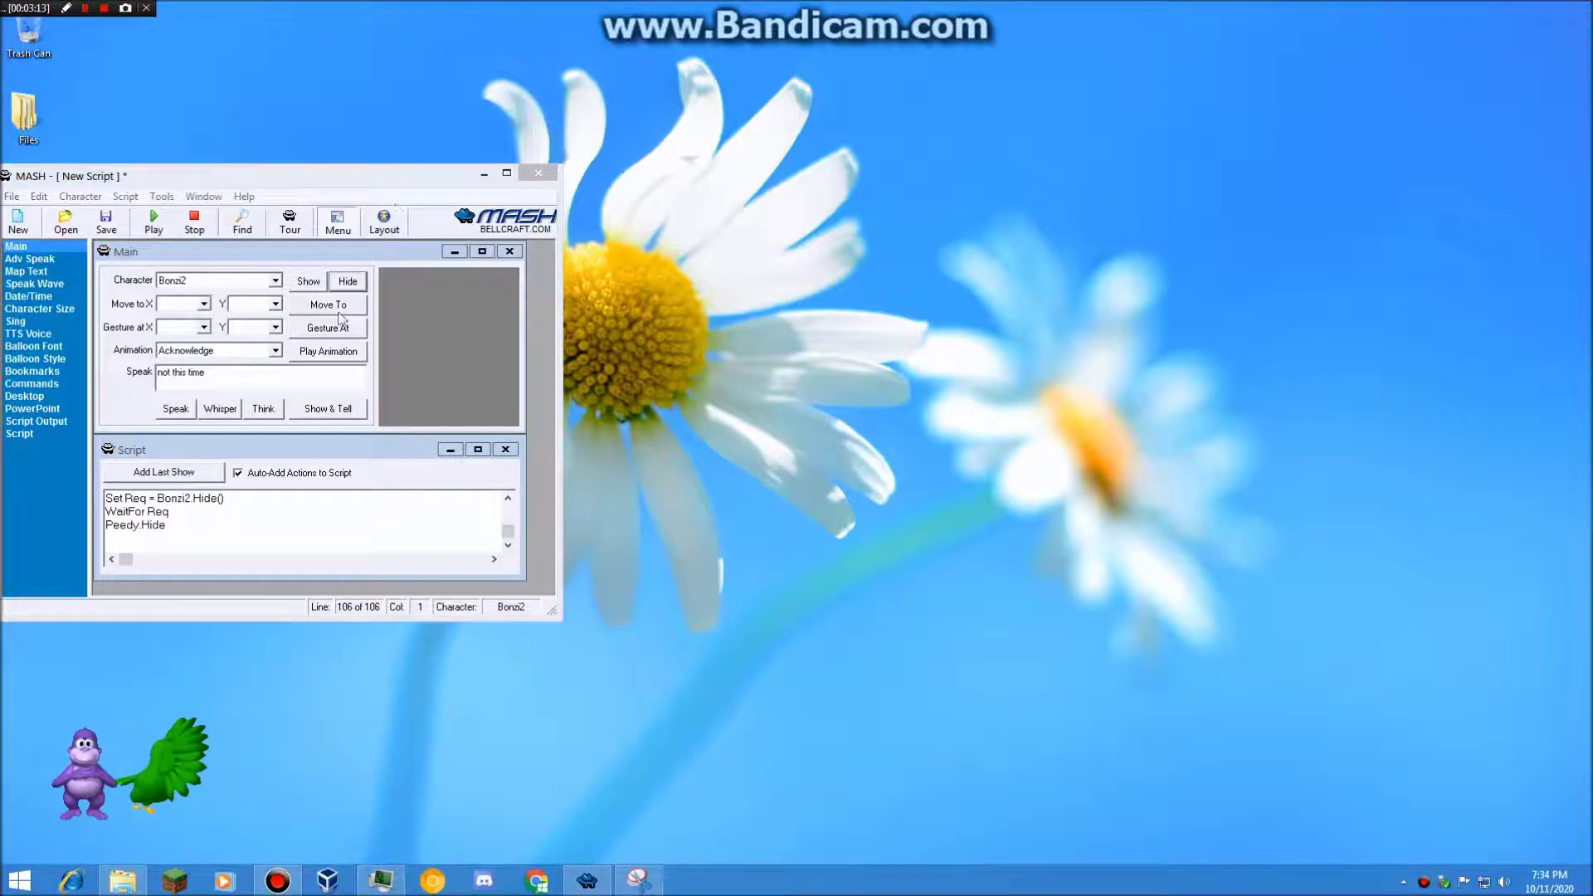
{"action": "left_click", "coordinate": [352, 283]}
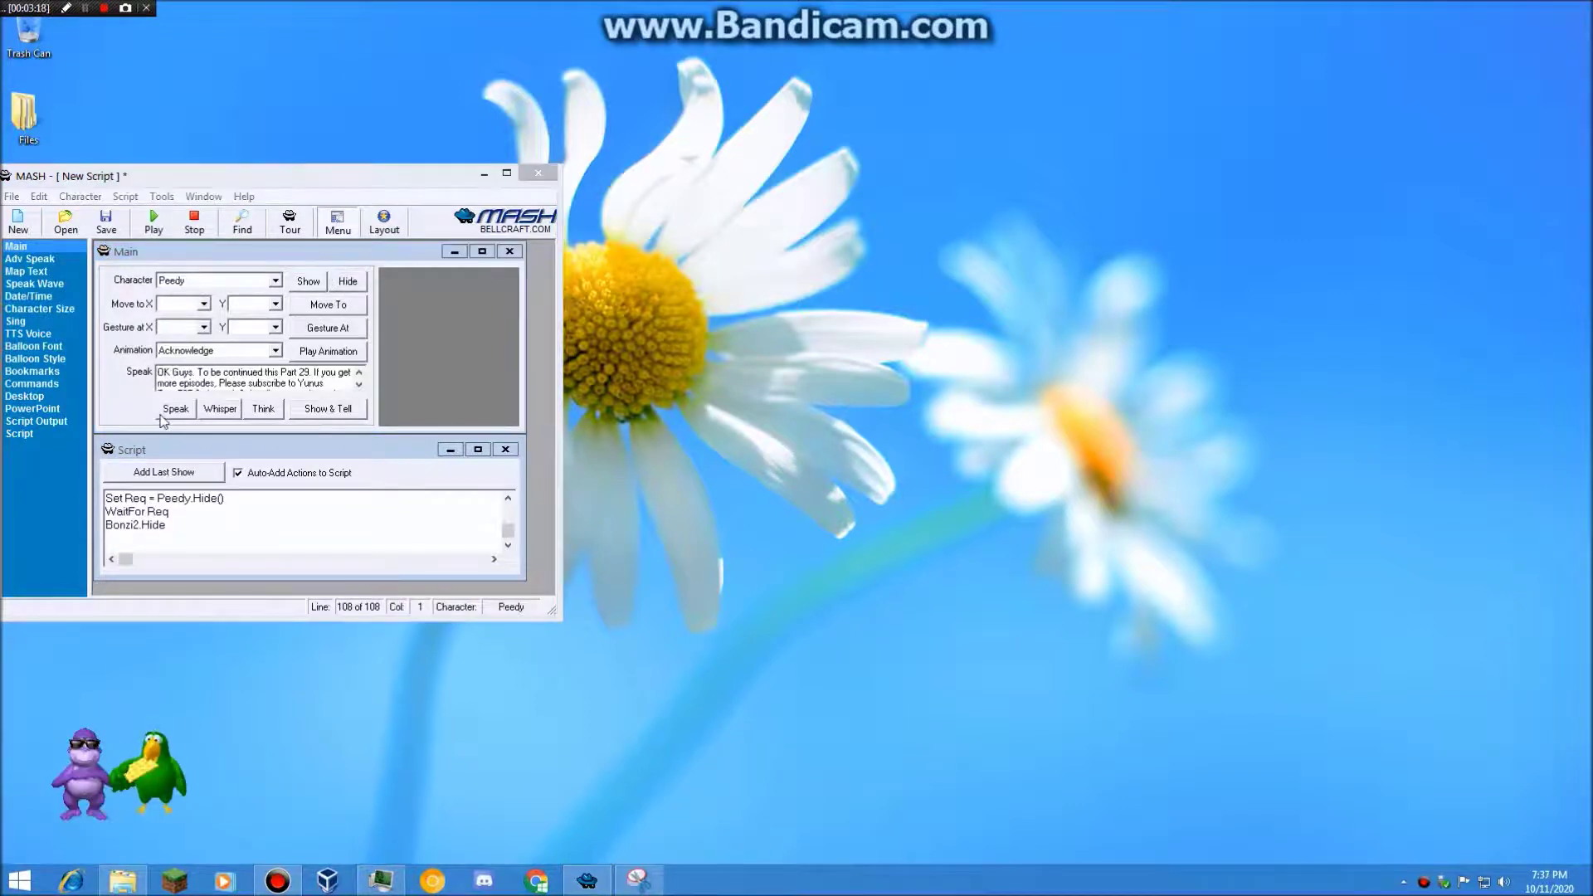
{"action": "left_click", "coordinate": [175, 408]}
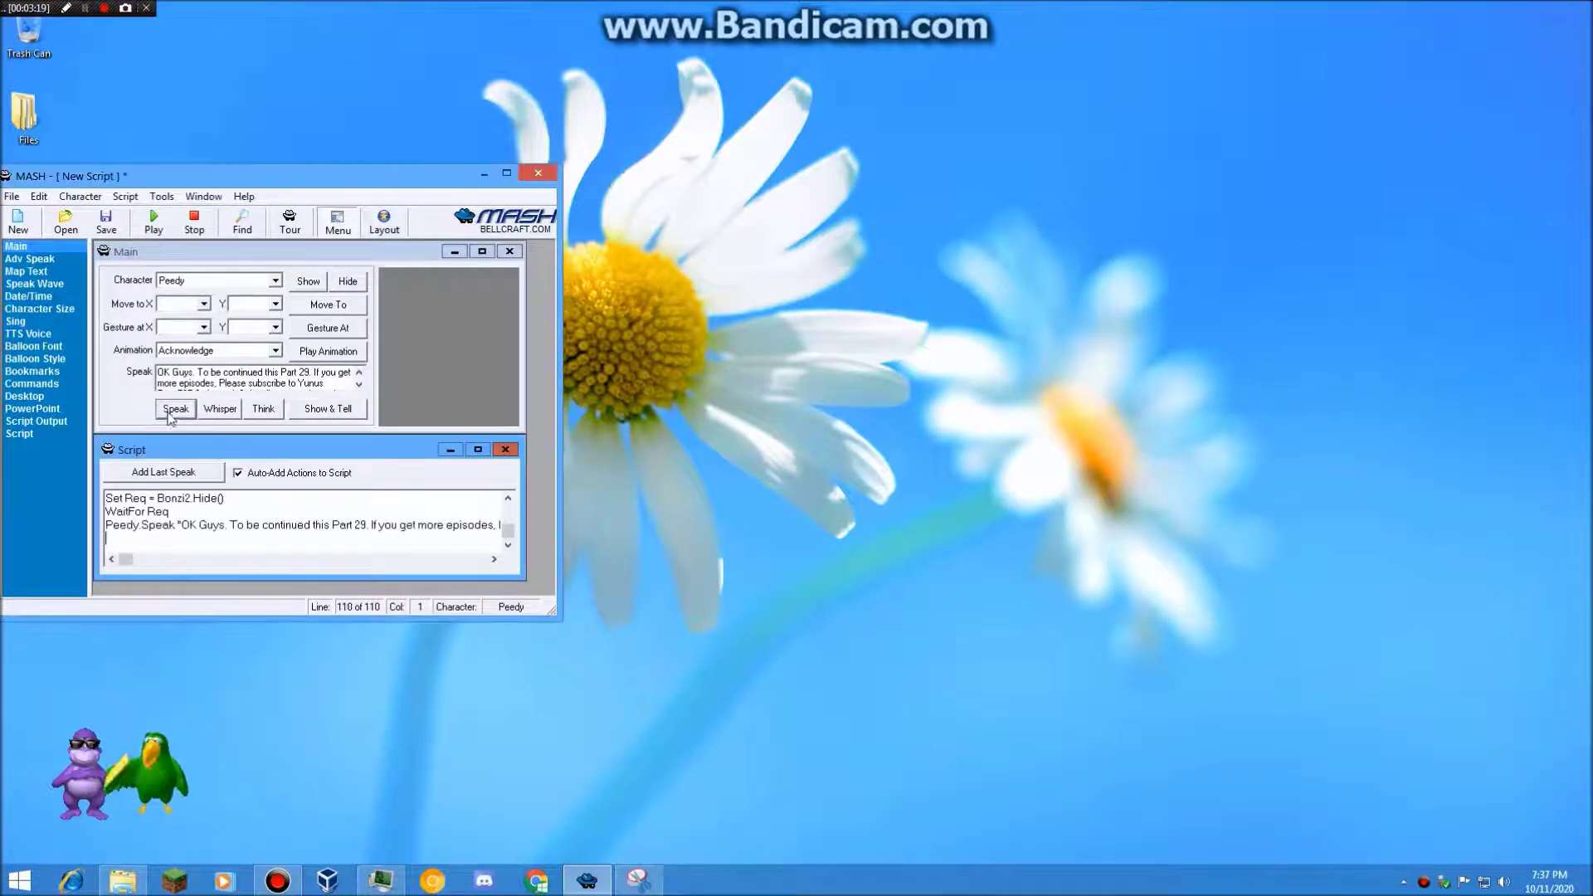
- Hide Bonzi2 and Peedy, then have Peedy repeat his to-be-continued speech
{"action": "left_click", "coordinate": [86, 784]}
{"action": "left_click", "coordinate": [346, 281]}
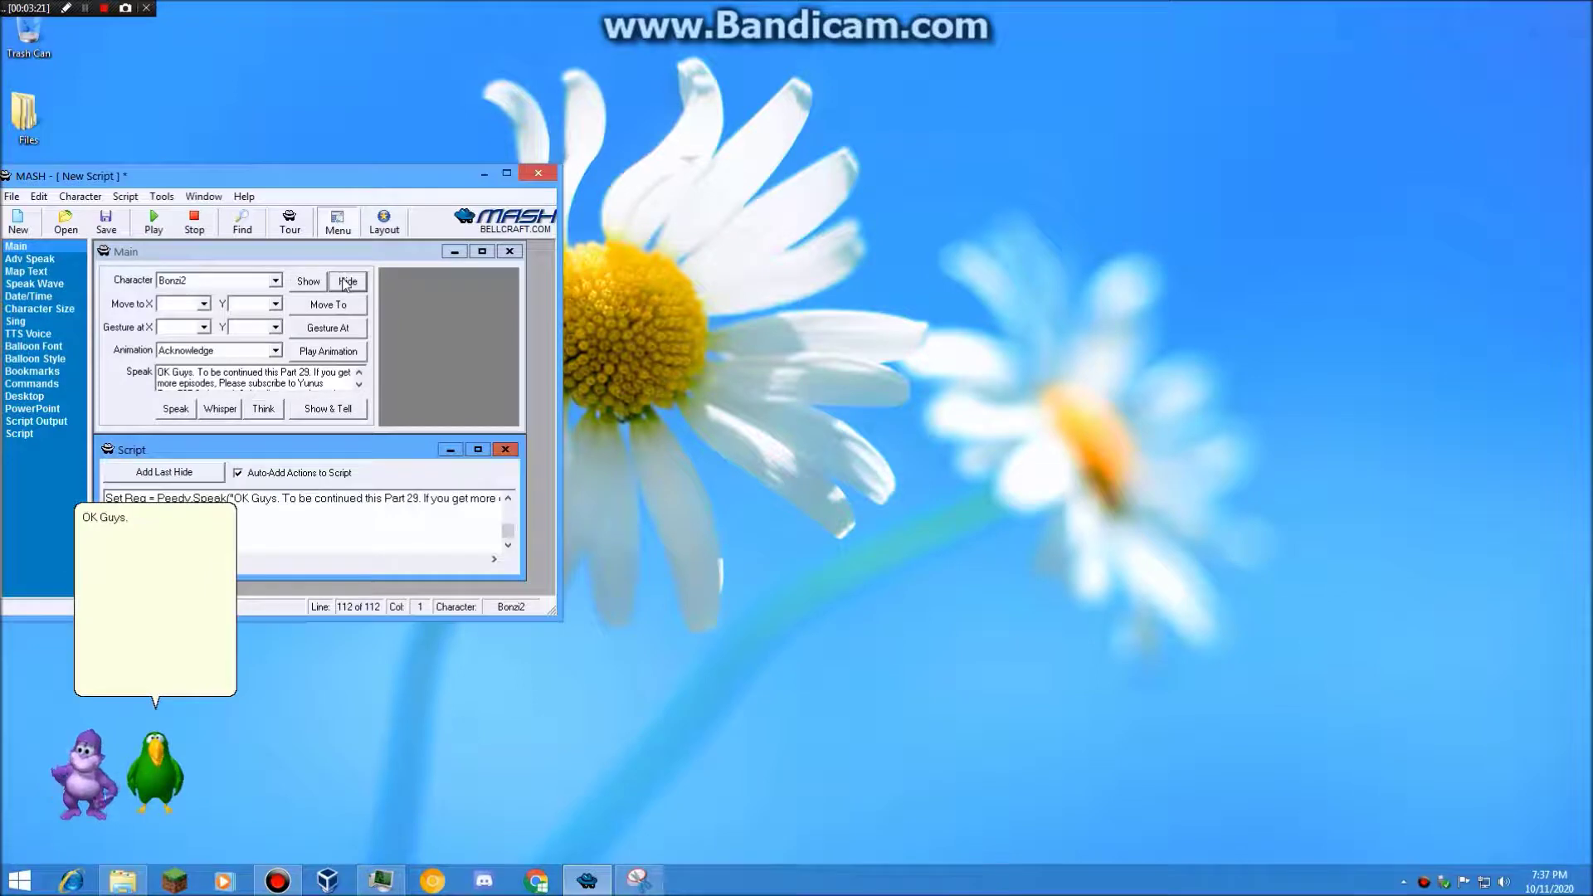
{"action": "left_click", "coordinate": [346, 284]}
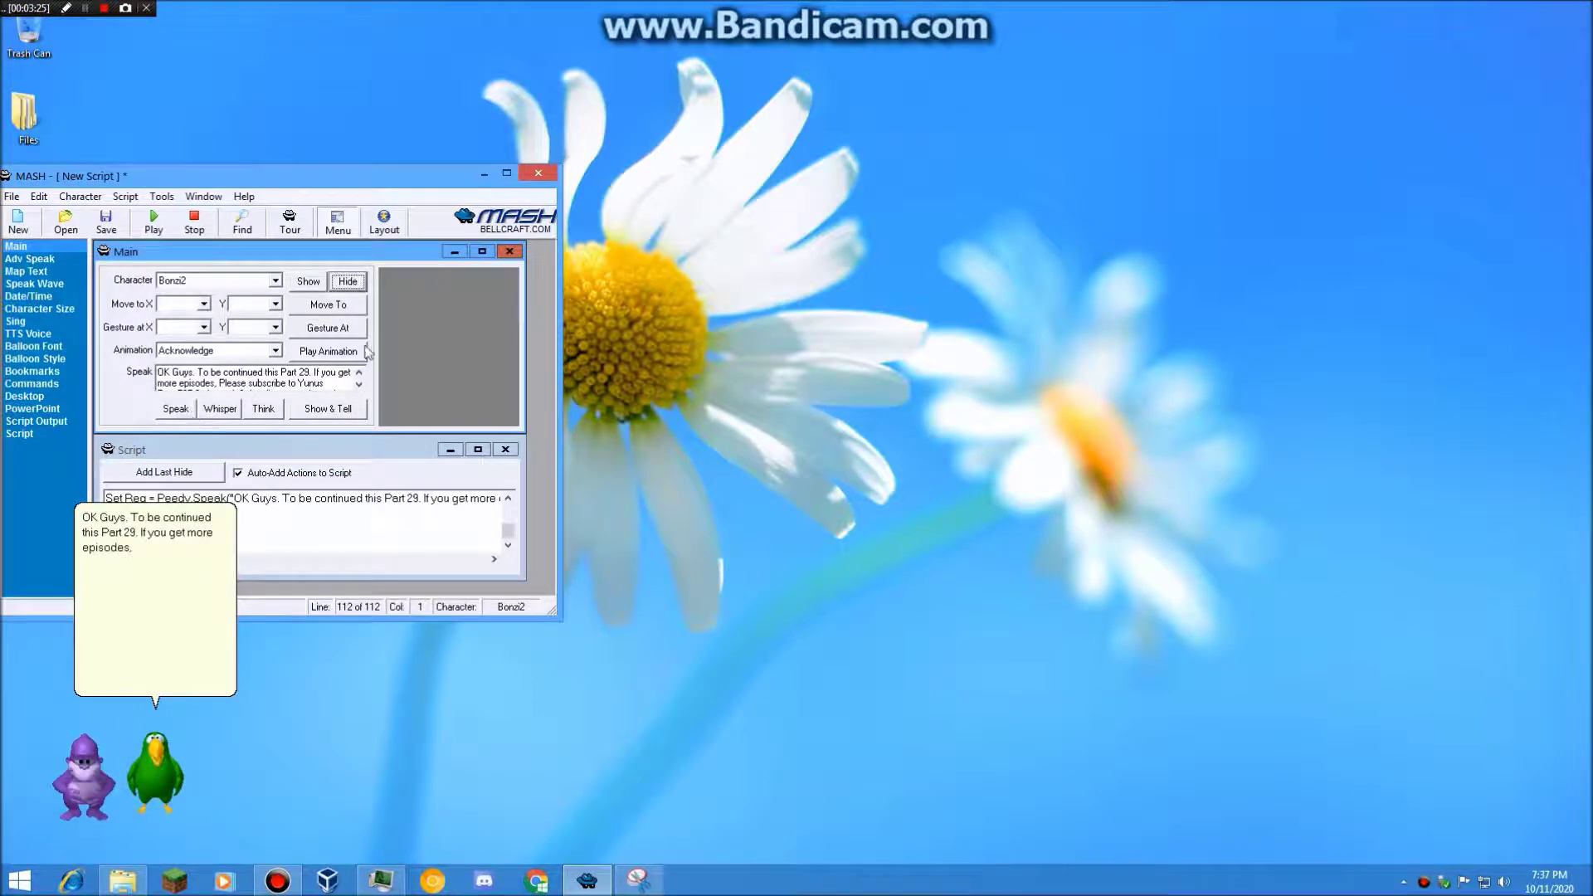
{"action": "left_click", "coordinate": [177, 764]}
{"action": "left_click", "coordinate": [353, 284]}
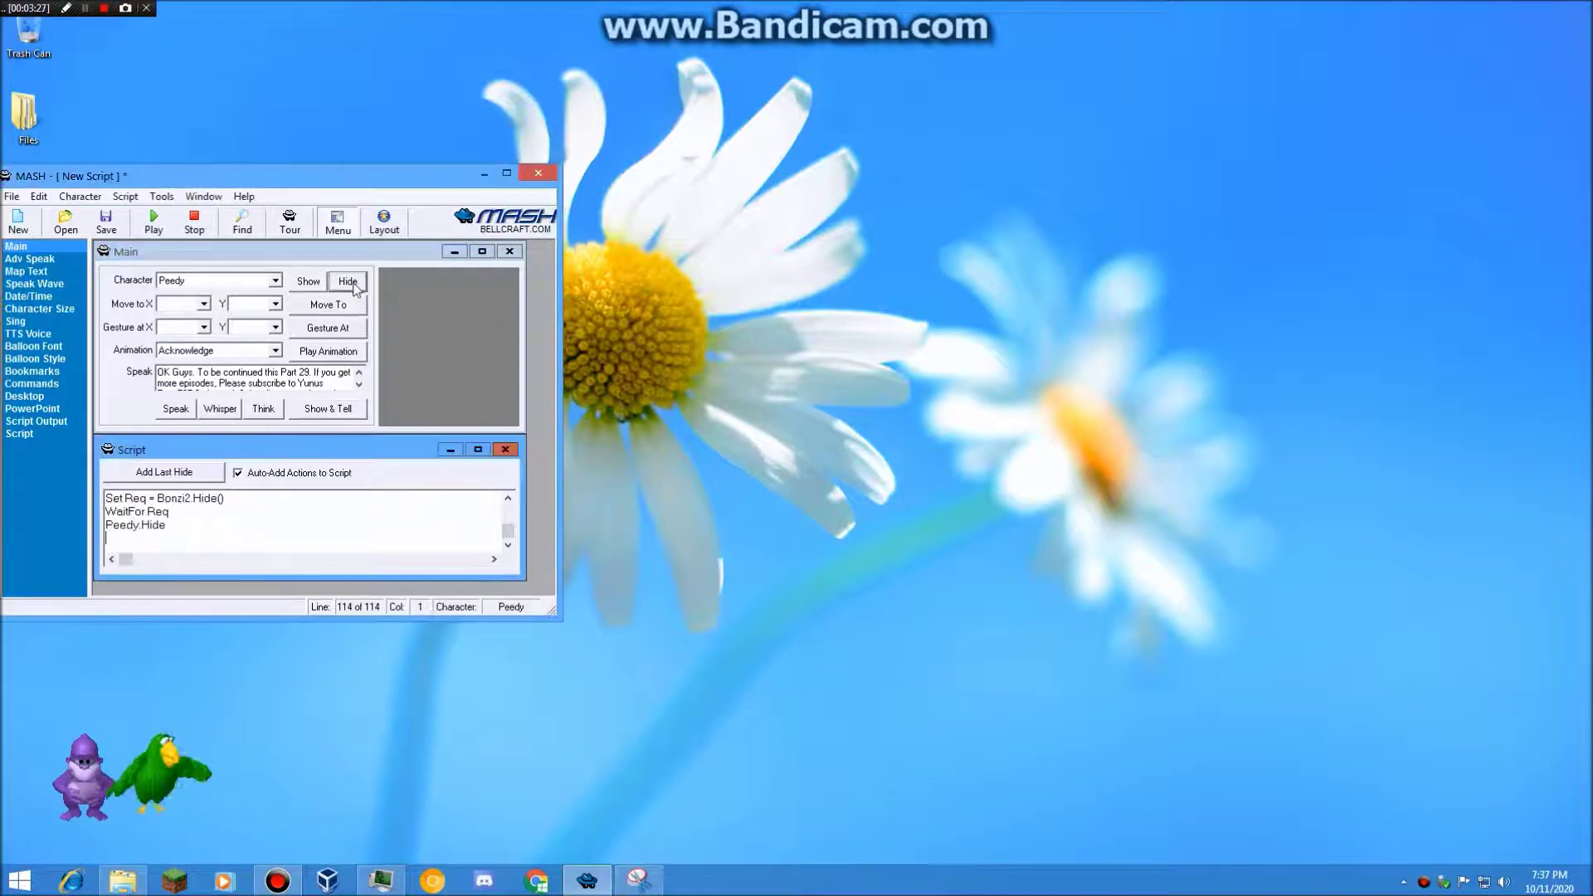
{"action": "left_click", "coordinate": [162, 412]}
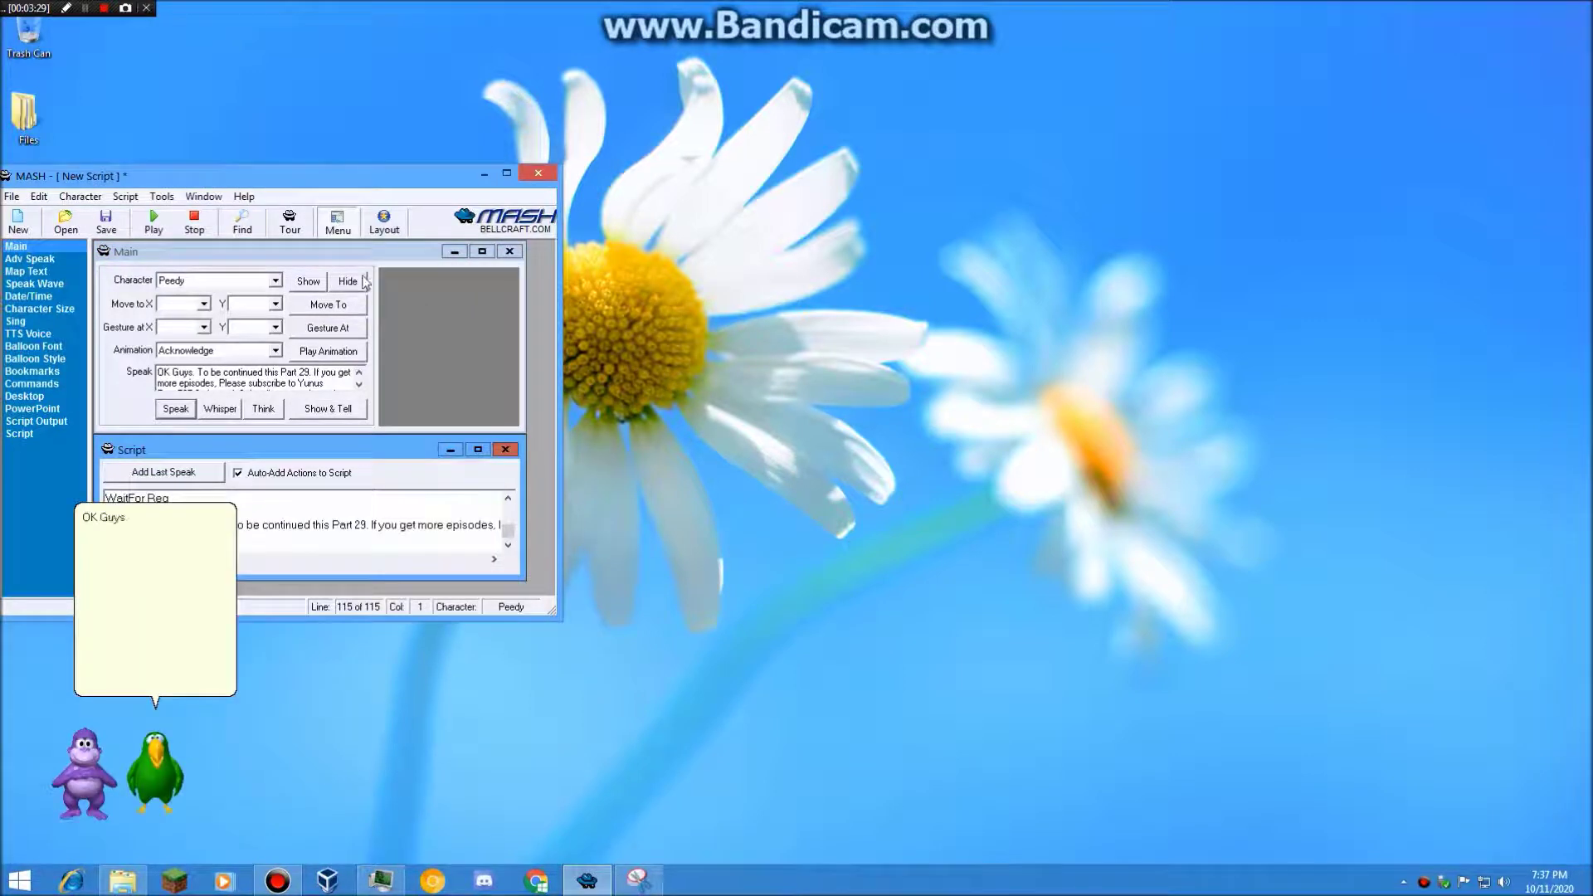
{"action": "left_click", "coordinate": [172, 408]}
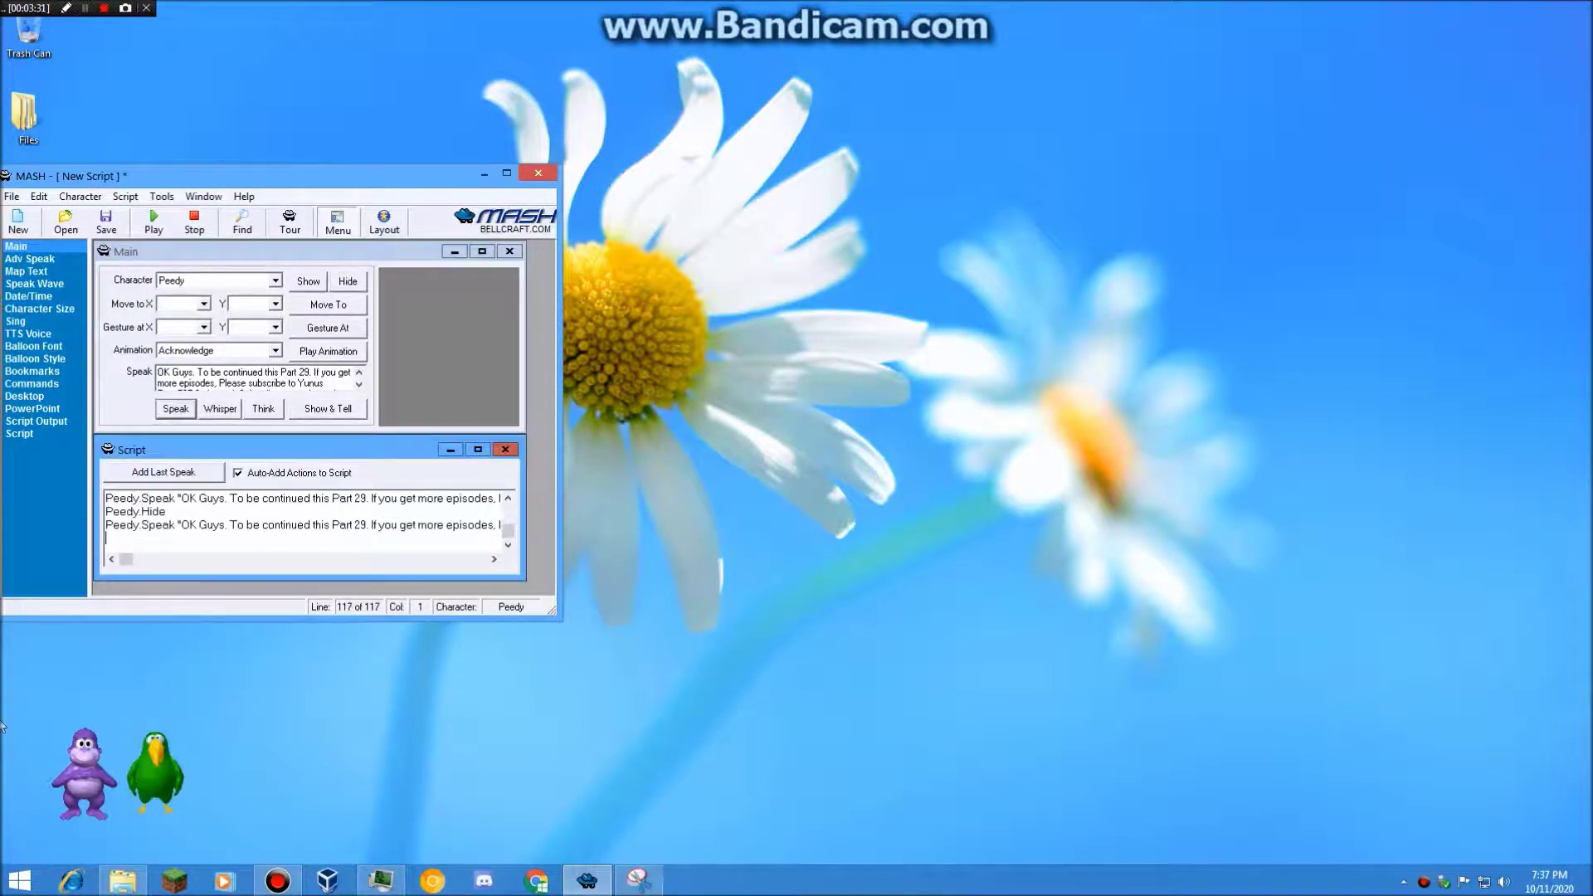
- Hide and reshow Peedy, then hide and reshow Bonzi2
{"action": "left_click", "coordinate": [80, 765]}
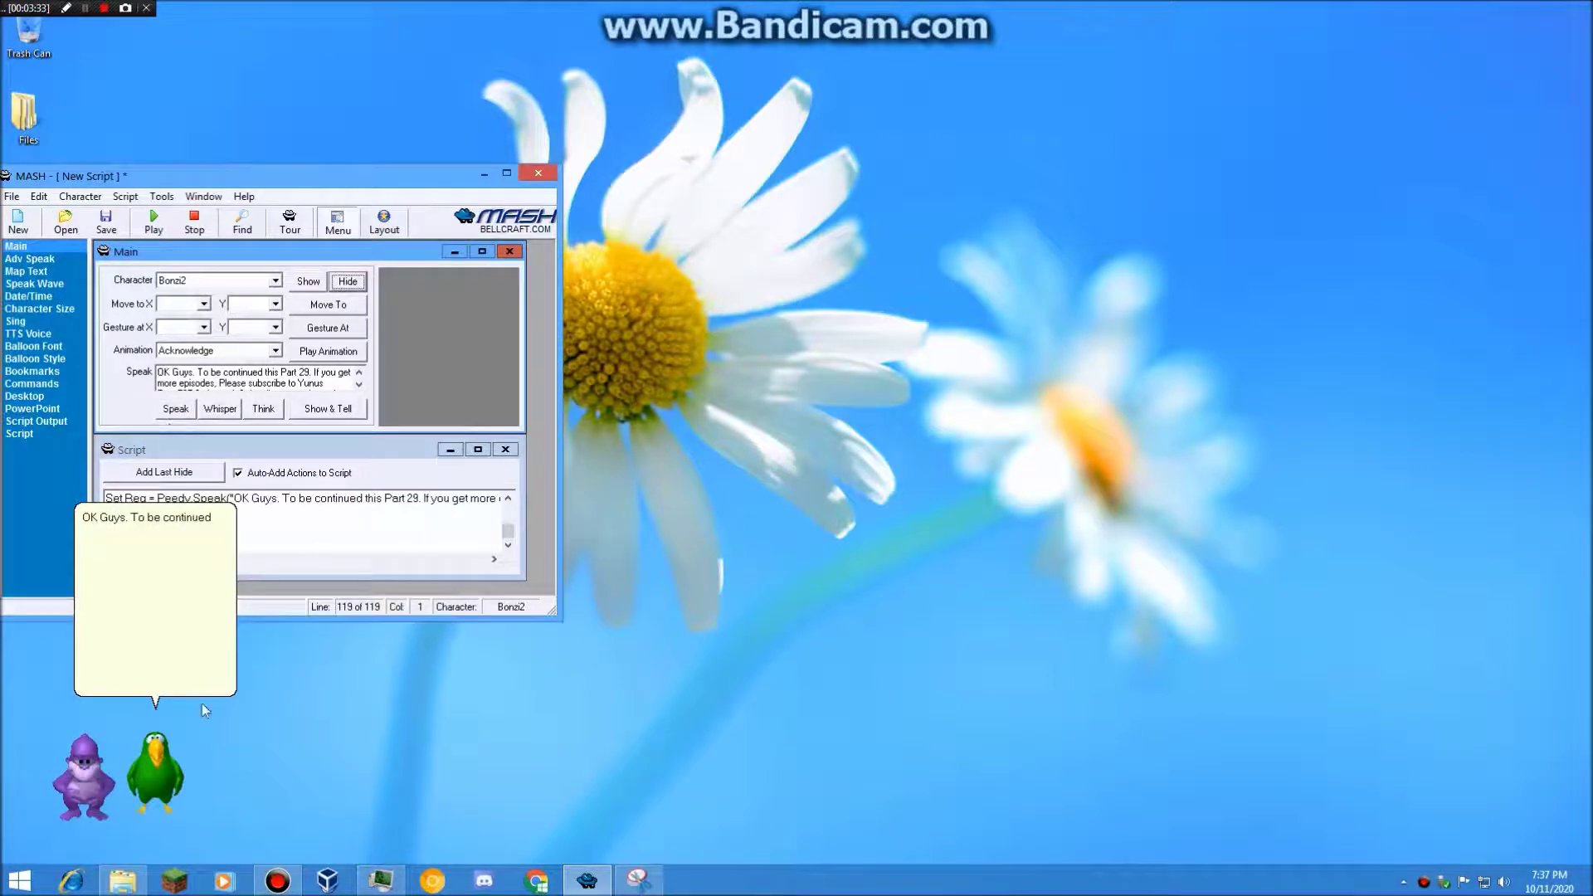
{"action": "left_click", "coordinate": [155, 768]}
{"action": "left_click", "coordinate": [347, 282]}
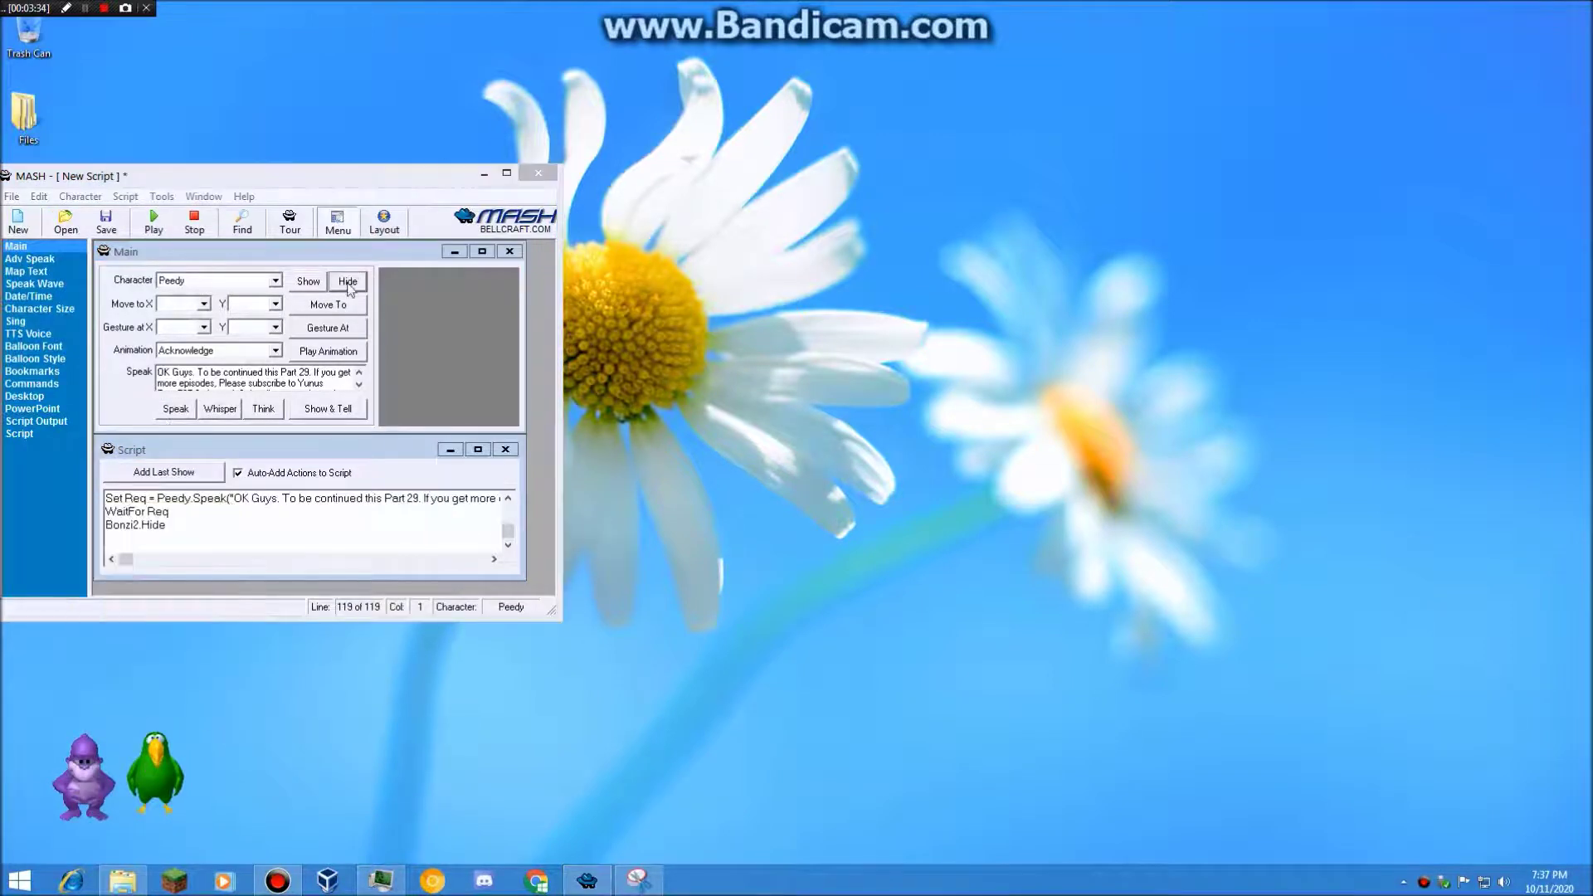
{"action": "left_click", "coordinate": [304, 284]}
{"action": "left_click", "coordinate": [73, 803]}
{"action": "left_click", "coordinate": [347, 282]}
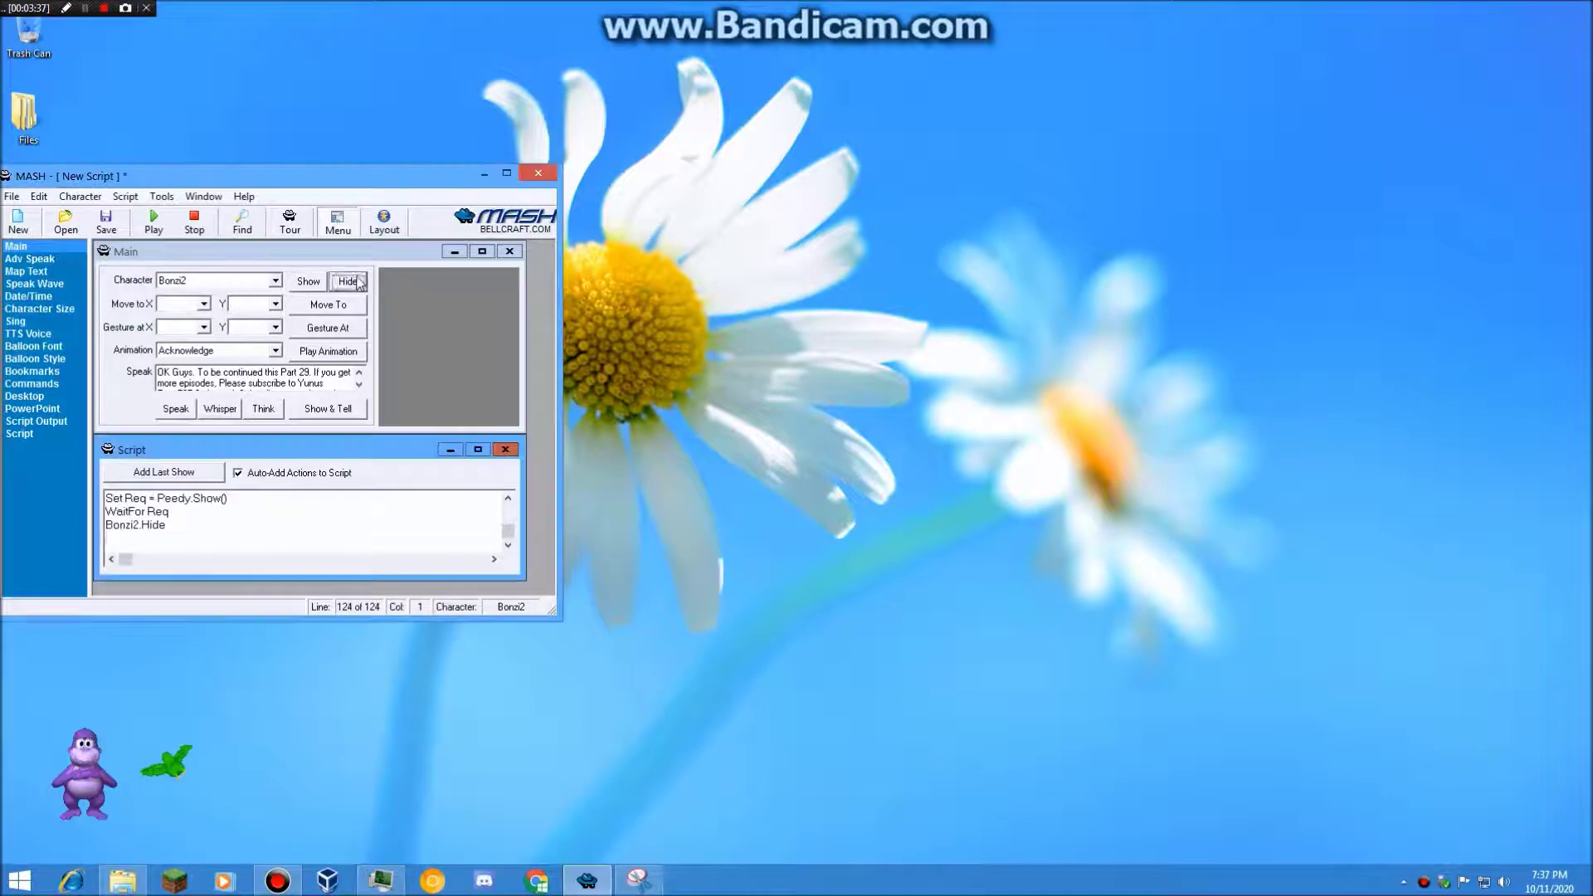
{"action": "left_click", "coordinate": [308, 282]}
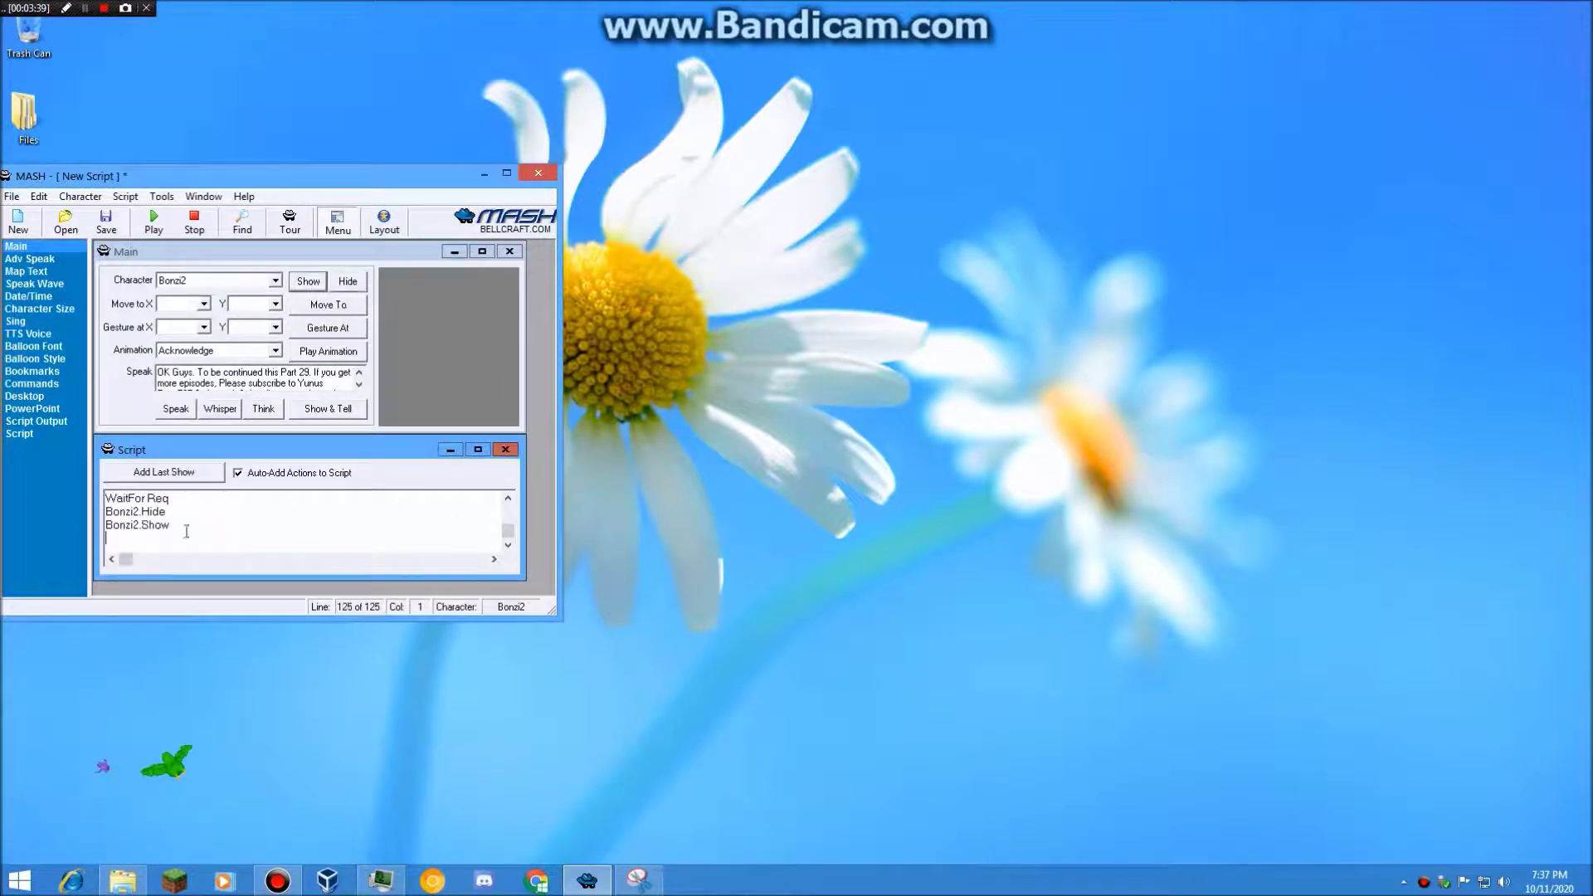
- Have Peedy speak the subscribe-and-enable-notifications message, then reselect Bonzi2
{"action": "left_click", "coordinate": [164, 783]}
{"action": "left_click", "coordinate": [175, 408]}
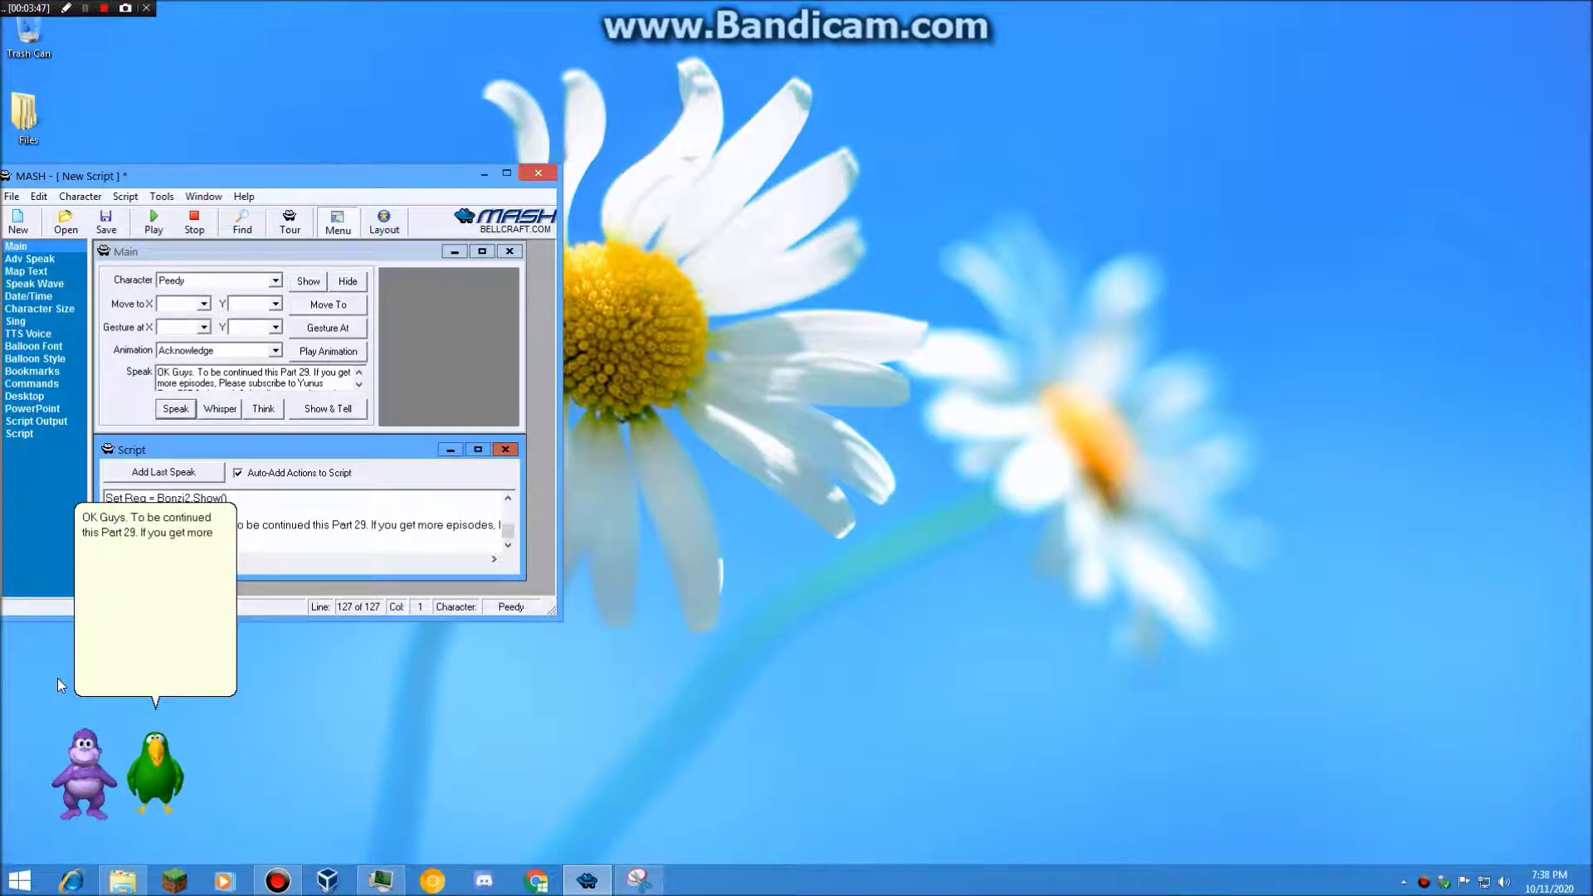
{"action": "left_click", "coordinate": [89, 767]}
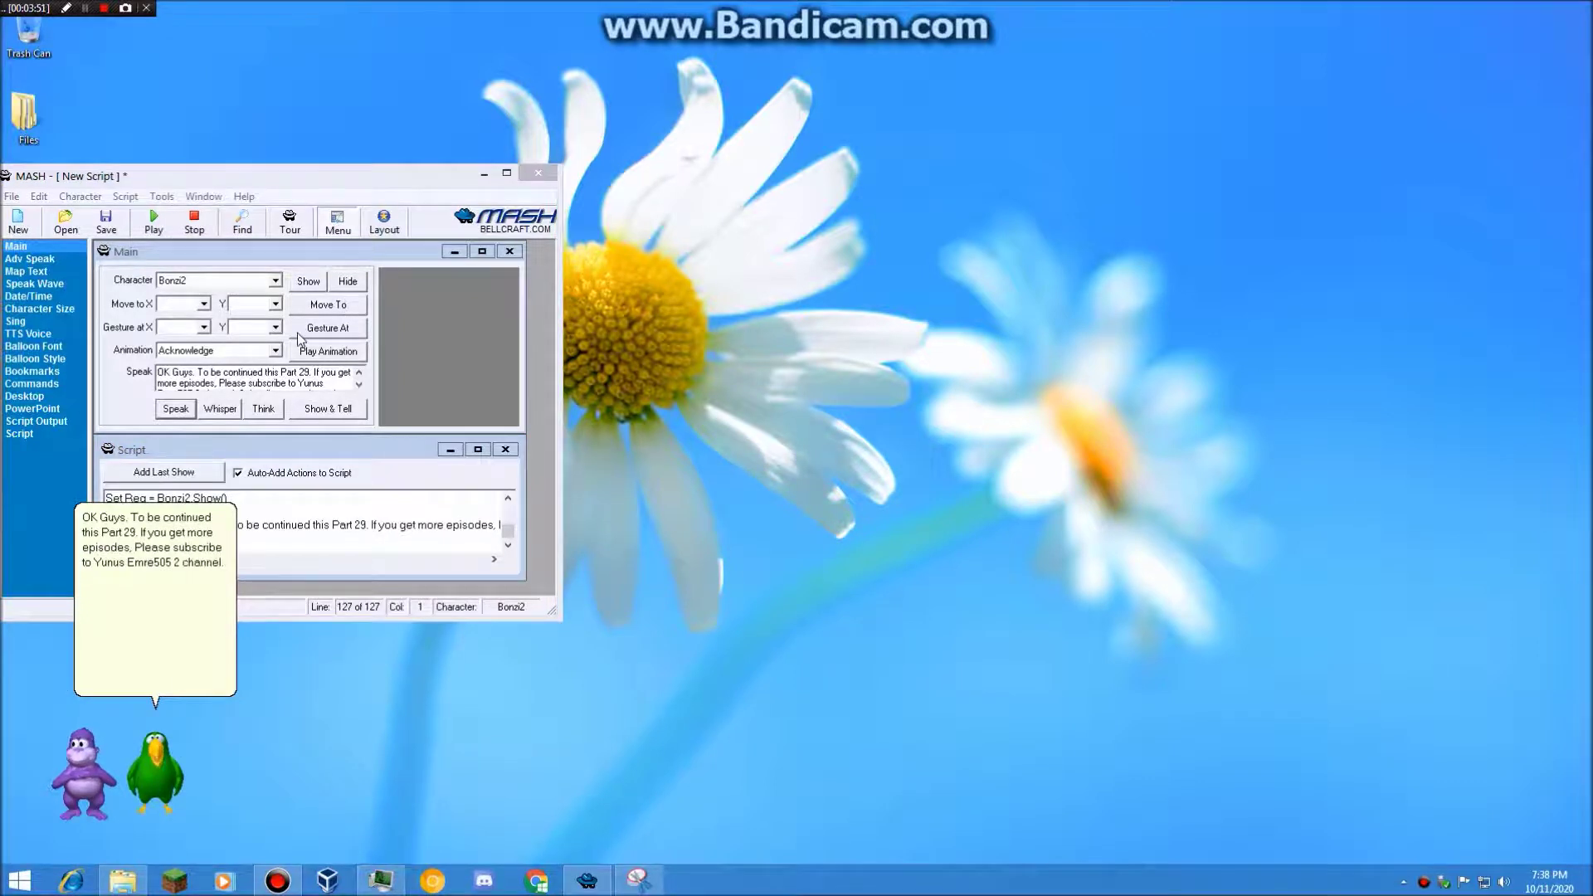
{"action": "left_click", "coordinate": [250, 279]}
- Show Genie, have him say "Shut up peedy.", hide him, and reselect Peedy
{"action": "scroll", "coordinate": [230, 365], "scroll_direction": "down", "scroll_amount": 2}
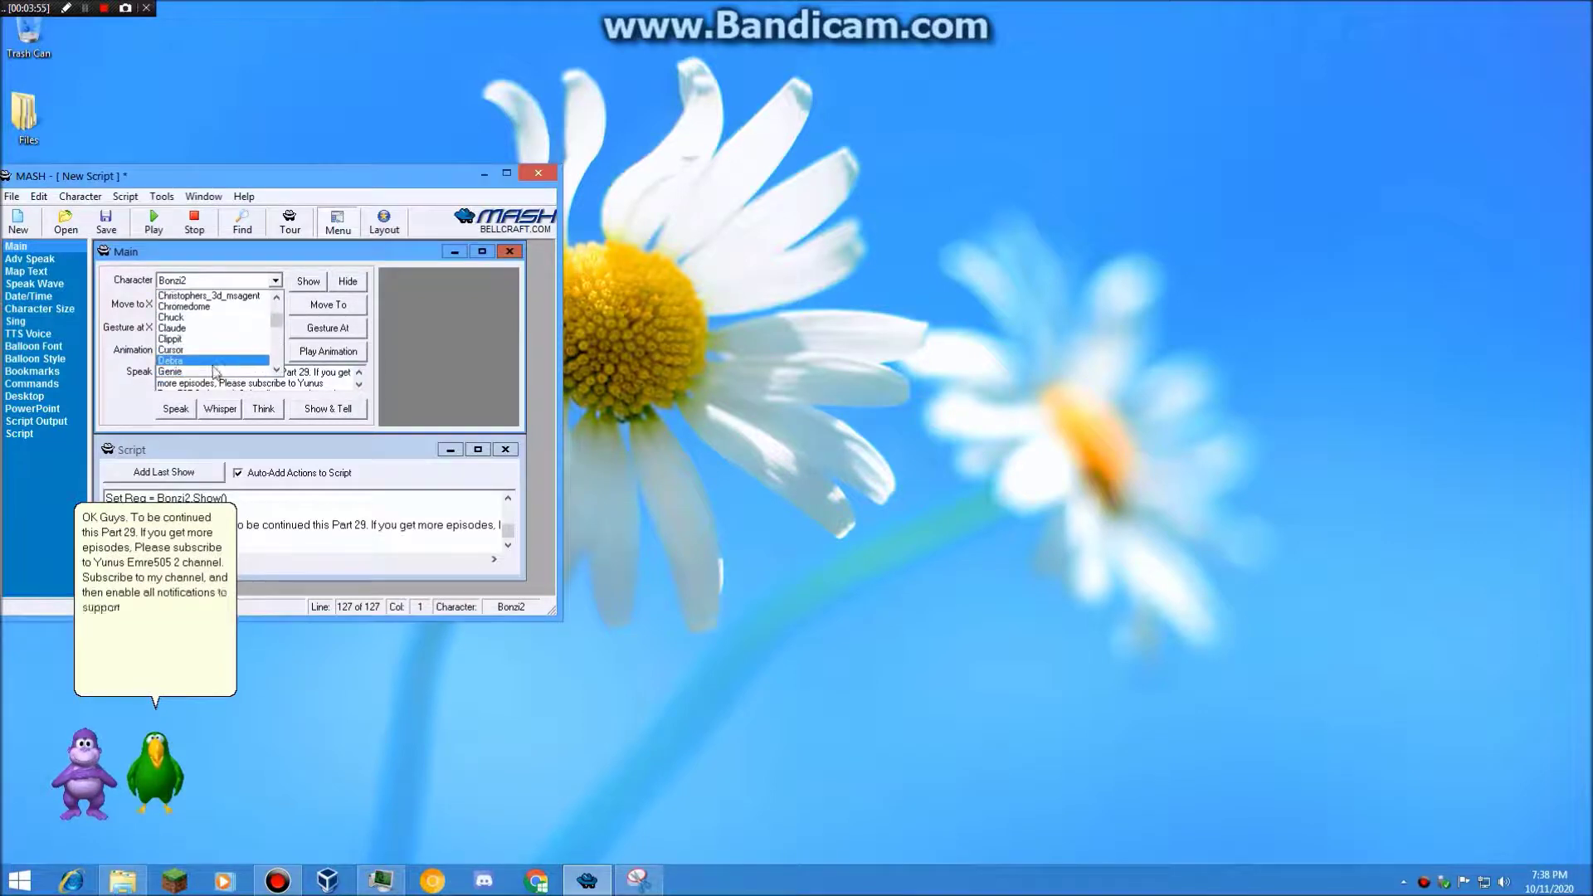
{"action": "left_click", "coordinate": [237, 359]}
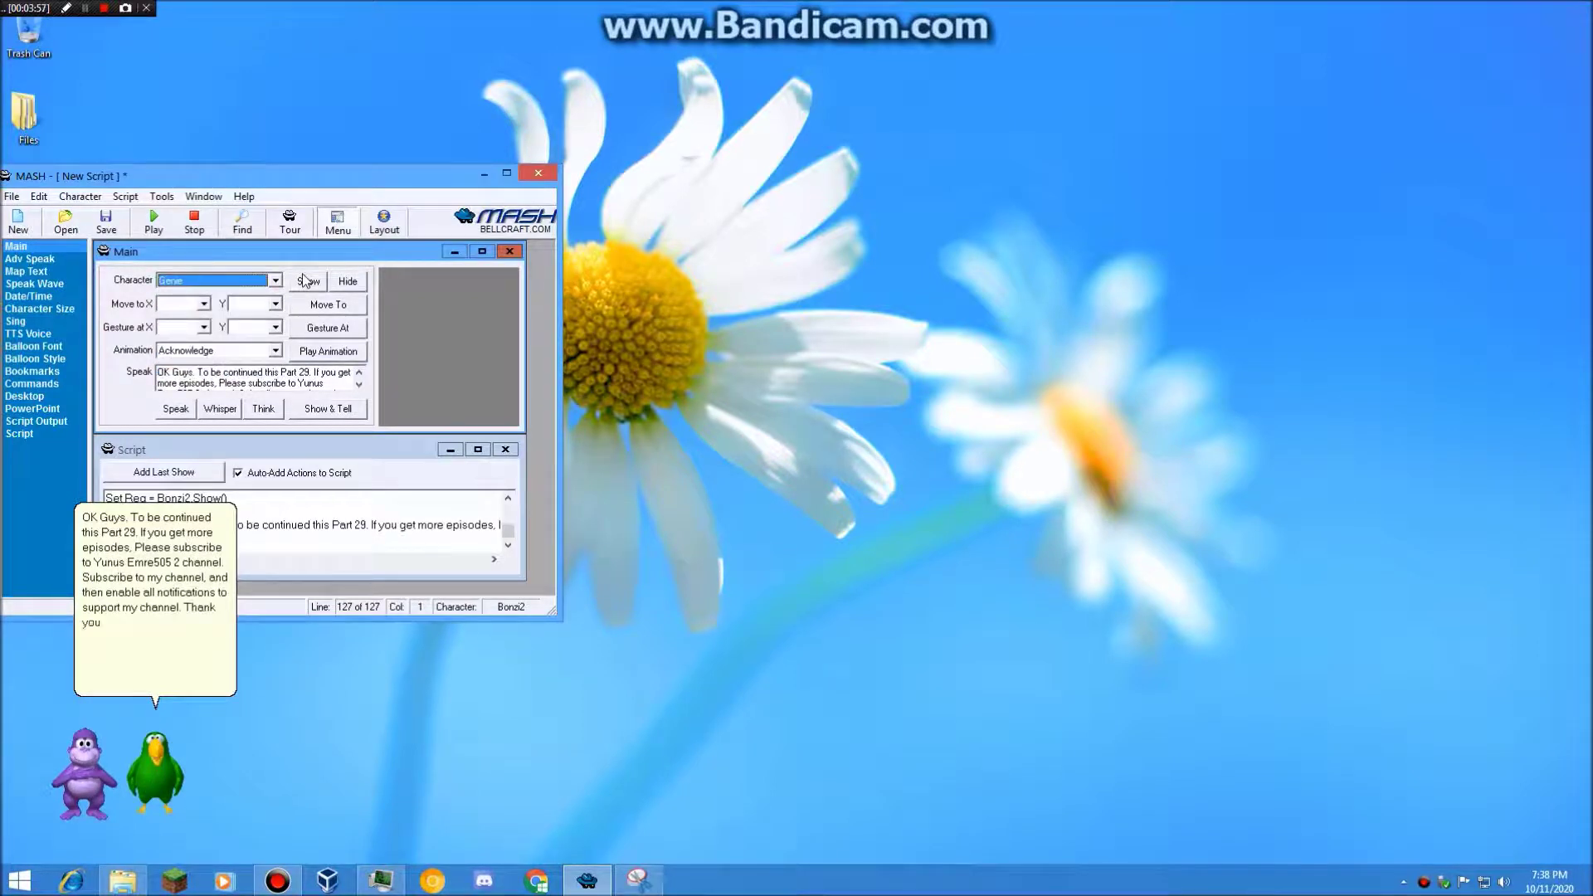
{"action": "left_click_drag", "start_coordinate": [357, 390], "coordinate": [158, 371]}
{"action": "type", "text": "S"}
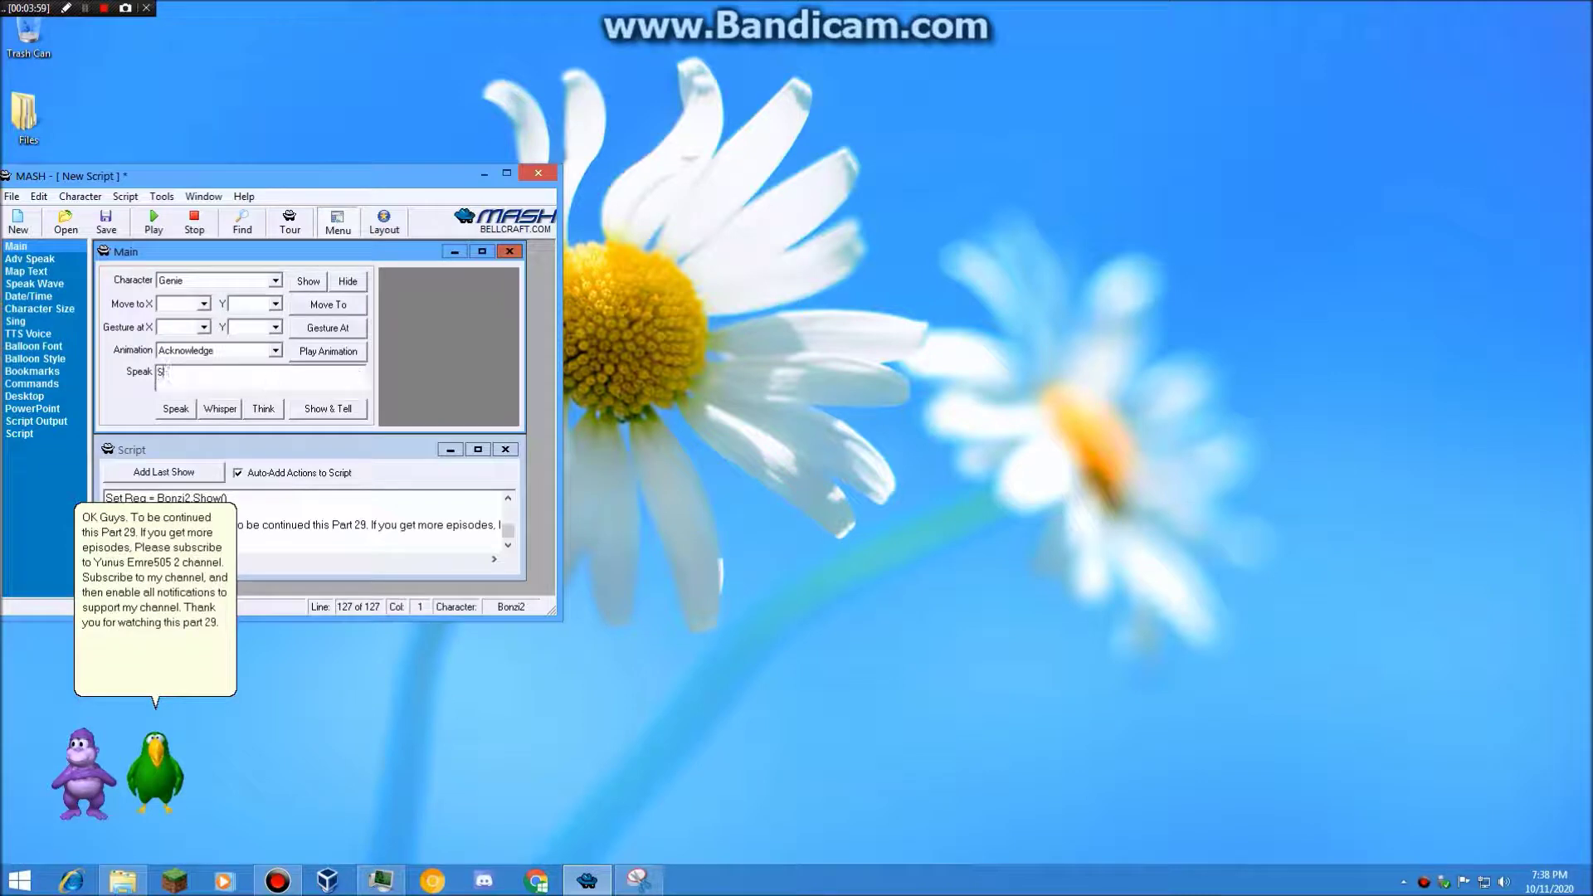
{"action": "type", "text": "hut peedy."}
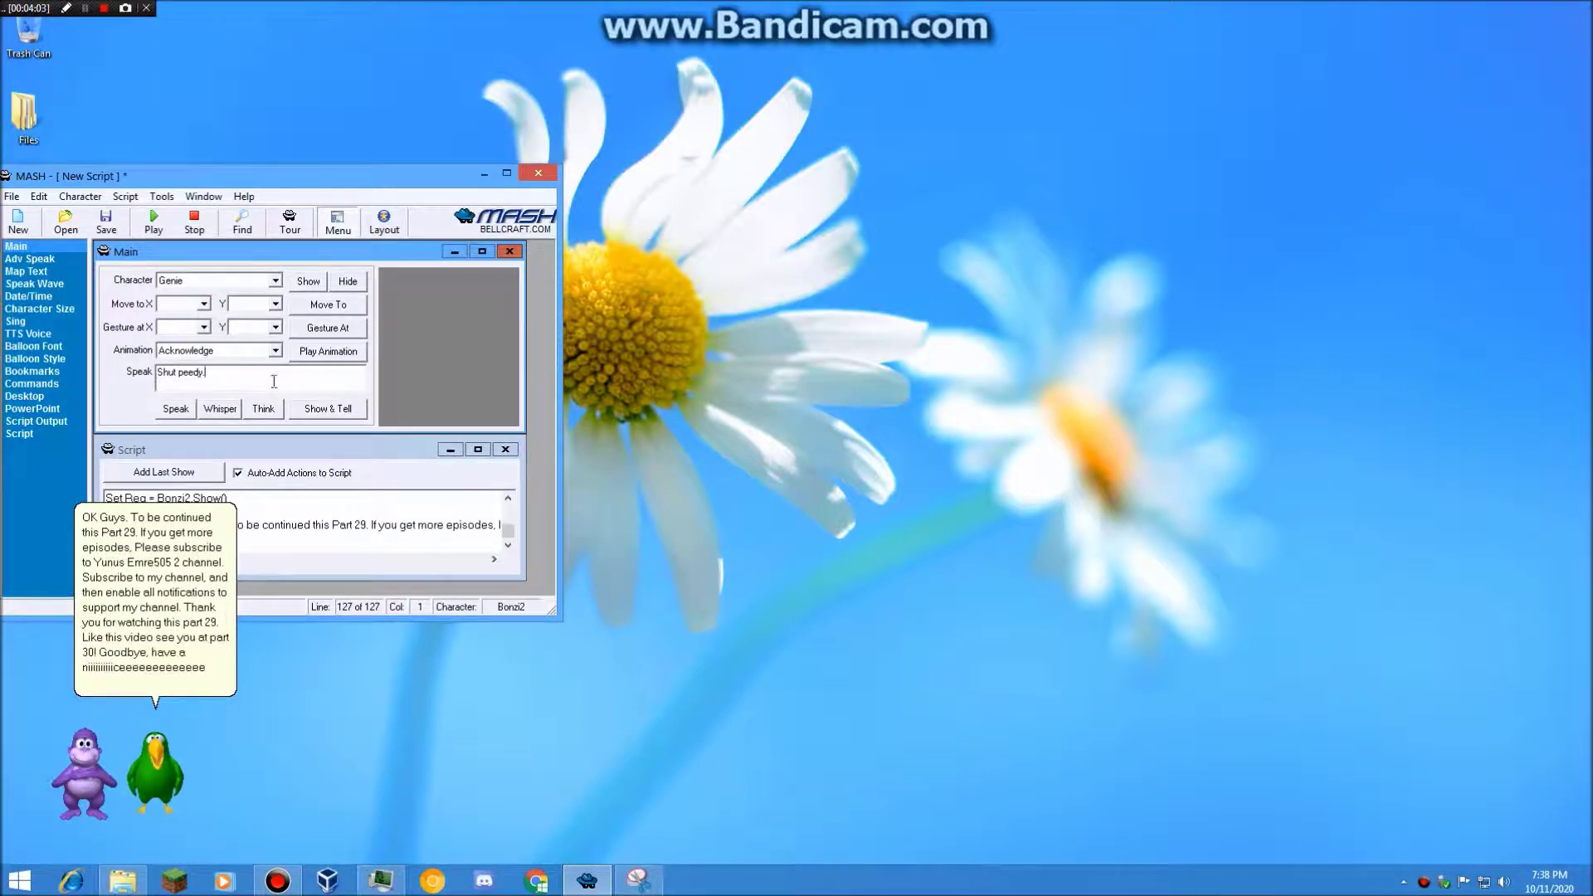
{"action": "type", "text": "up"}
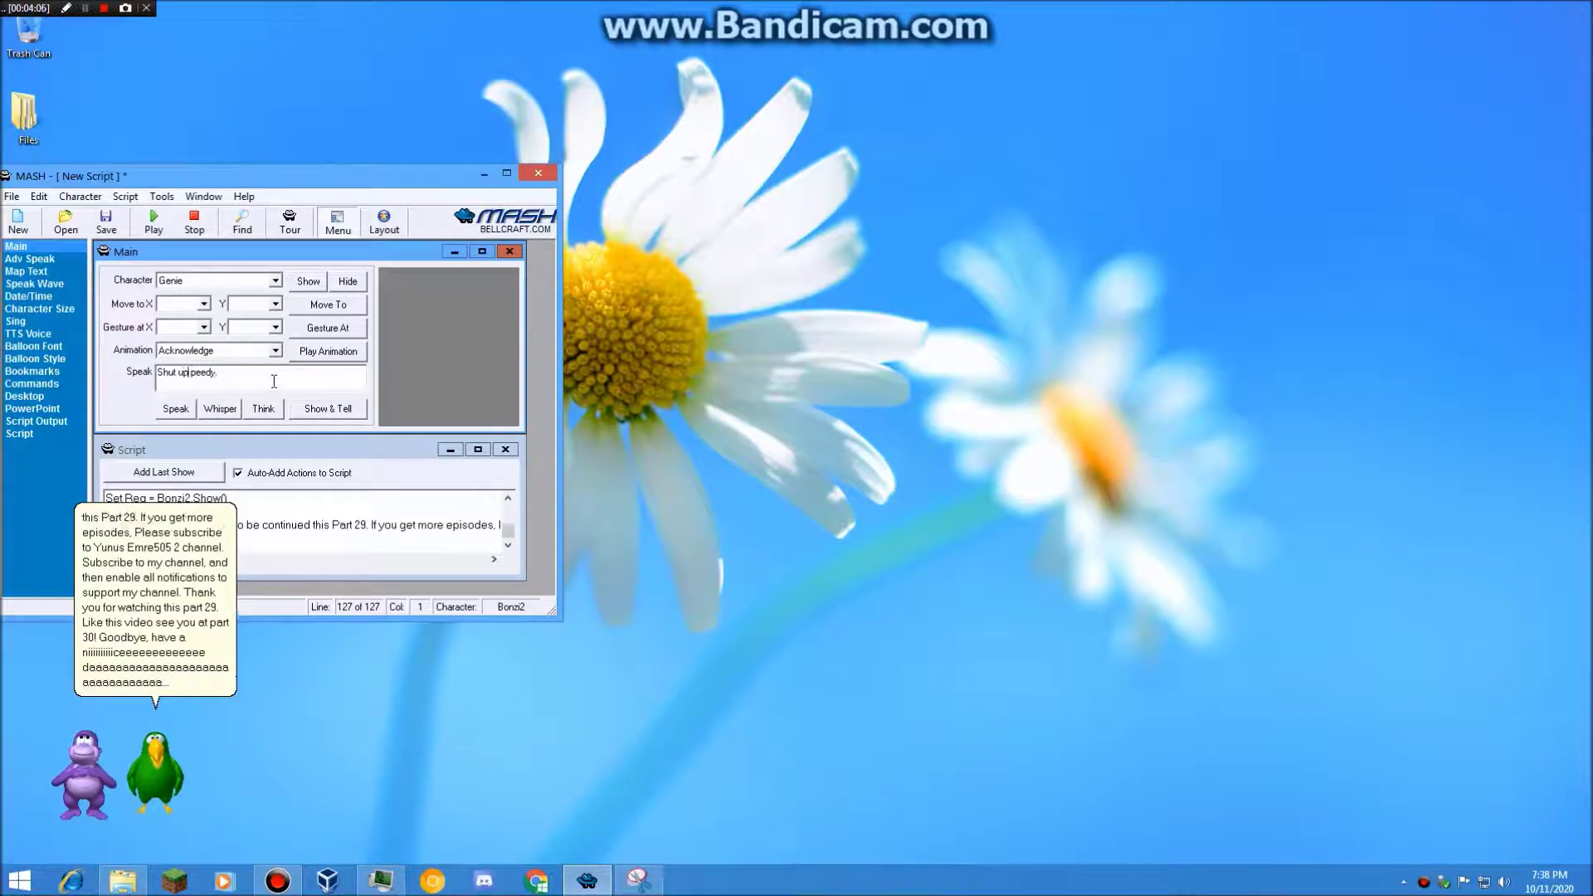
{"action": "left_click", "coordinate": [304, 282]}
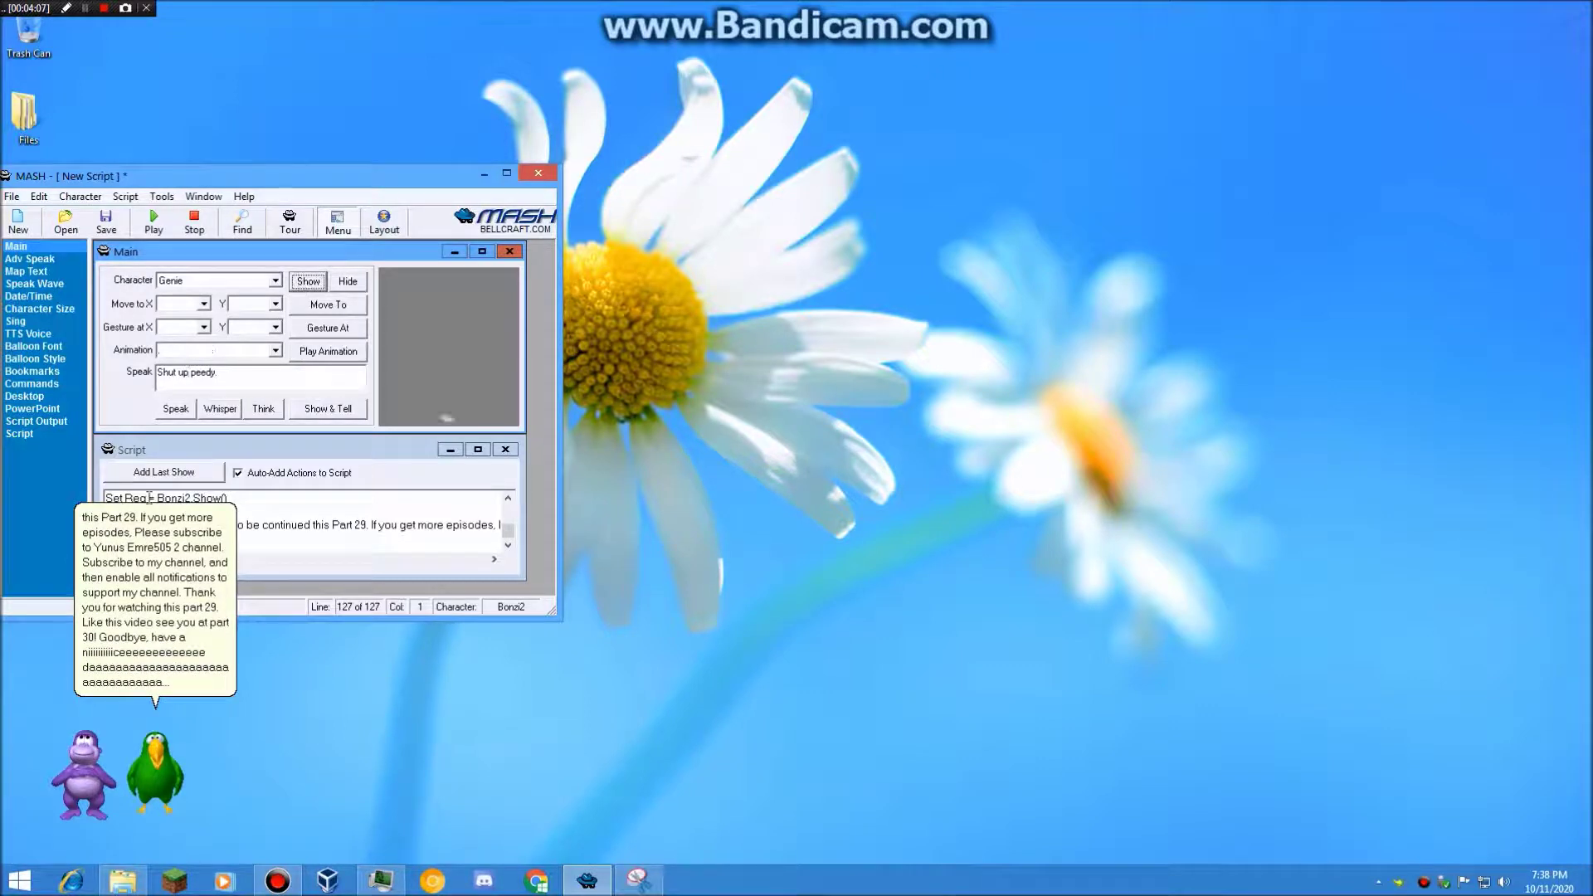
{"action": "left_click", "coordinate": [174, 409]}
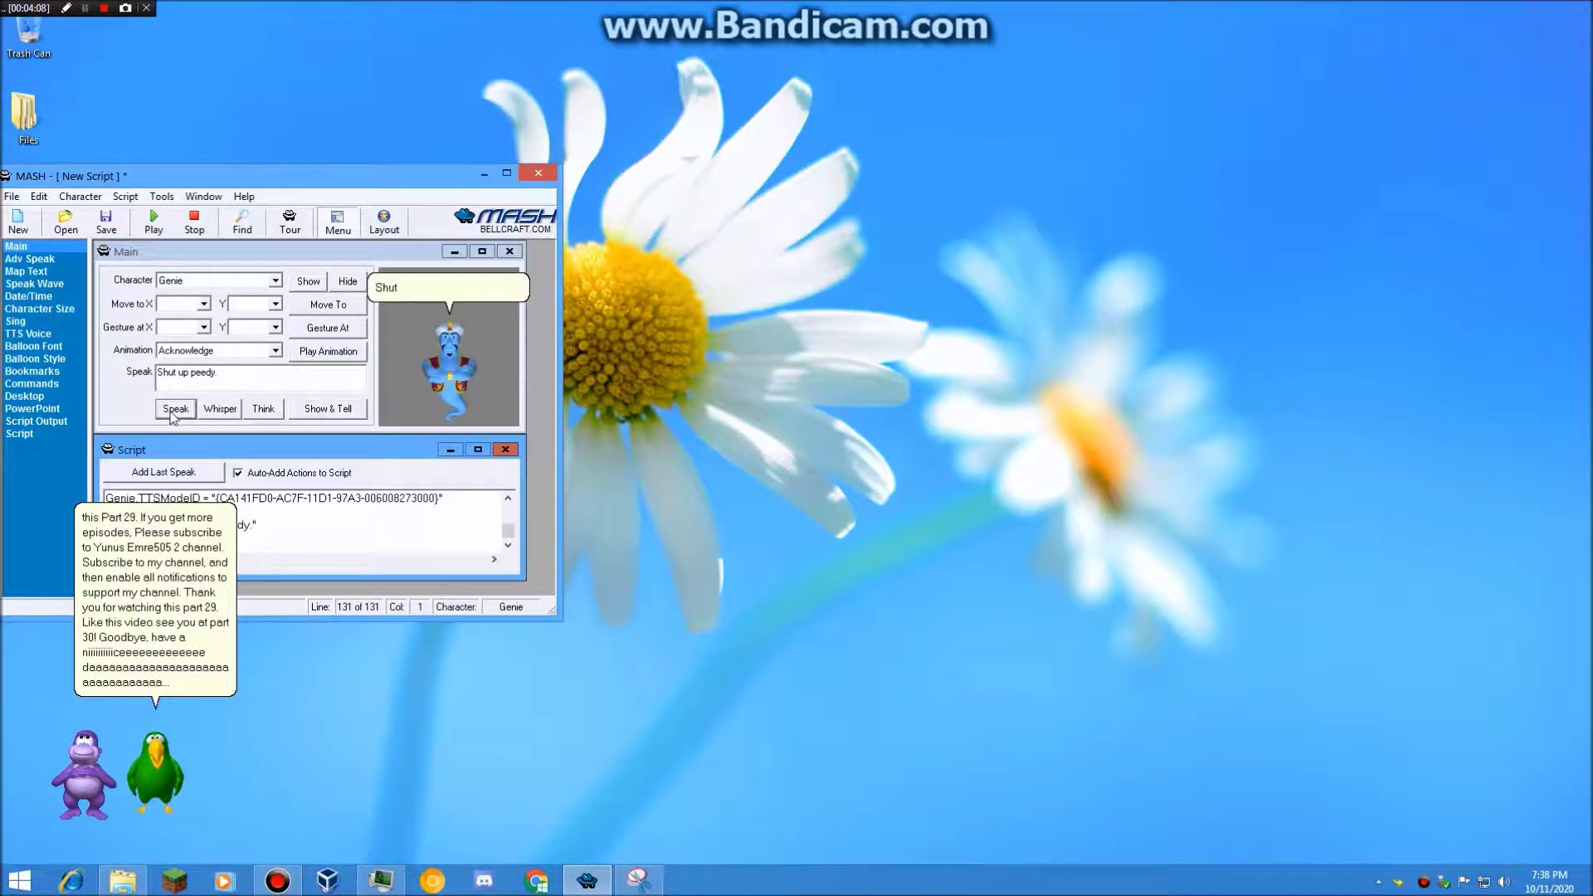
{"action": "left_click", "coordinate": [348, 281]}
{"action": "left_click", "coordinate": [158, 764]}
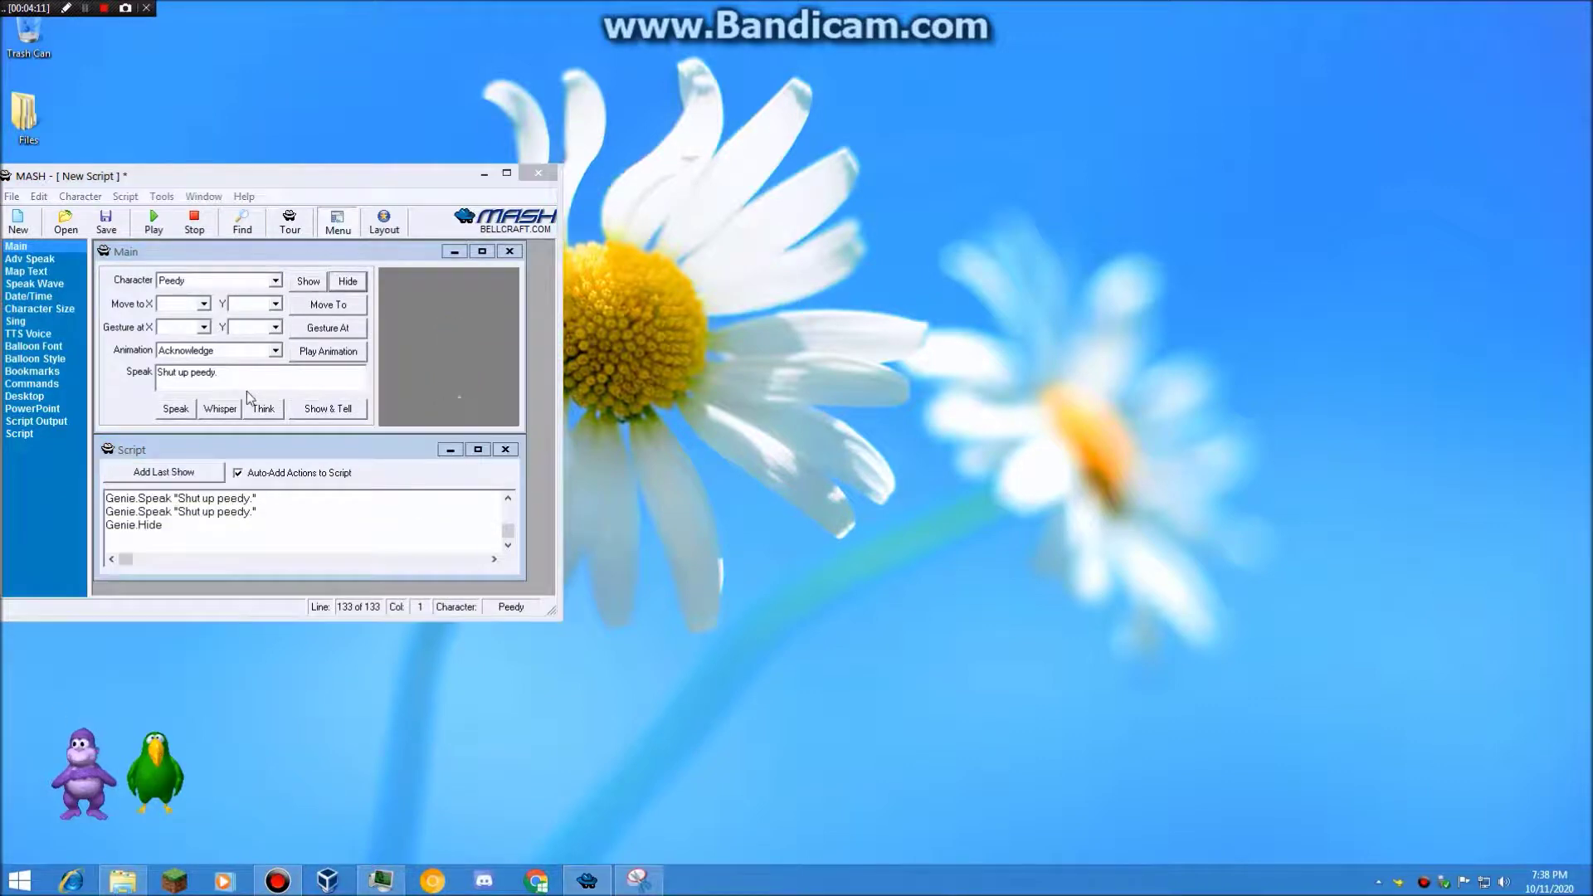
- Hide Bonzi2 and Peedy, ending the script with Peedy Hide
{"action": "left_click", "coordinate": [73, 772]}
{"action": "left_click", "coordinate": [300, 512]}
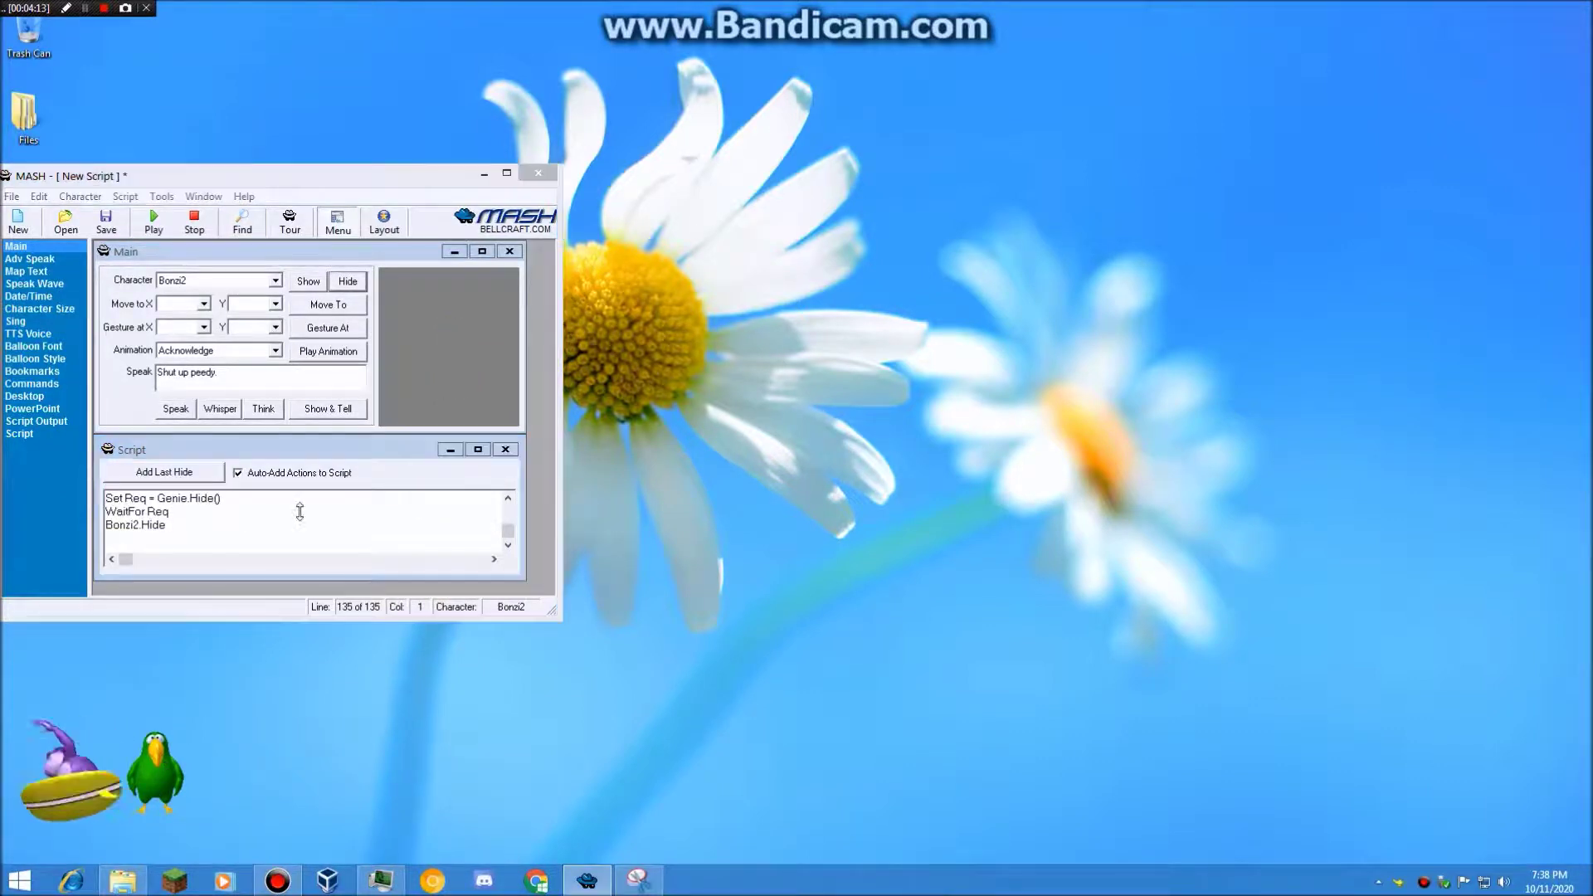
{"action": "left_click", "coordinate": [347, 282]}
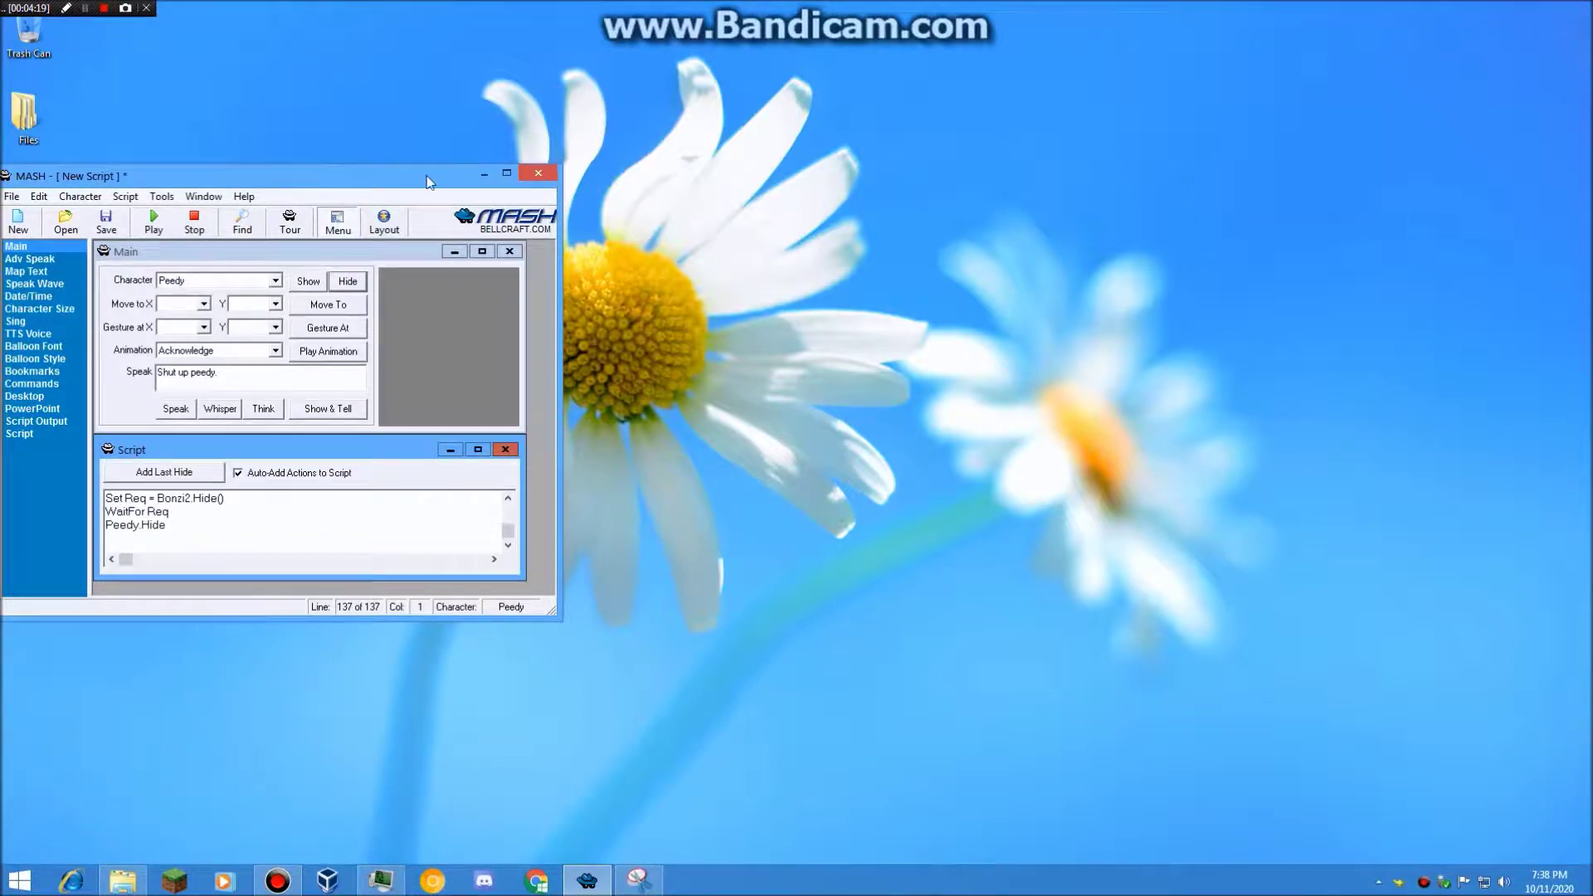
- Move the MASH window to the screen centre and browse the Character list
{"action": "left_click_drag", "start_coordinate": [556, 176], "coordinate": [1064, 225]}
{"action": "left_click", "coordinate": [727, 333]}
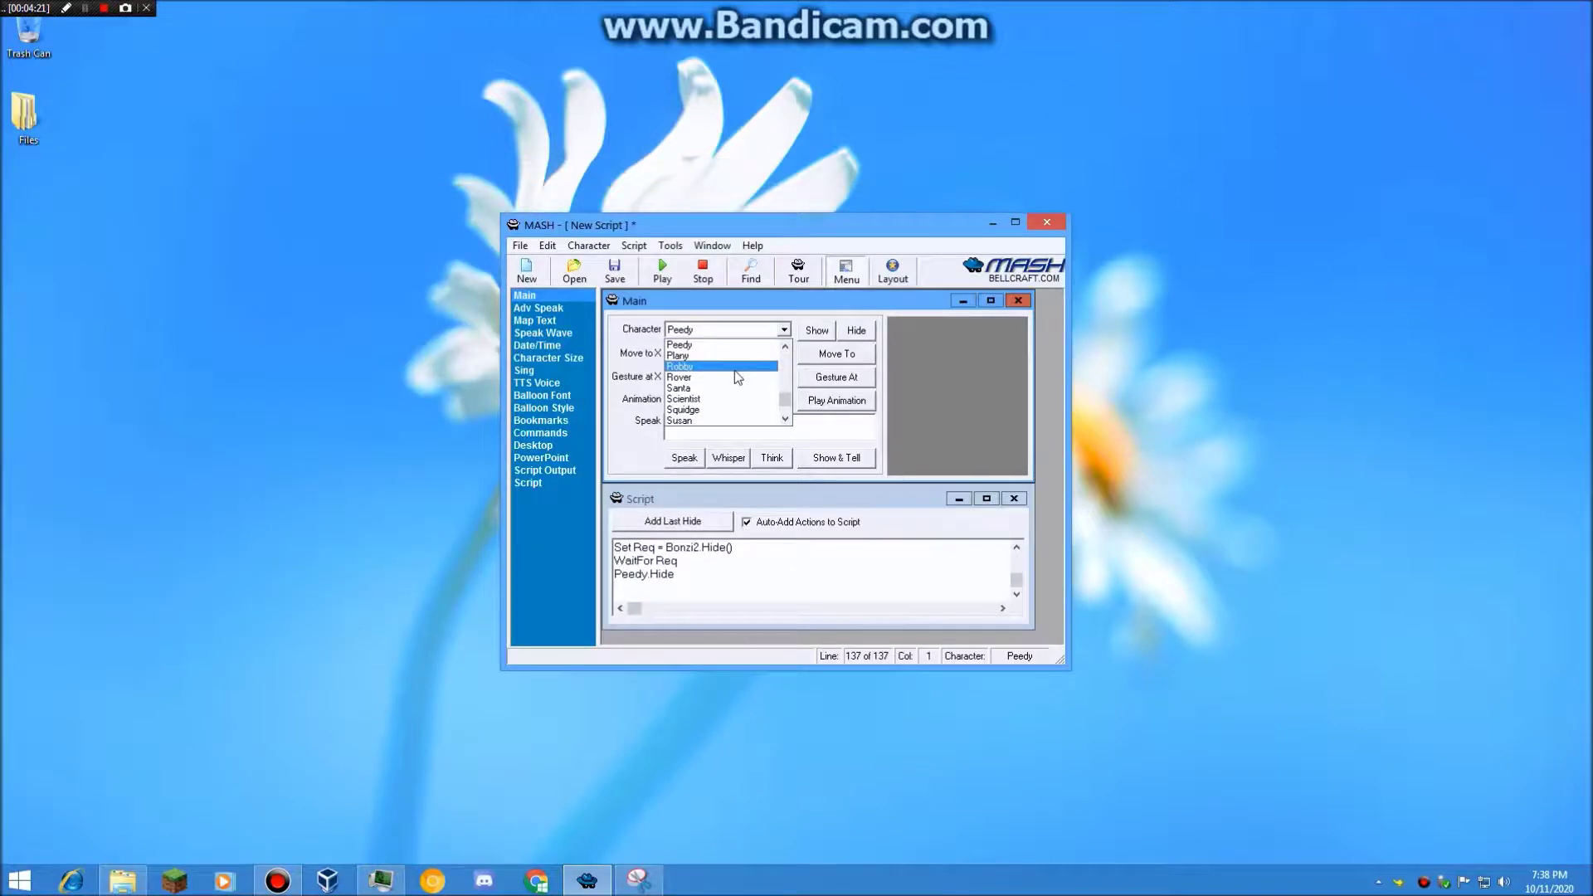
{"action": "scroll", "coordinate": [734, 370], "scroll_direction": "up", "scroll_amount": 3}
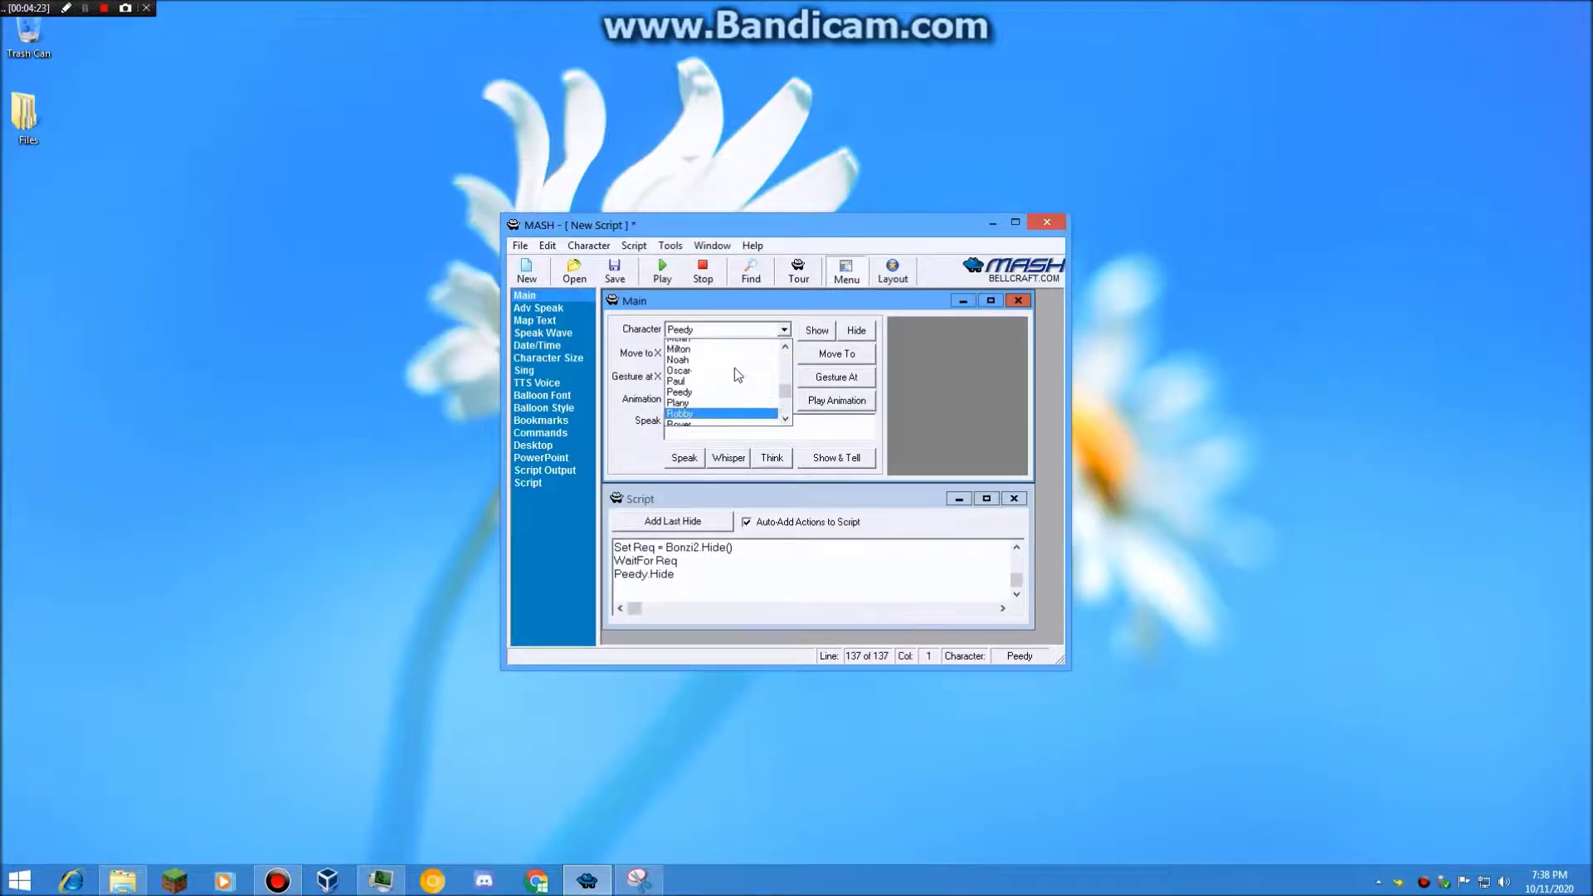
{"action": "scroll", "coordinate": [706, 367], "scroll_direction": "up", "scroll_amount": 2}
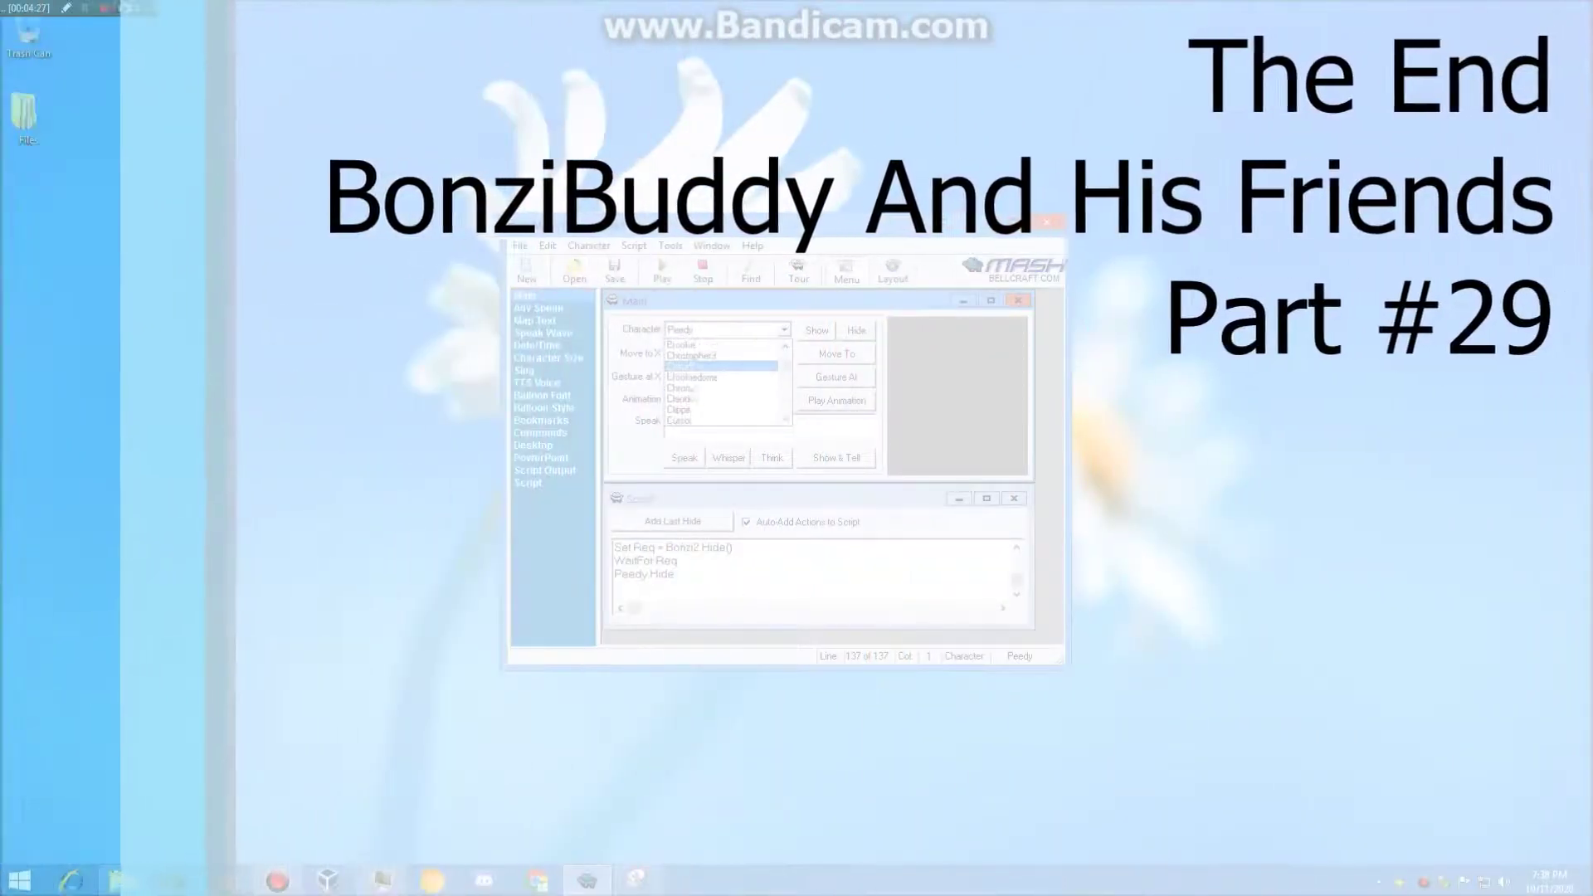
- Give Chuck the line "Hi I am chuck. See you at Season 3." and bring him onto the desktop
{"action": "type", "text": "Hi! sm"}
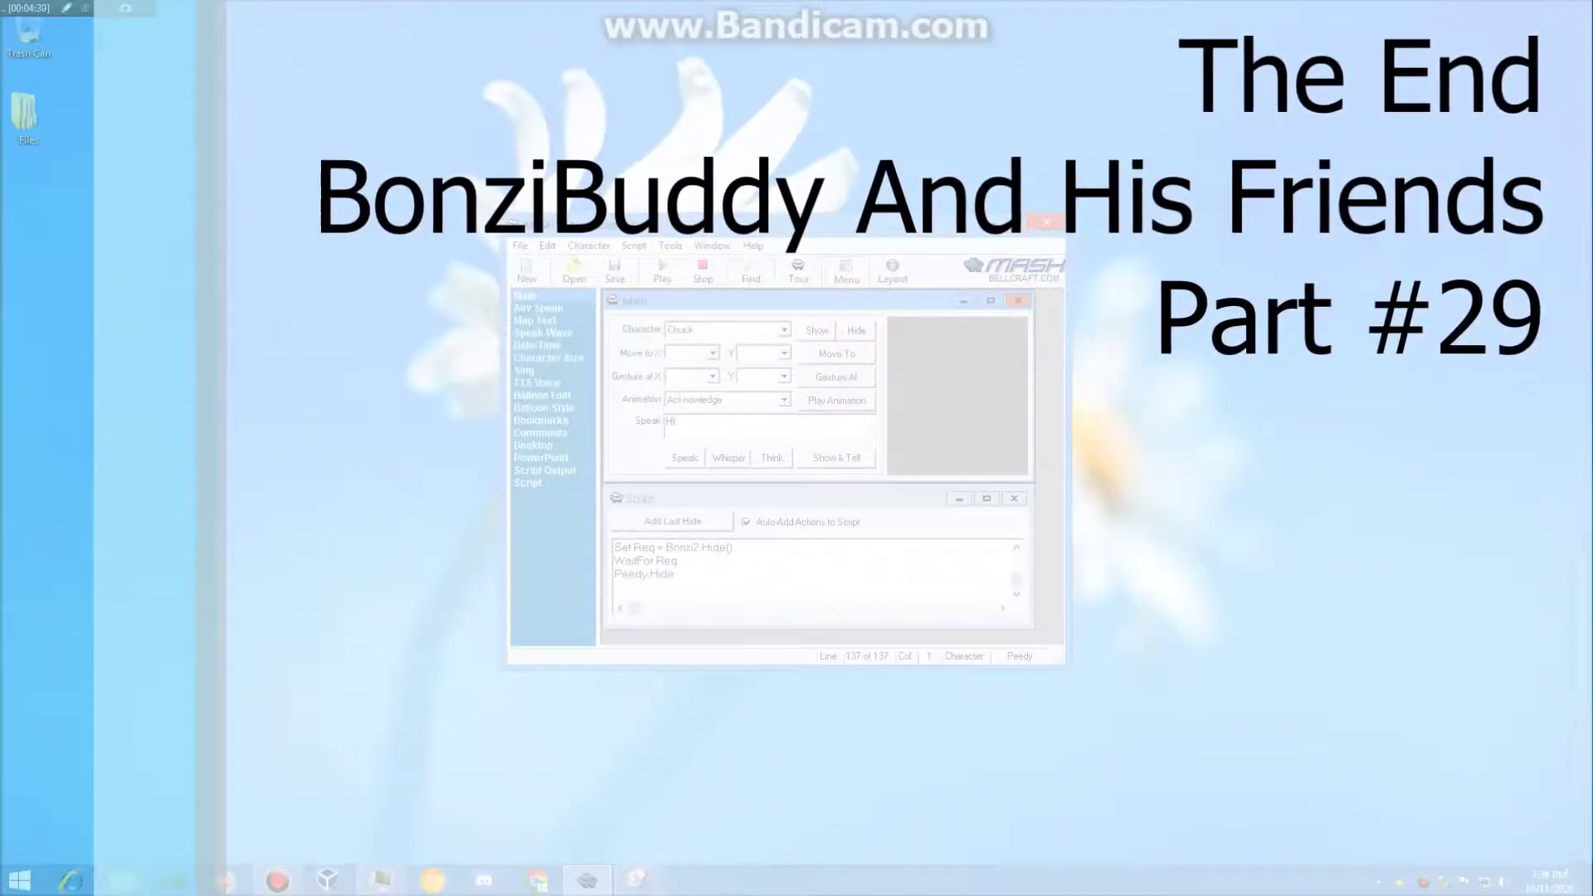
{"action": "type", "text": " chuck. See you at Season 3."}
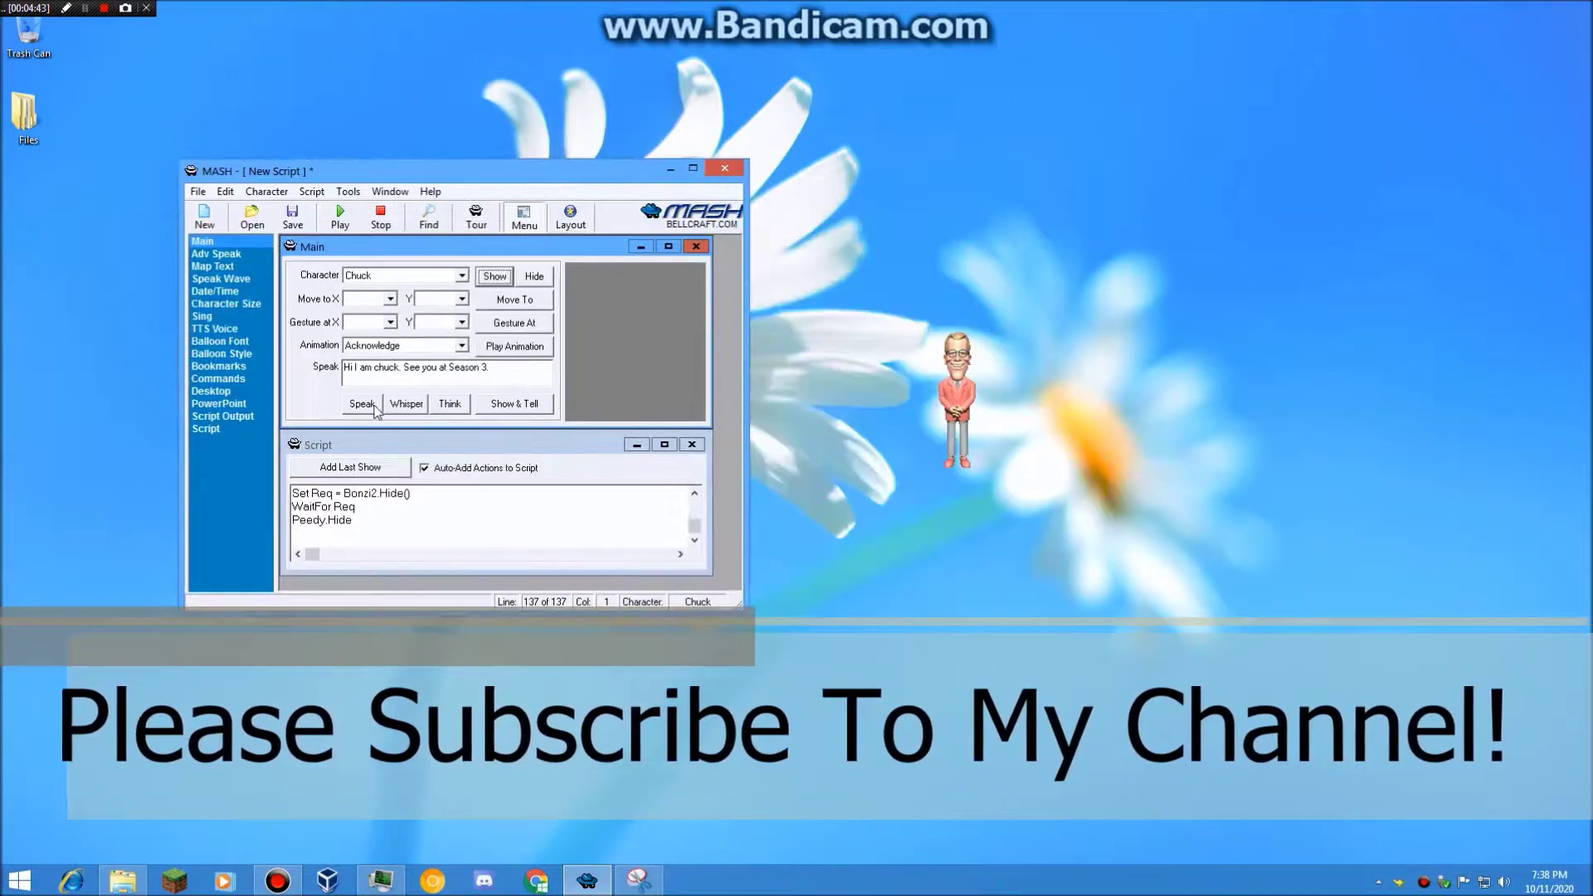
{"action": "left_click", "coordinate": [378, 404]}
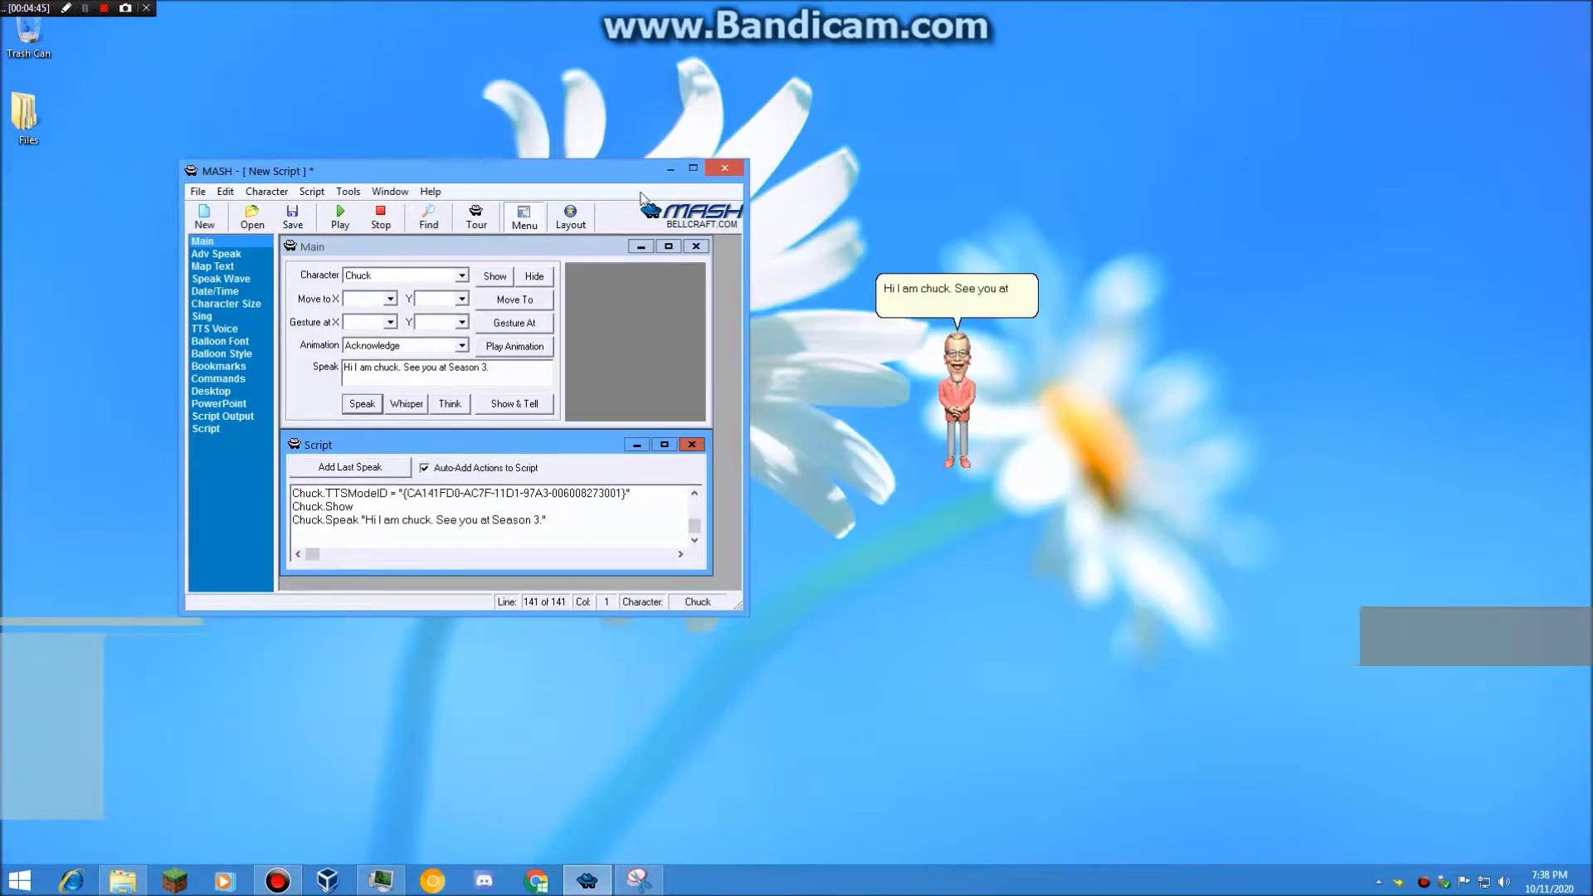